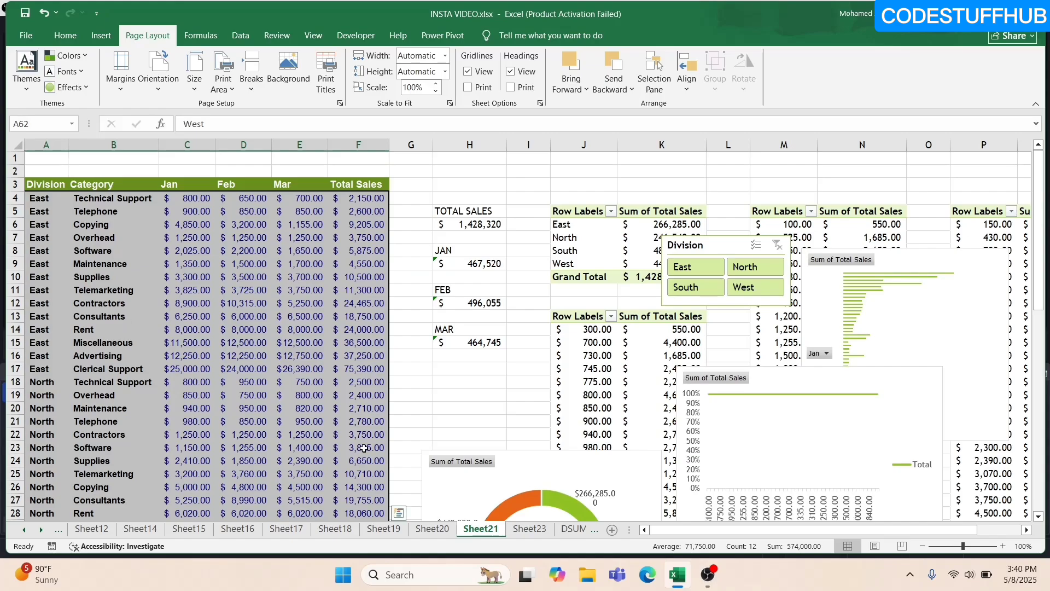
- Filter the dashboard on Sheet23 by the East, North, South and West divisions in turn, and clear the Division slicer filter
left_click(530, 528)
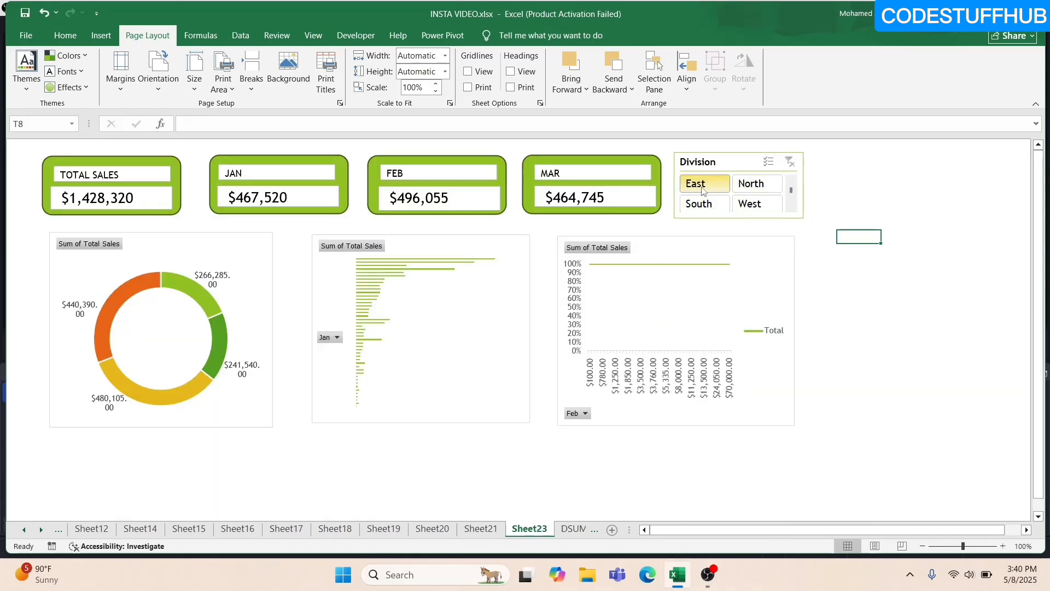
left_click(755, 185)
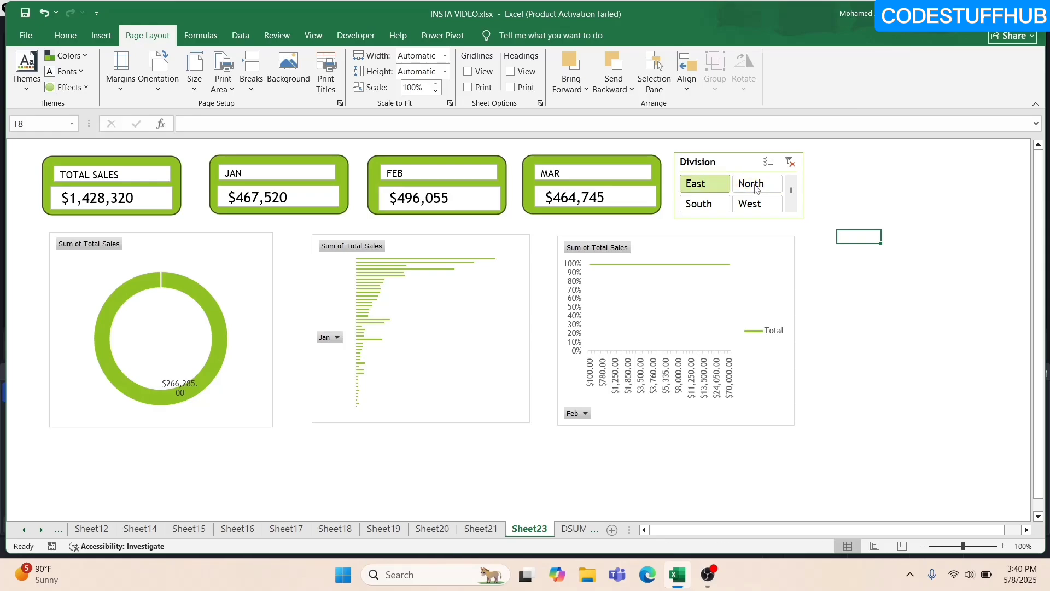
left_click(709, 204)
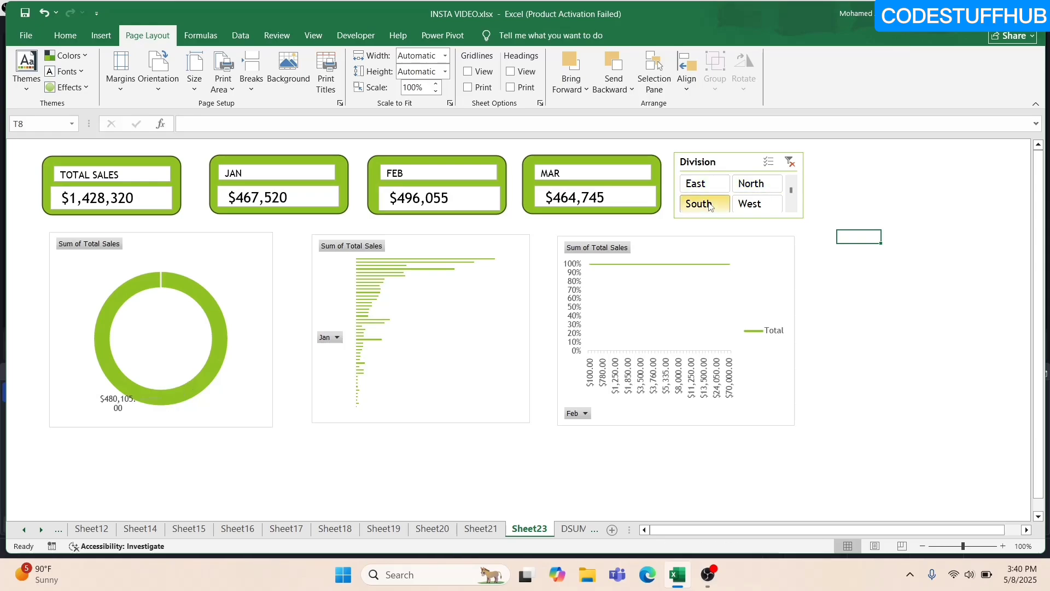
left_click(744, 207)
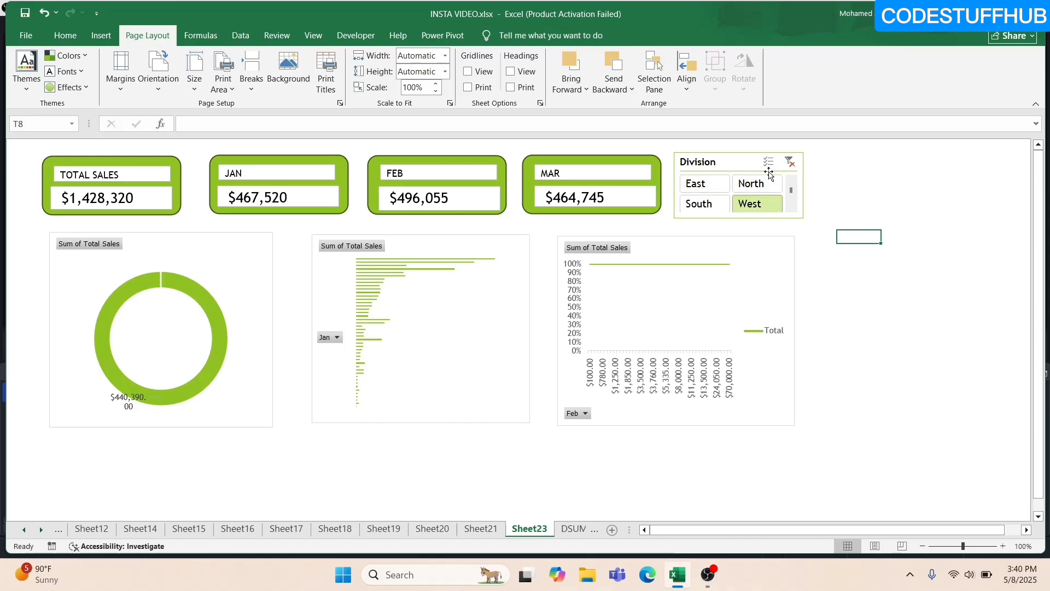
left_click(790, 162)
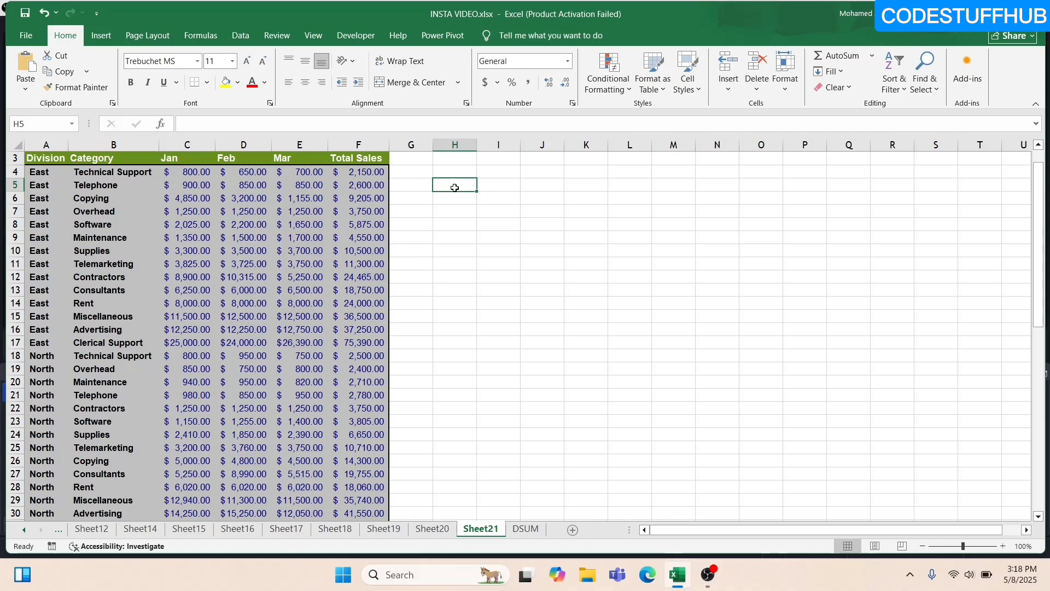
- Enter the label TOTAL SALES in H5 and sum the Total Sales column (F4:F61) in H6
type("TOTA")
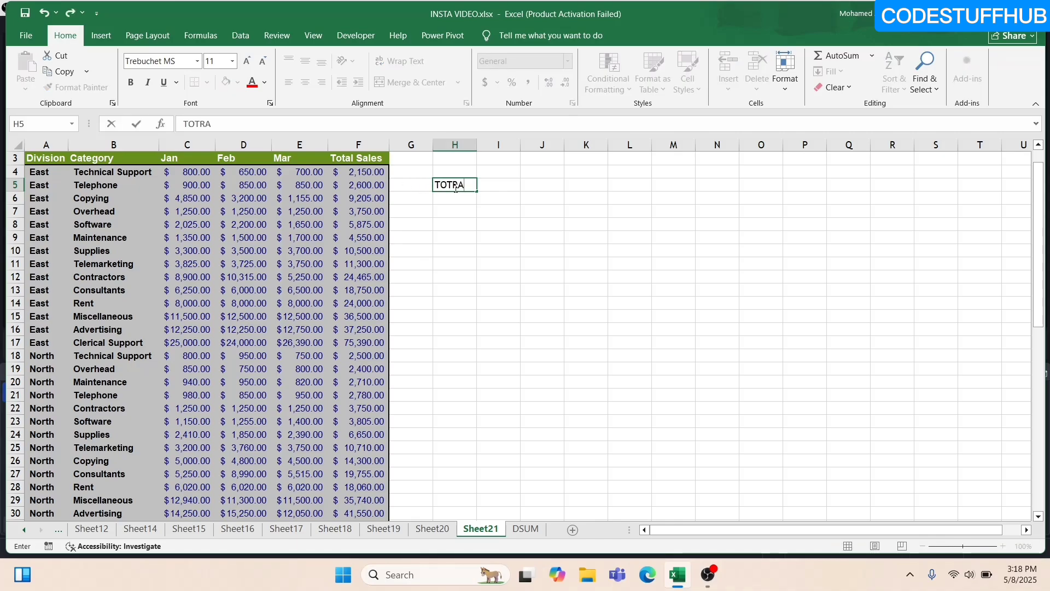
type("L SALES")
key("Return")
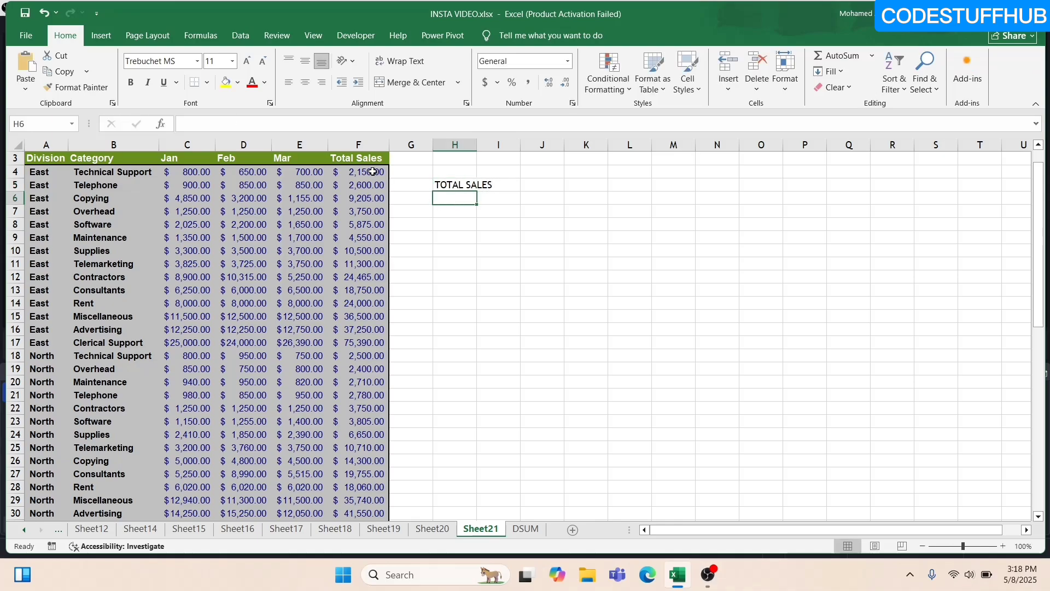
type("=SUM")
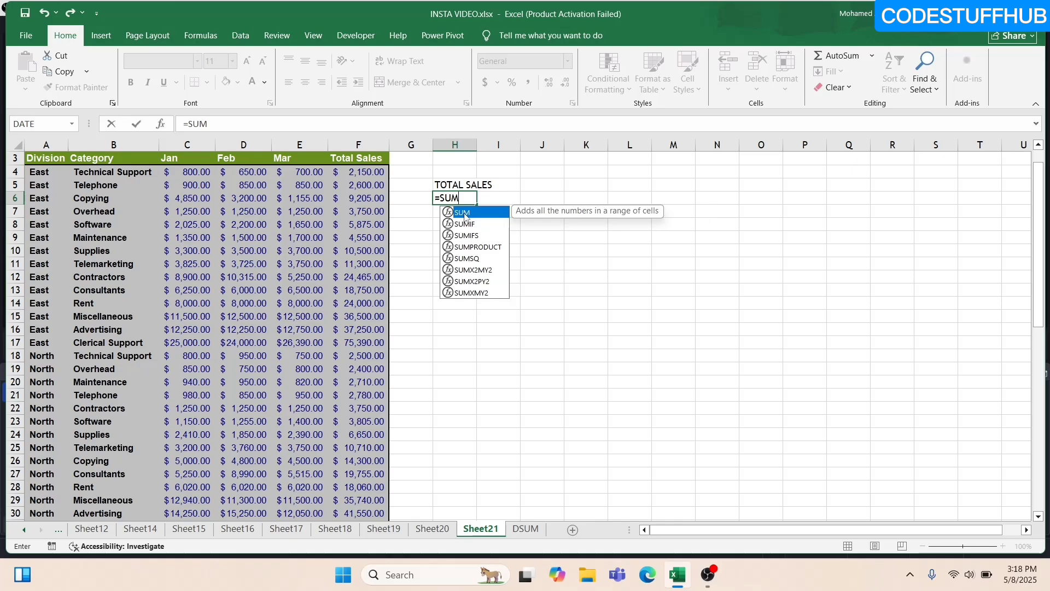
double_click(465, 212)
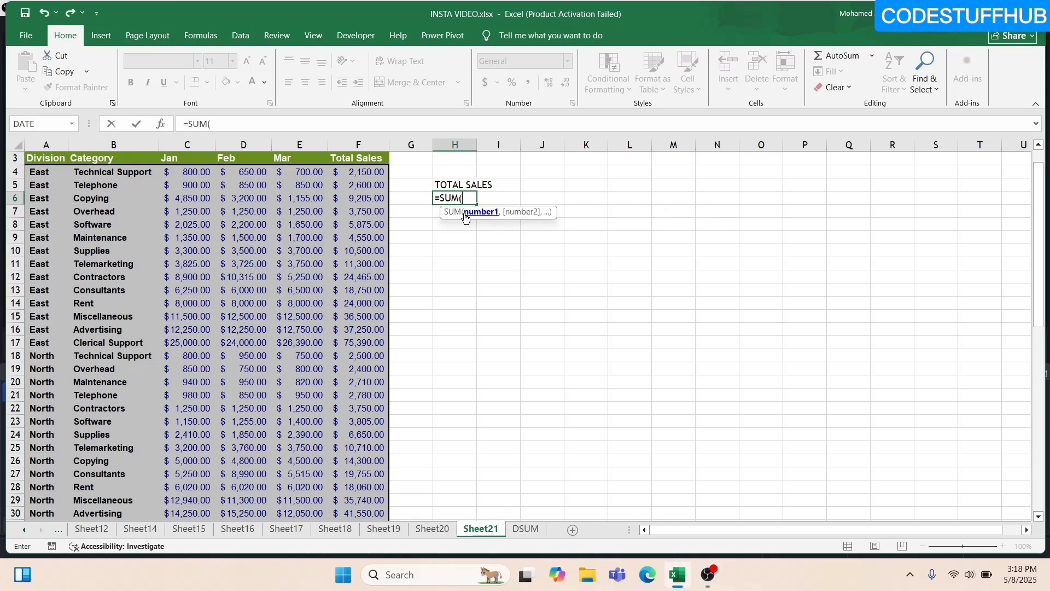
left_click(368, 172)
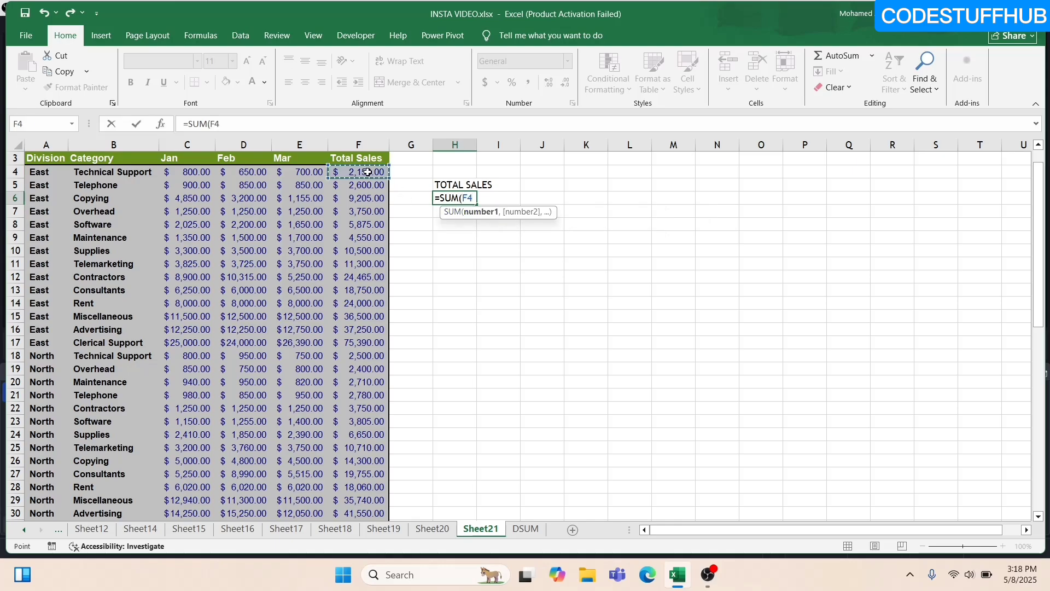
key("ctrl+shift+Down")
key("Return")
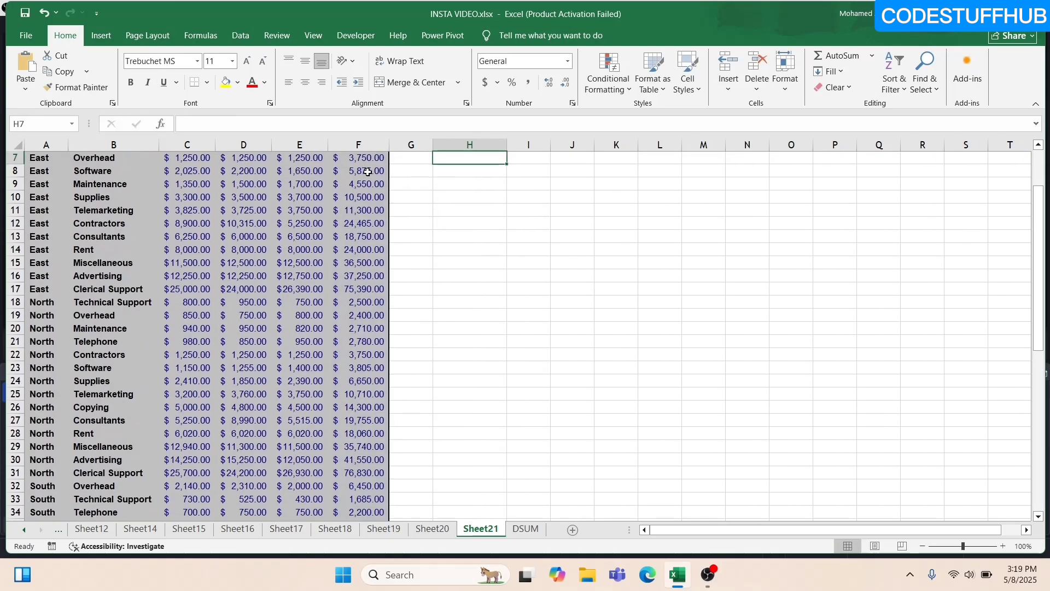
- Reduce the total sales amount in H6 to no decimal places
scroll(466, 175, "up", 2)
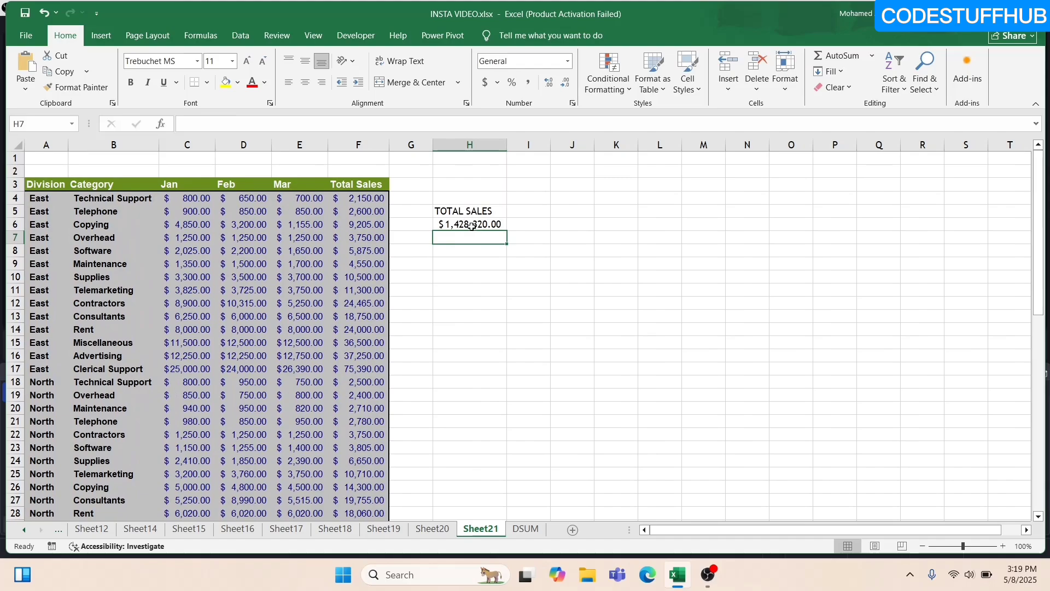
left_click(471, 225)
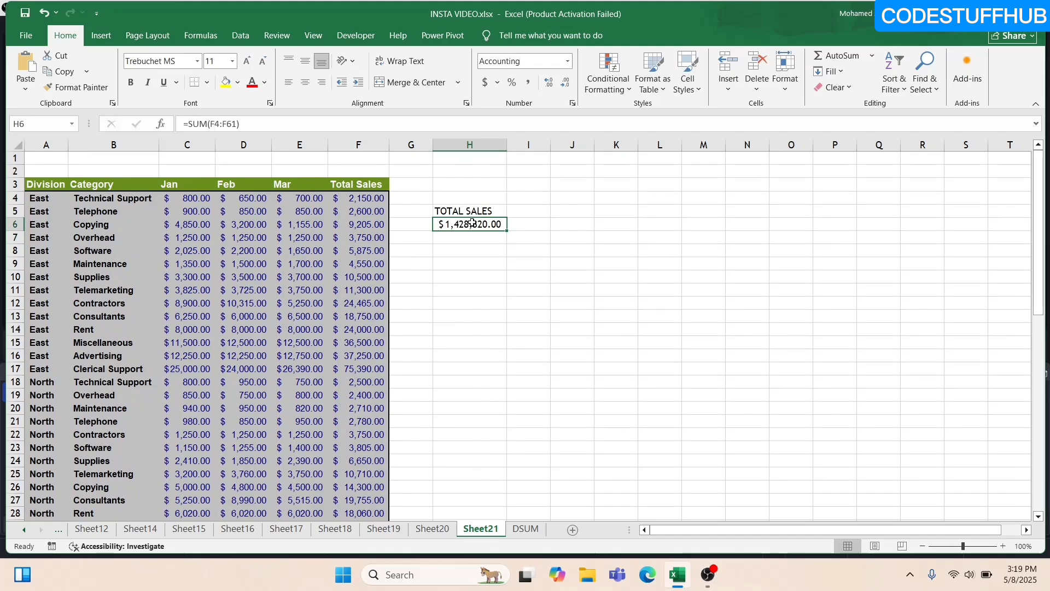
left_click(565, 83)
left_click(566, 84)
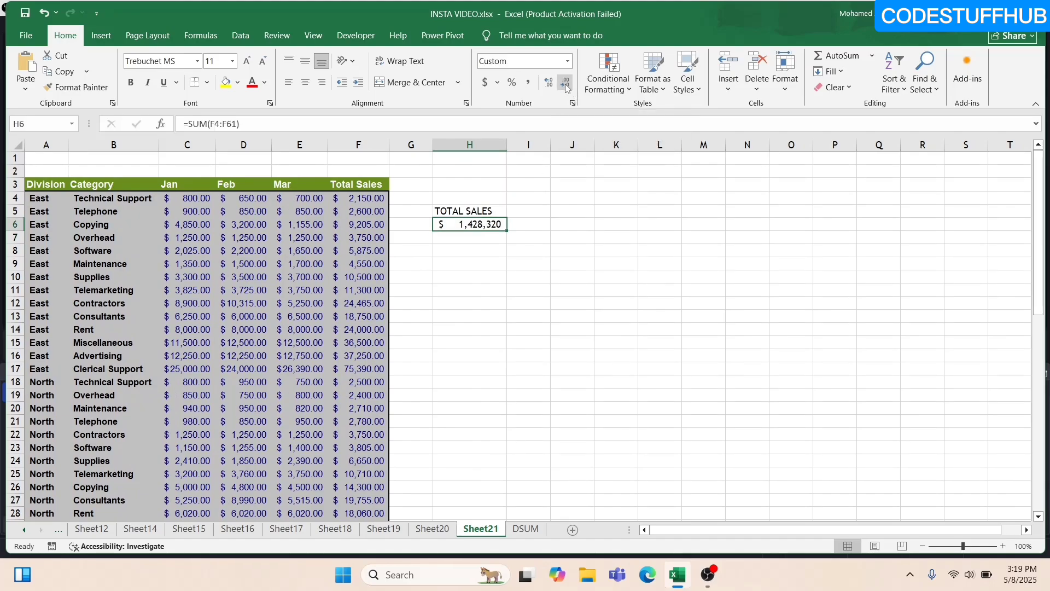
- Enter the label JAN in H8 and sum the Jan column (C4:C61) in H9
left_click(453, 249)
type("JAN")
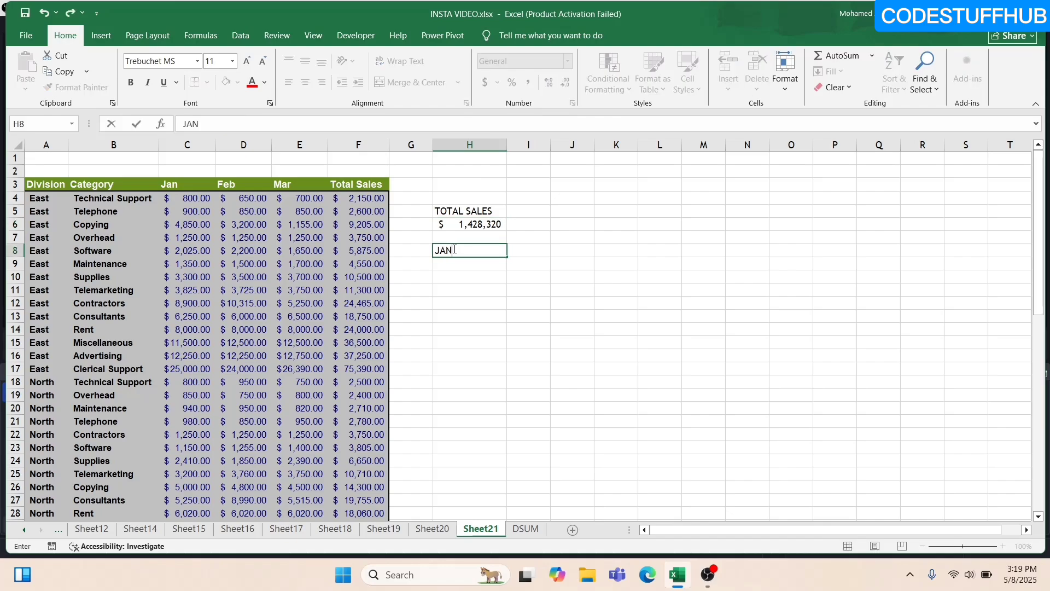
key("Return")
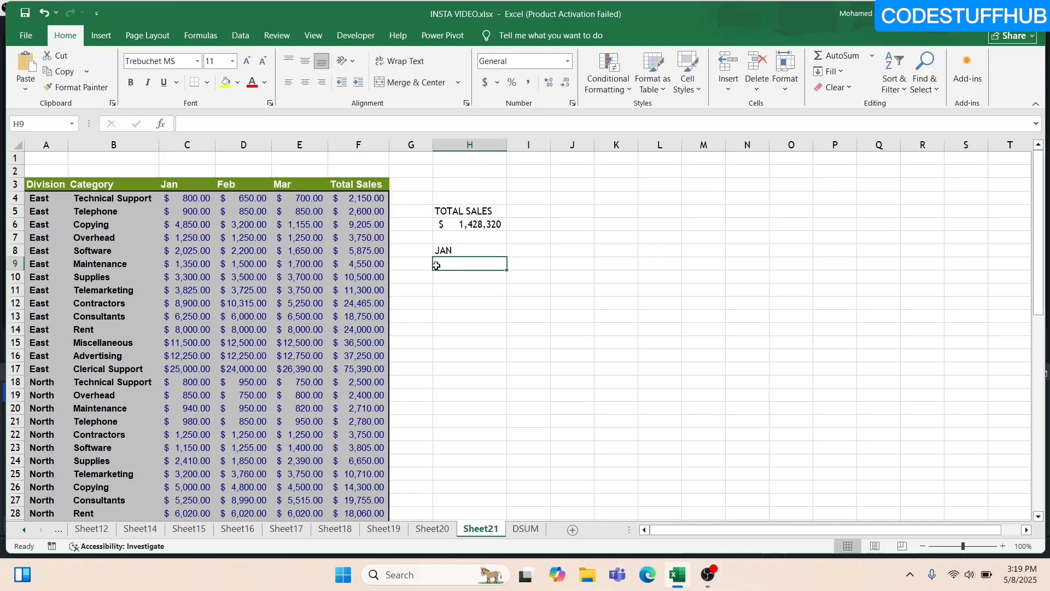
type("=")
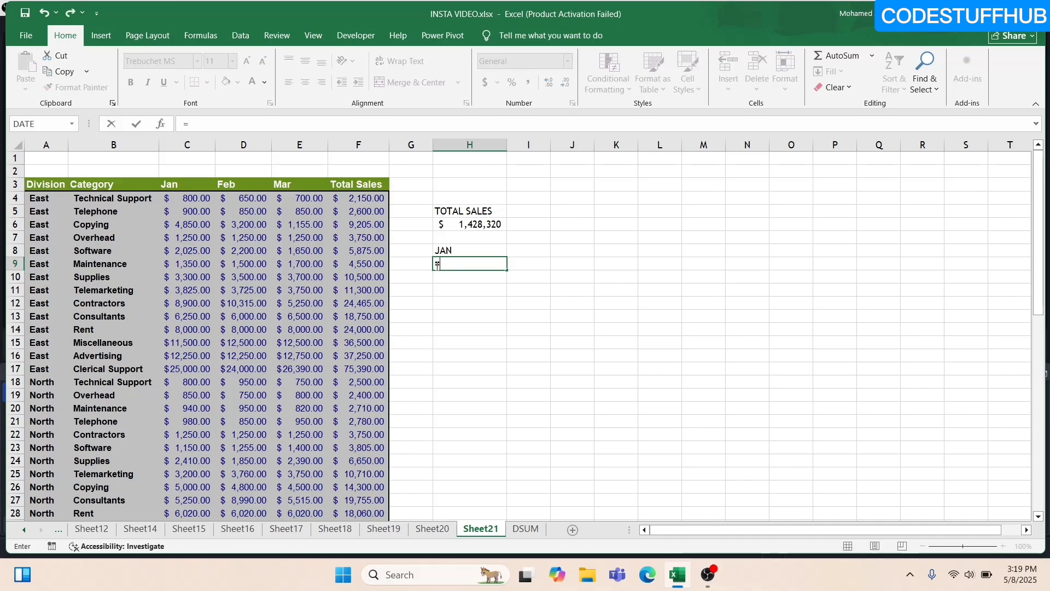
type("SUM")
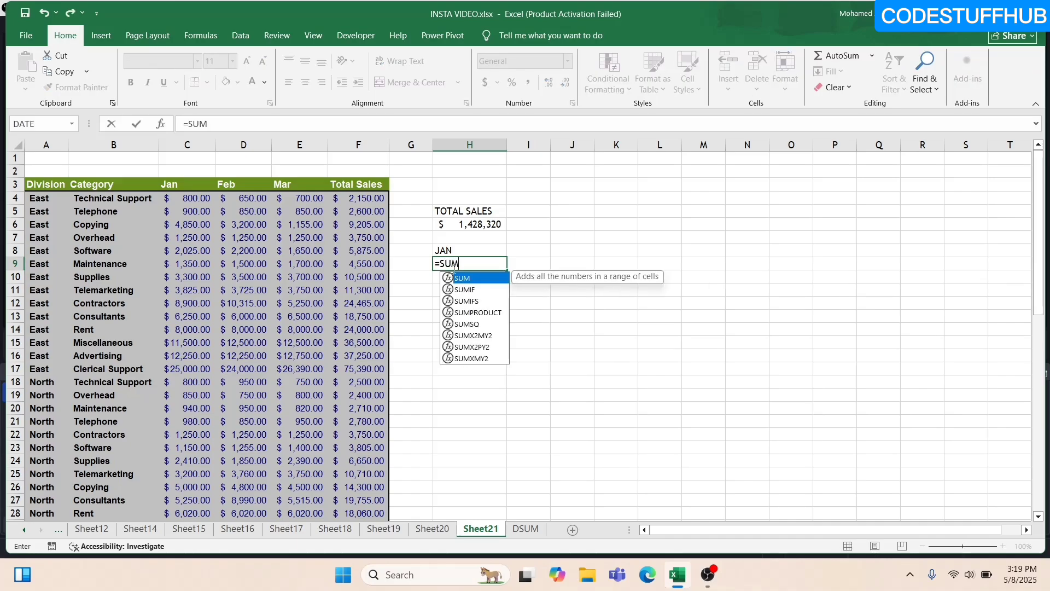
double_click(461, 278)
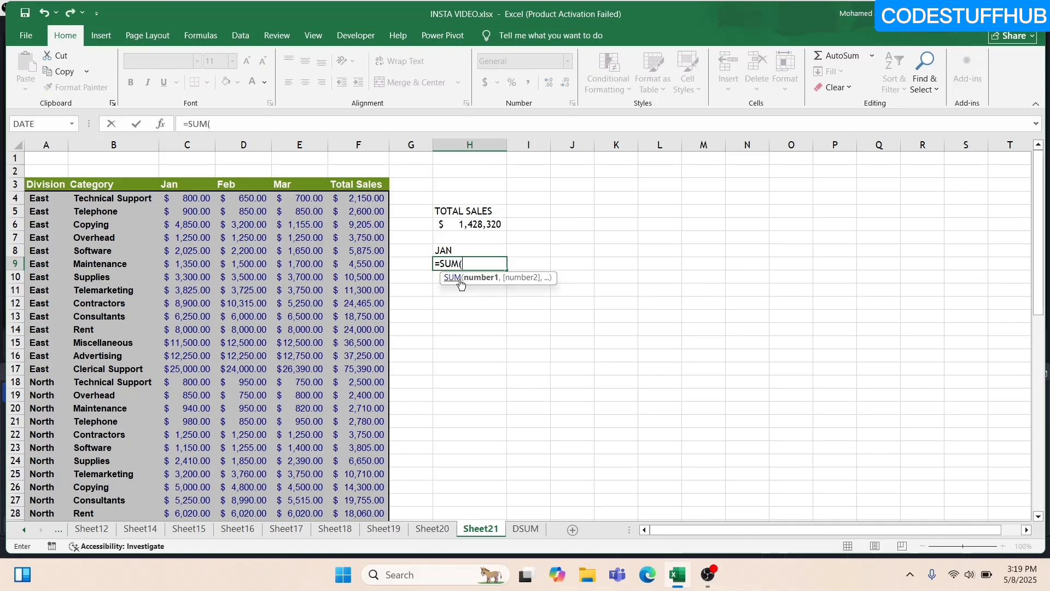
left_click(184, 201)
key("ctrl+shift+Down")
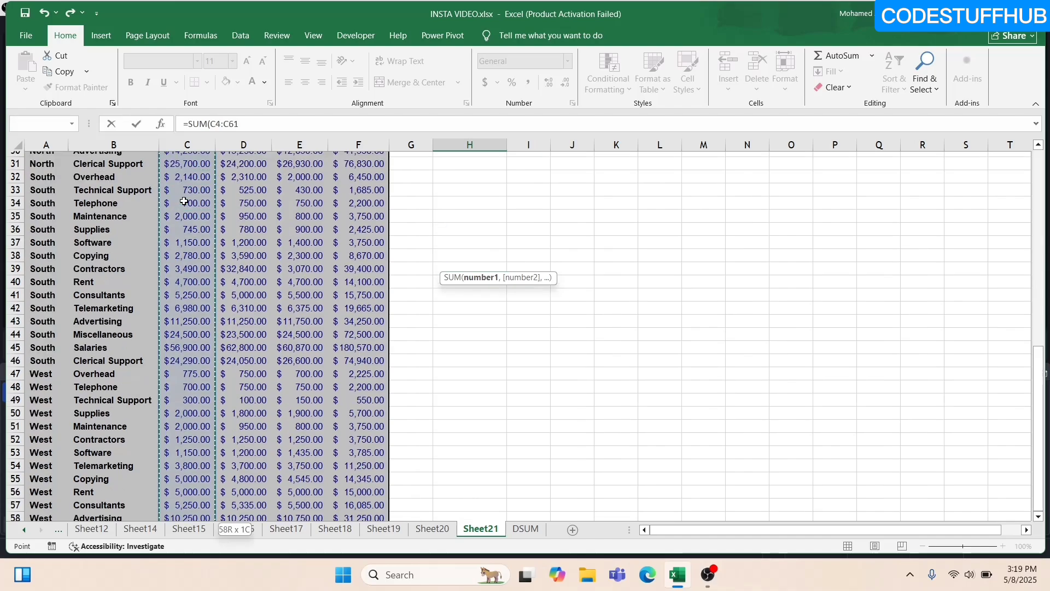
key("Return")
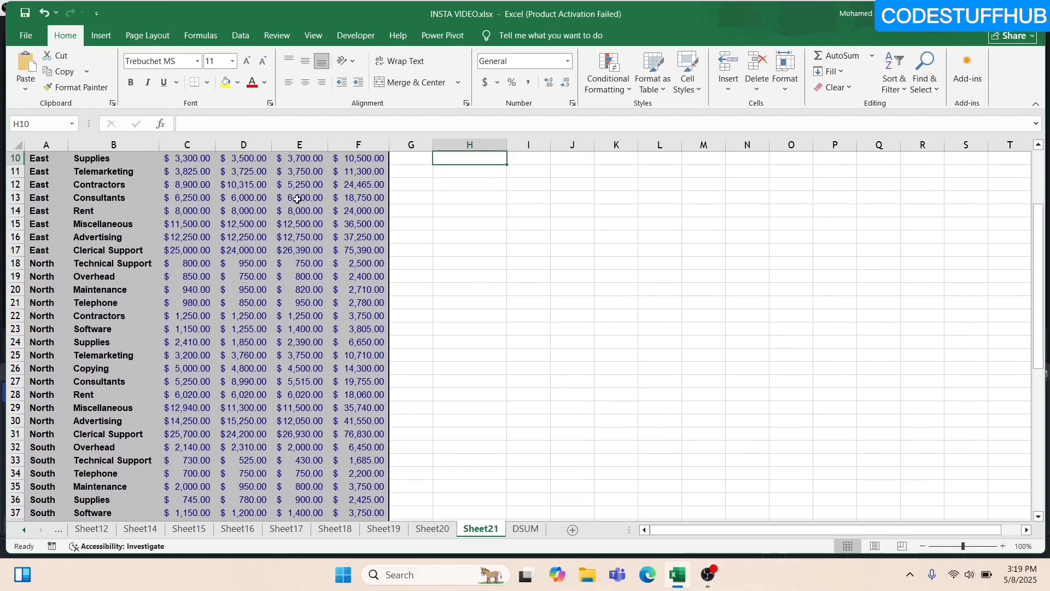
- Reduce the JAN total in H9 to no decimal places
scroll(478, 265, "up", 3)
left_click(477, 264)
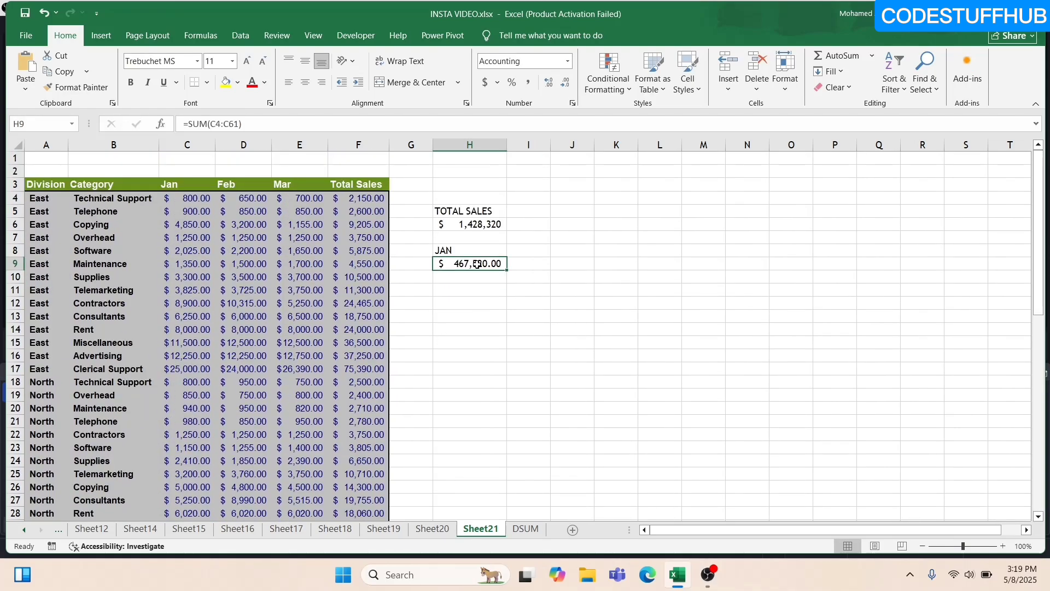
left_click(565, 82)
left_click(565, 82)
- Enter the label FEB in H11 and sum the Feb column (D4:D61) in H12
left_click(447, 292)
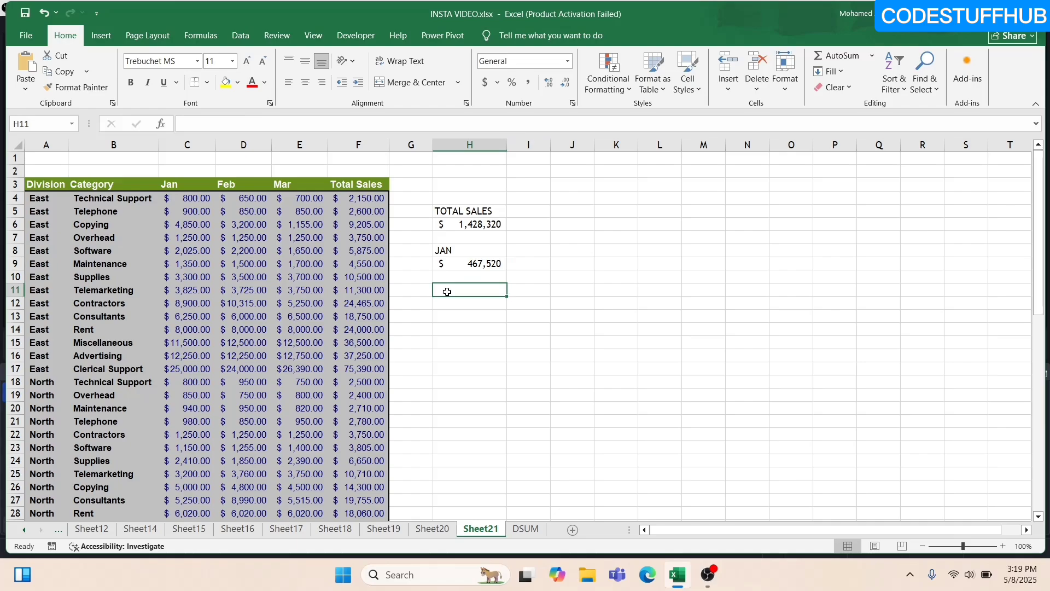
type("FEB")
key("Return")
type("=SUM")
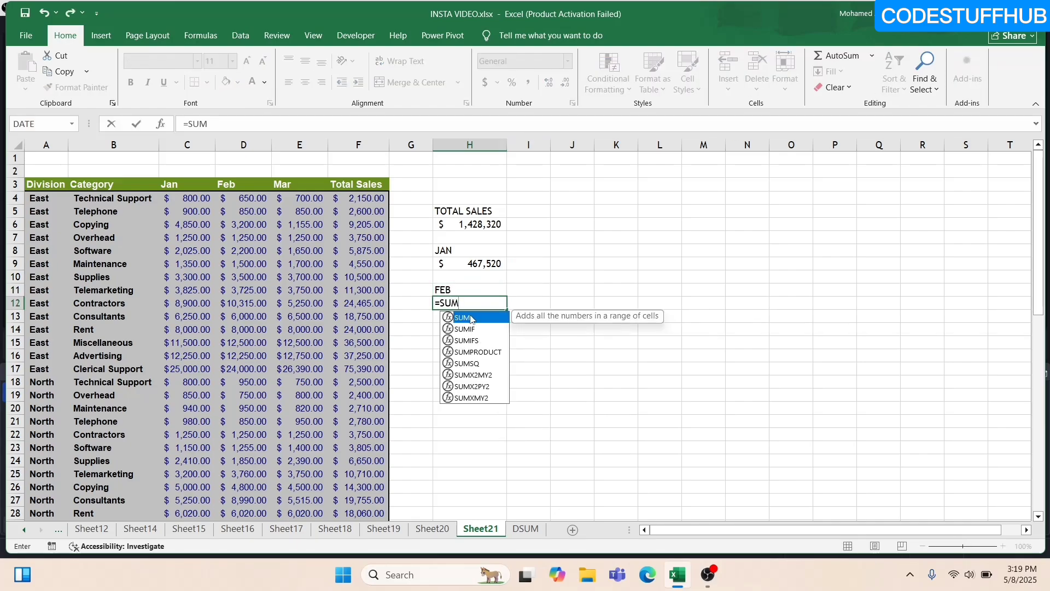
double_click(472, 318)
left_click(251, 198)
key("ctrl+shift+Down")
key("Return")
- Enter the label MAR in H14 and sum the Mar column (E4:E61) in H15
scroll(436, 327, "up", 4)
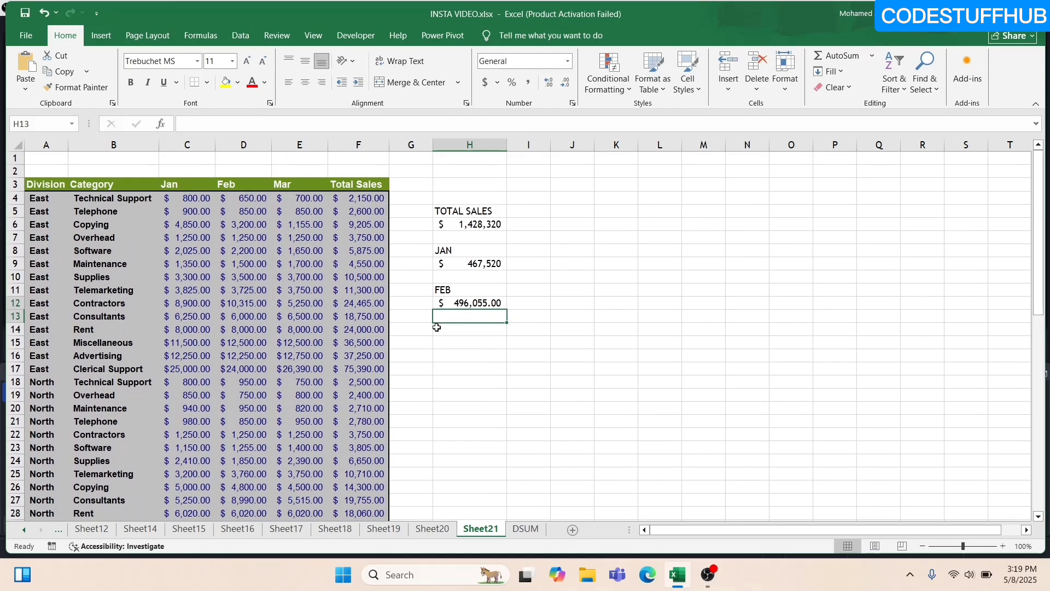
left_click(437, 327)
type("MAR")
key("Return")
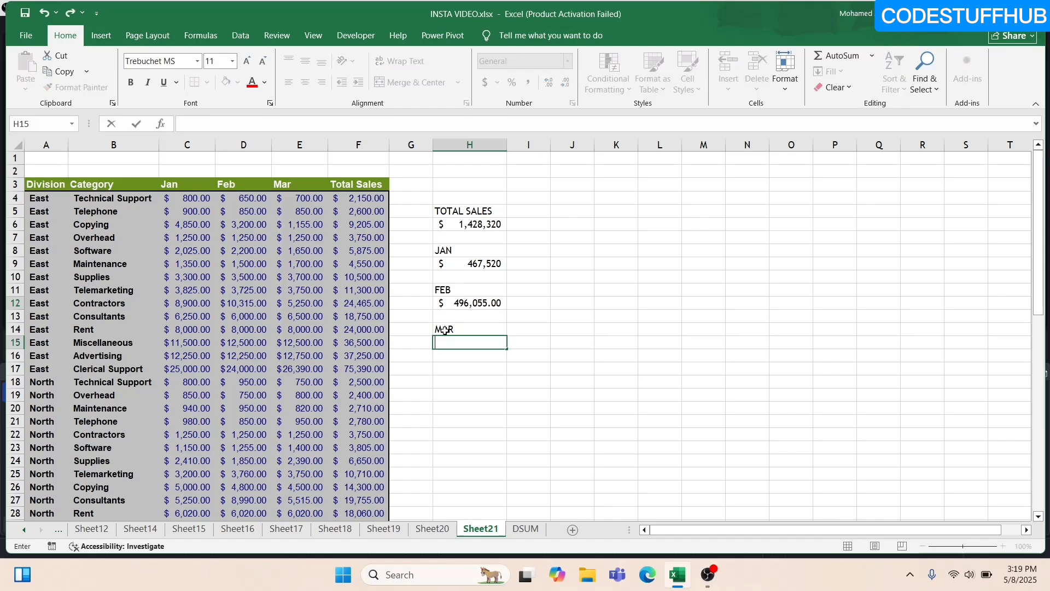
type("=SUM")
double_click(466, 358)
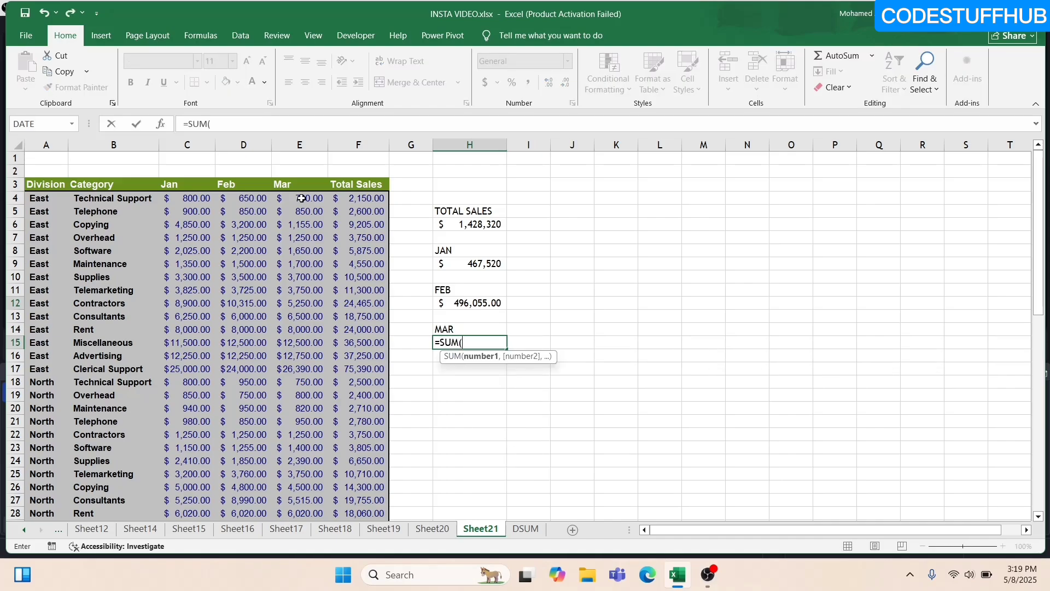
left_click(301, 198)
key("ctrl+shift+Down")
key("Return")
- Reduce the FEB and MAR totals in H12 and H15 to no decimal places
scroll(471, 329, "up", 5)
left_click(469, 302)
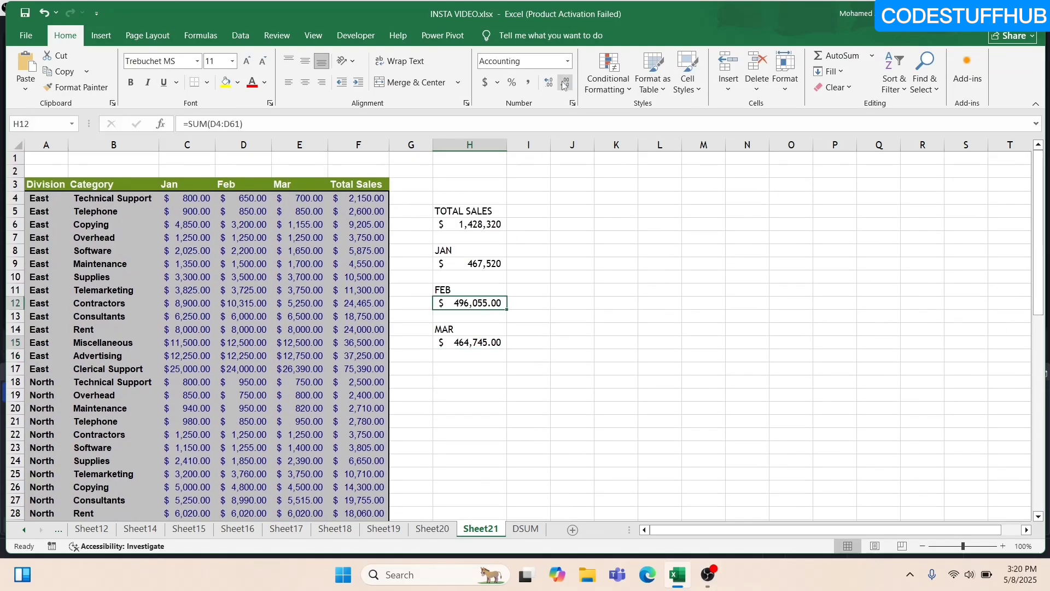
left_click(564, 82)
left_click(564, 83)
left_click(490, 342)
left_click(564, 82)
left_click(564, 83)
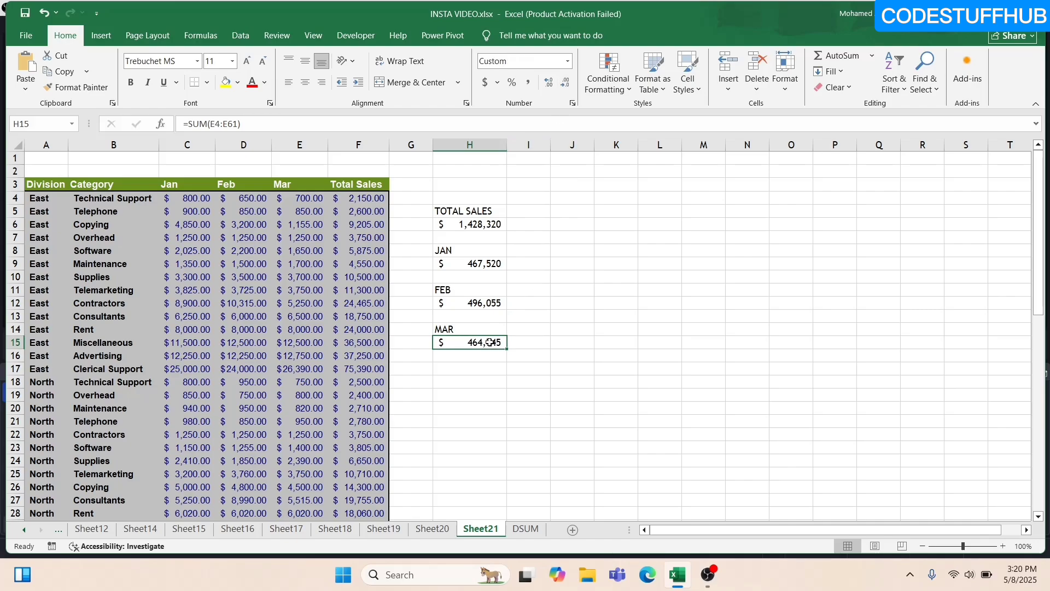
left_click(464, 366)
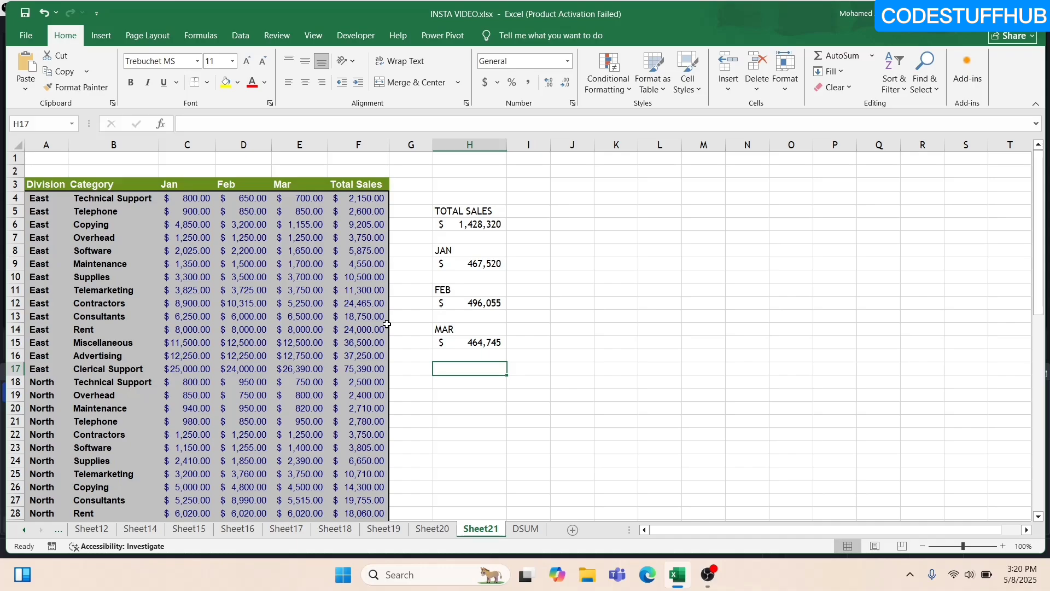
- Create a pivot table from A3:F61 at J5 of the existing sheet, with Division as rows and Total Sales as values
left_click(51, 204)
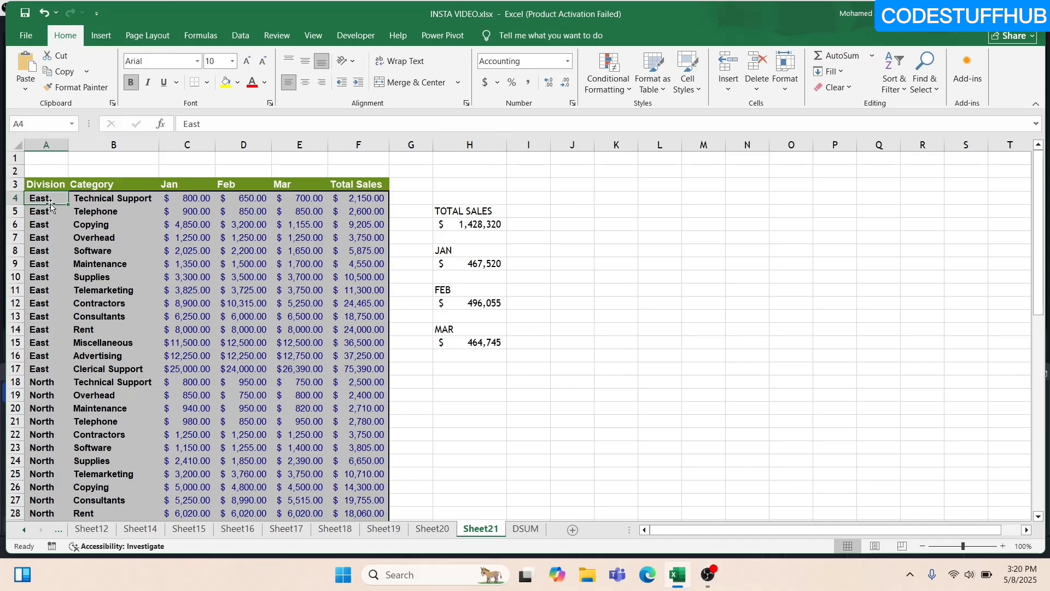
left_click(95, 41)
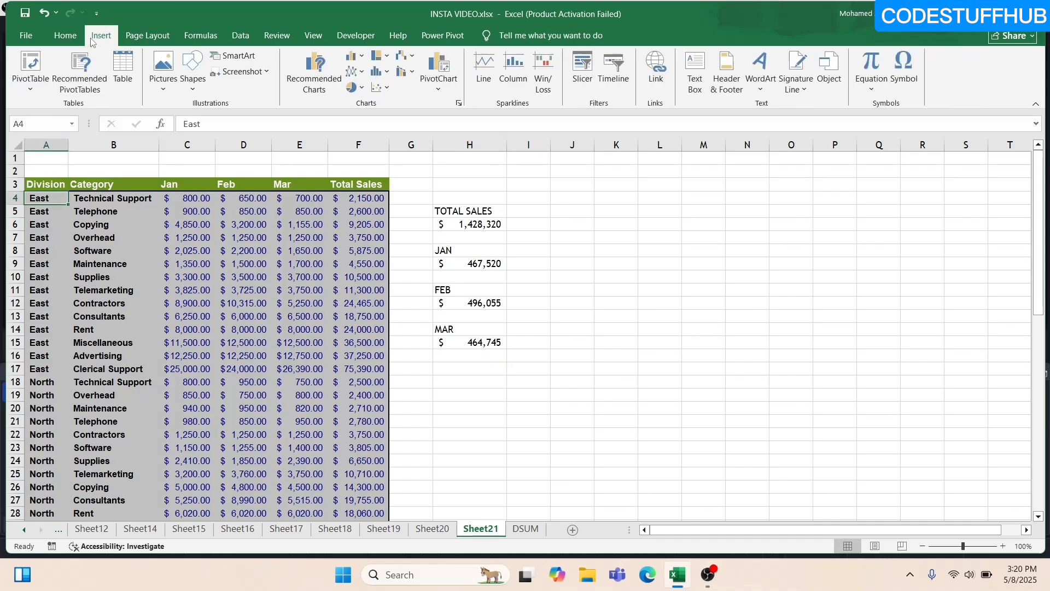
left_click(30, 78)
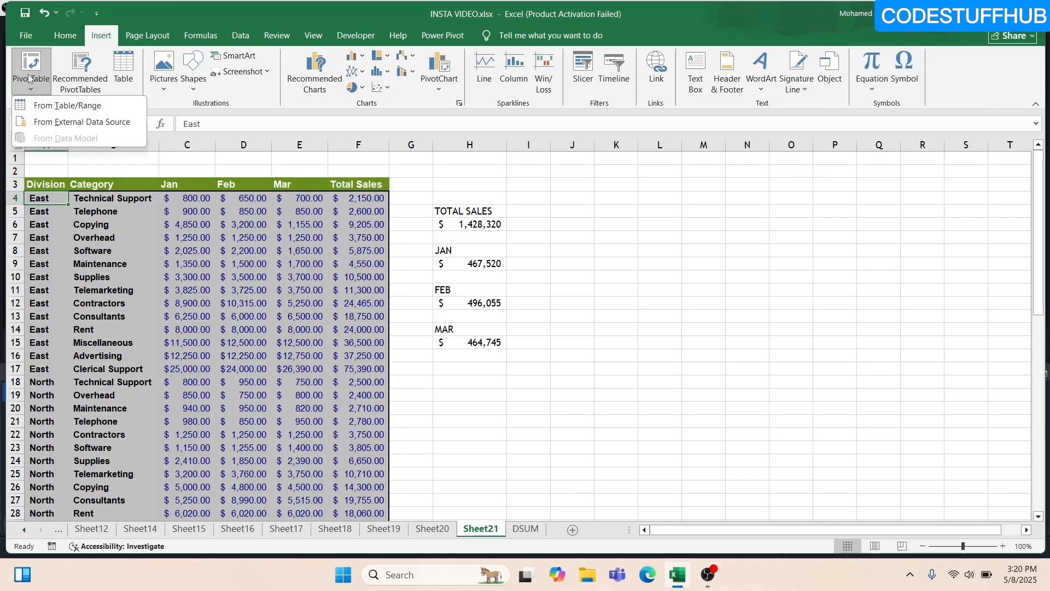
left_click(41, 104)
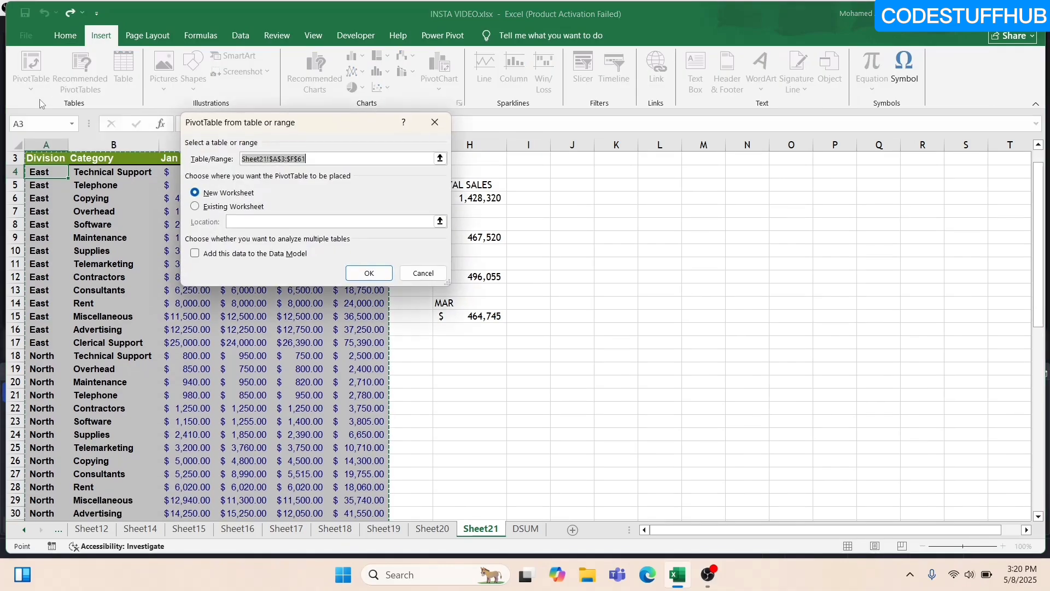
left_click(197, 207)
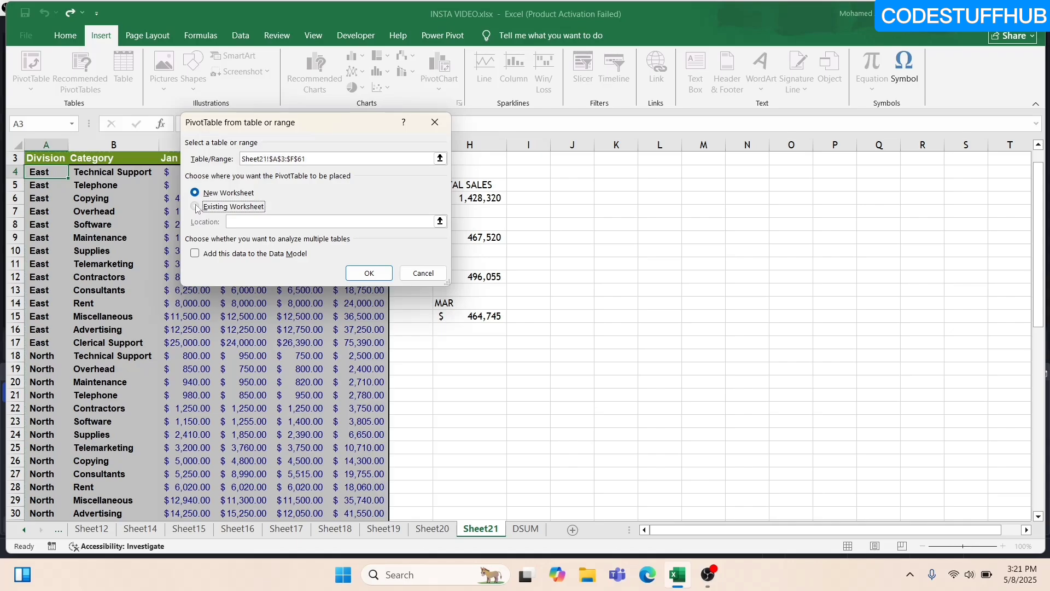
left_click(572, 184)
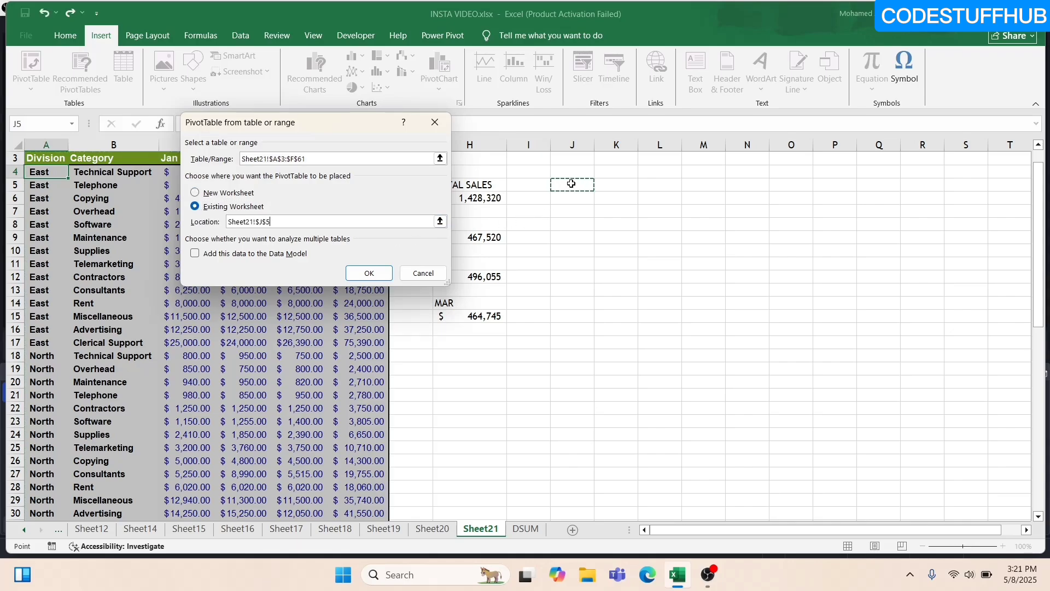
left_click(385, 271)
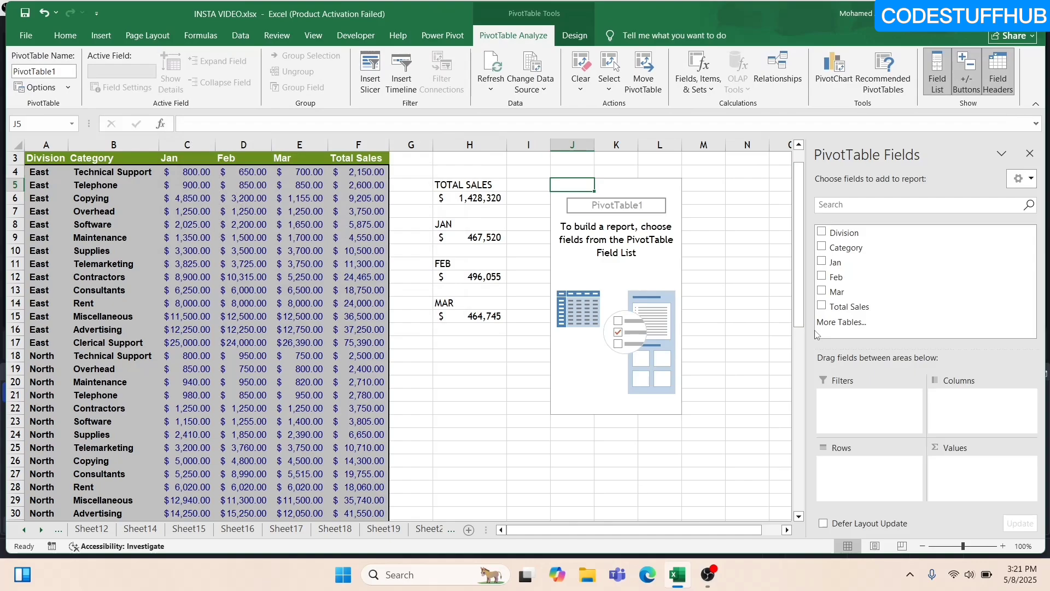
left_click(822, 232)
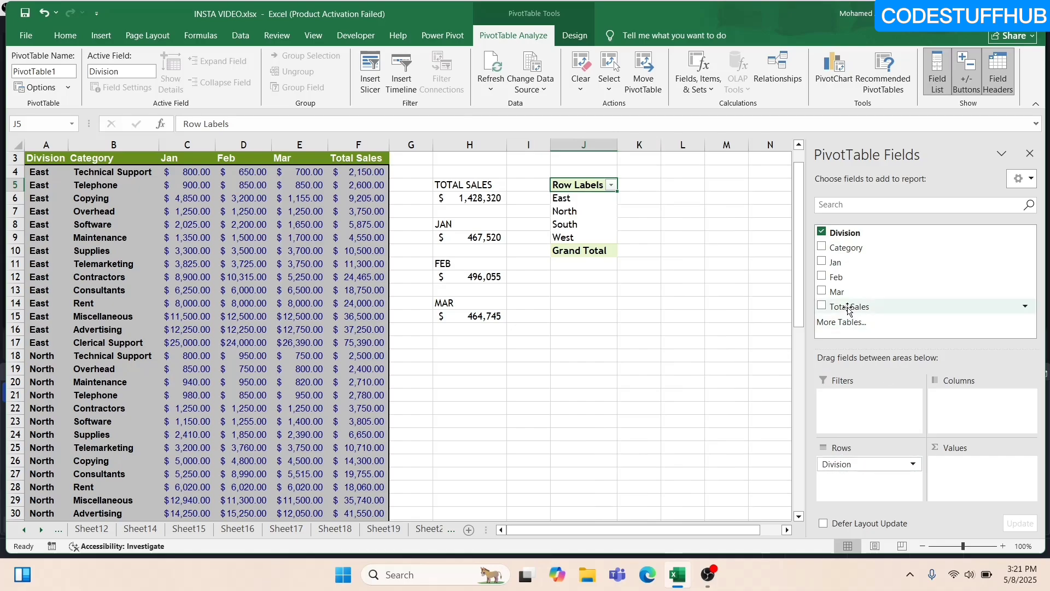
left_click_drag(849, 307, 957, 467)
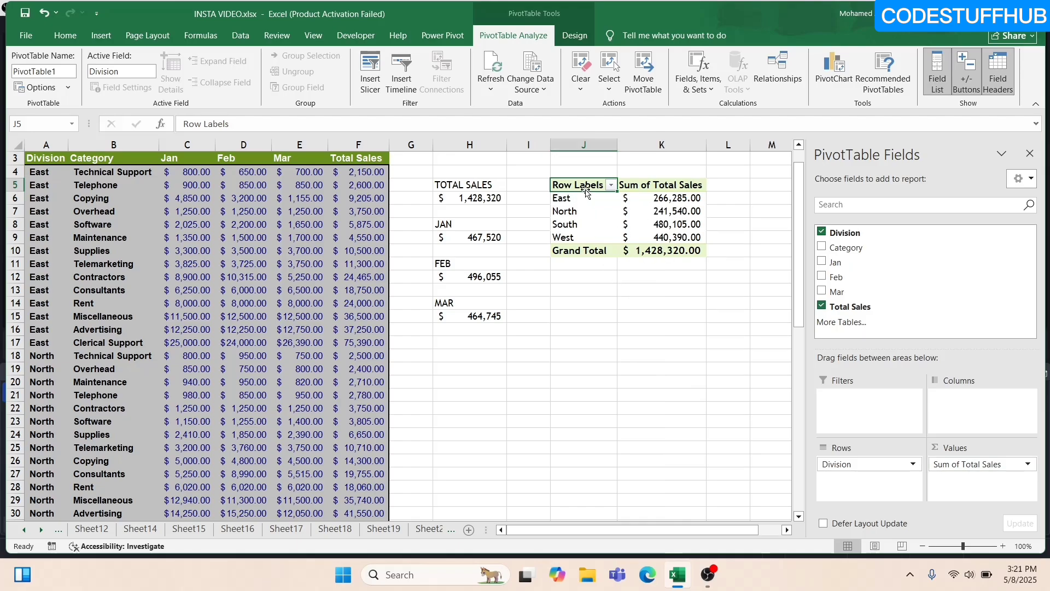
- Copy the whole Division pivot table and paste the duplicate at J13
left_click_drag(584, 187, 662, 250)
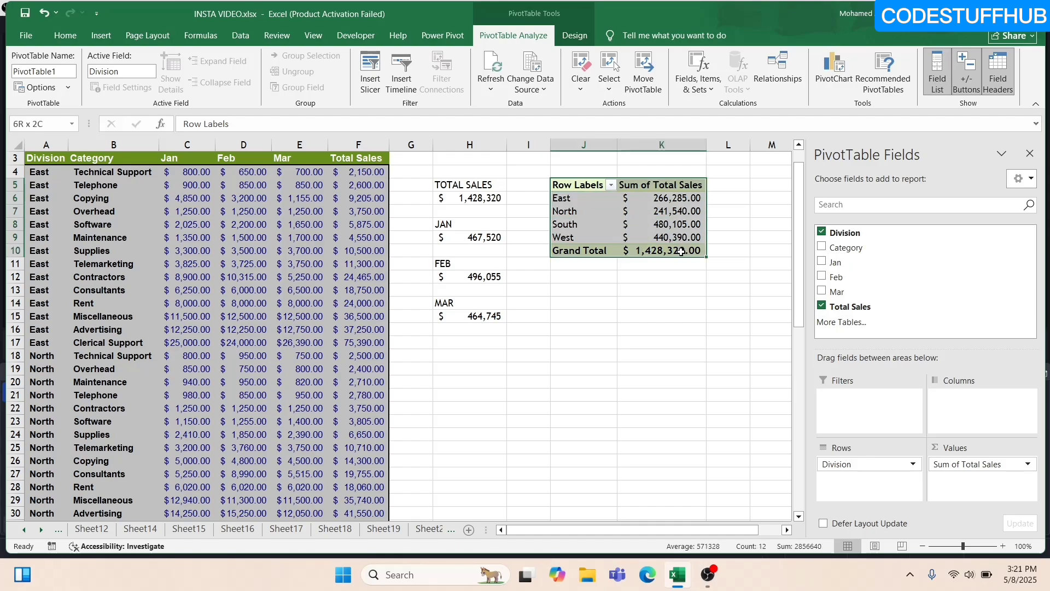
key("ctrl+c")
left_click(560, 286)
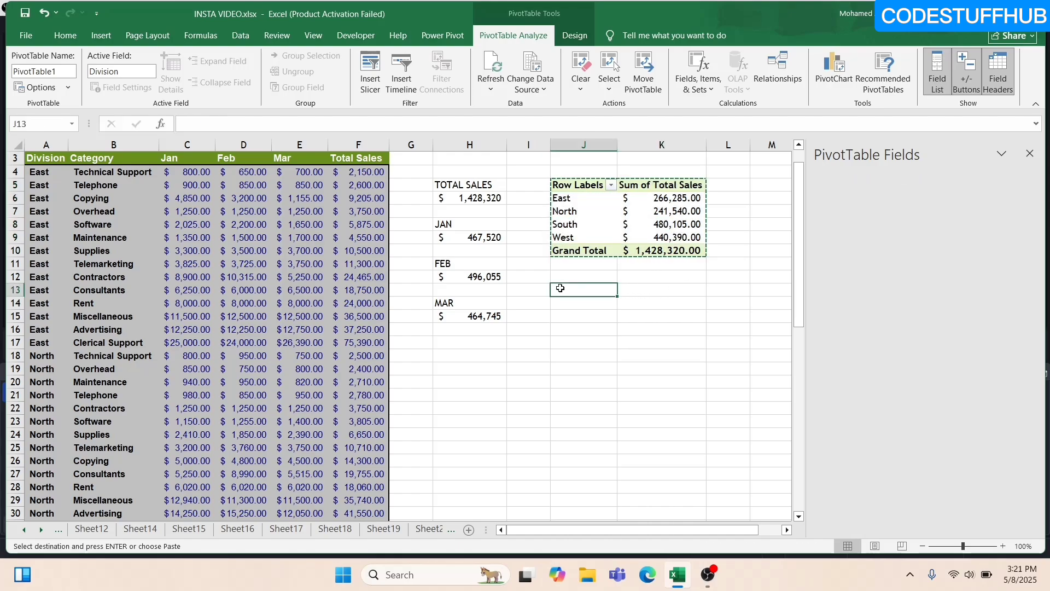
key("ctrl+v")
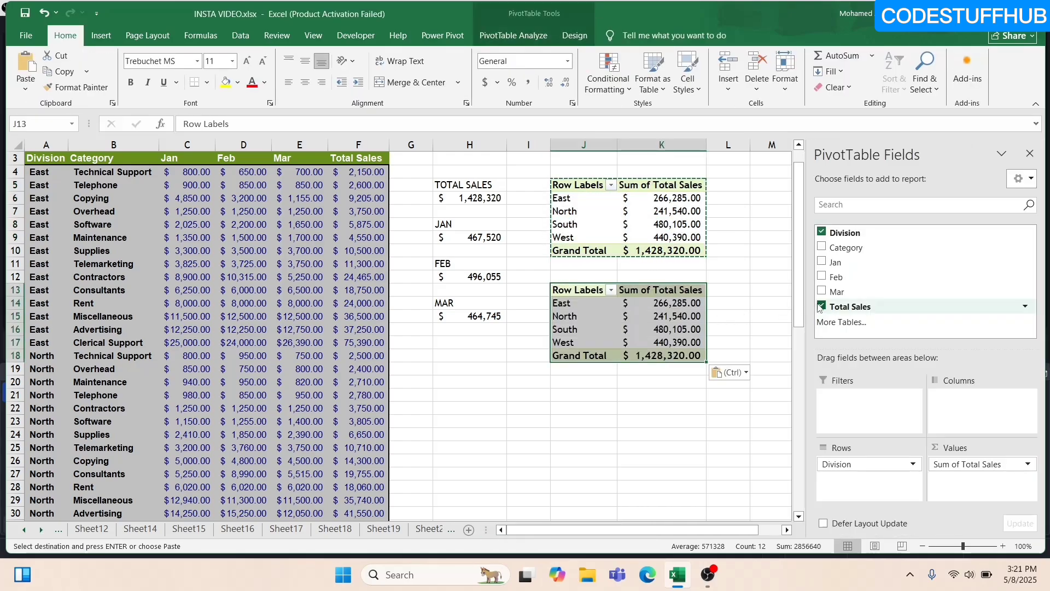
- Clear the J13 pivot table's fields and rebuild it with Jan as rows and Total Sales as values
left_click(820, 232)
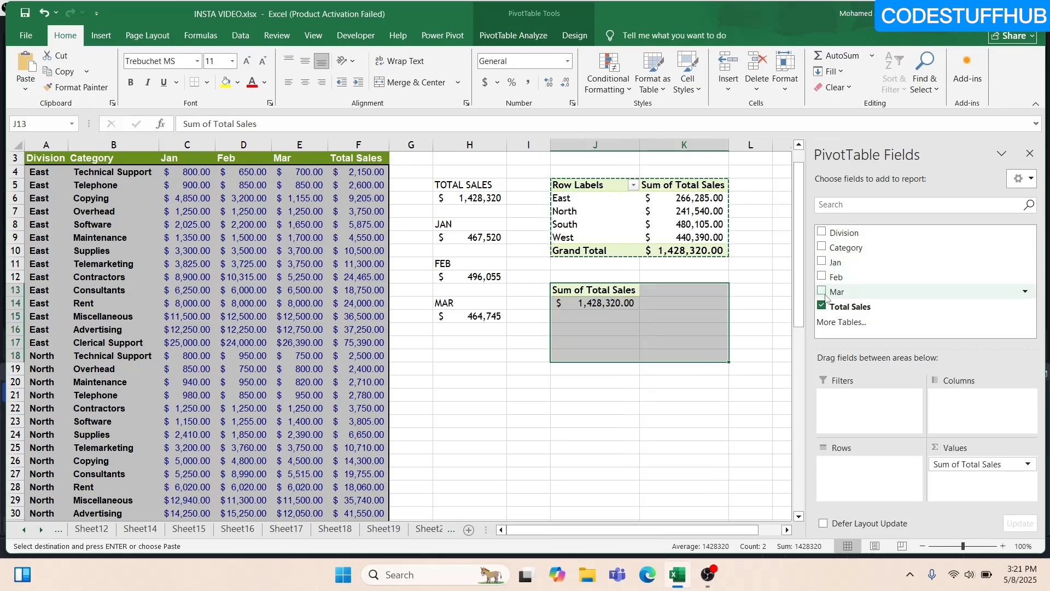
left_click(822, 305)
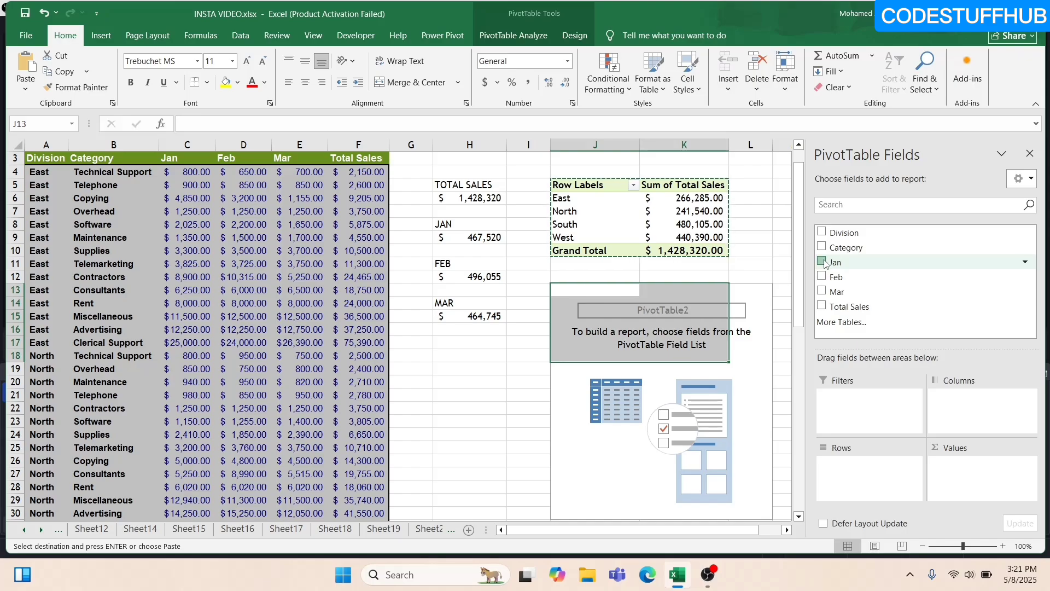
left_click_drag(826, 263, 838, 469)
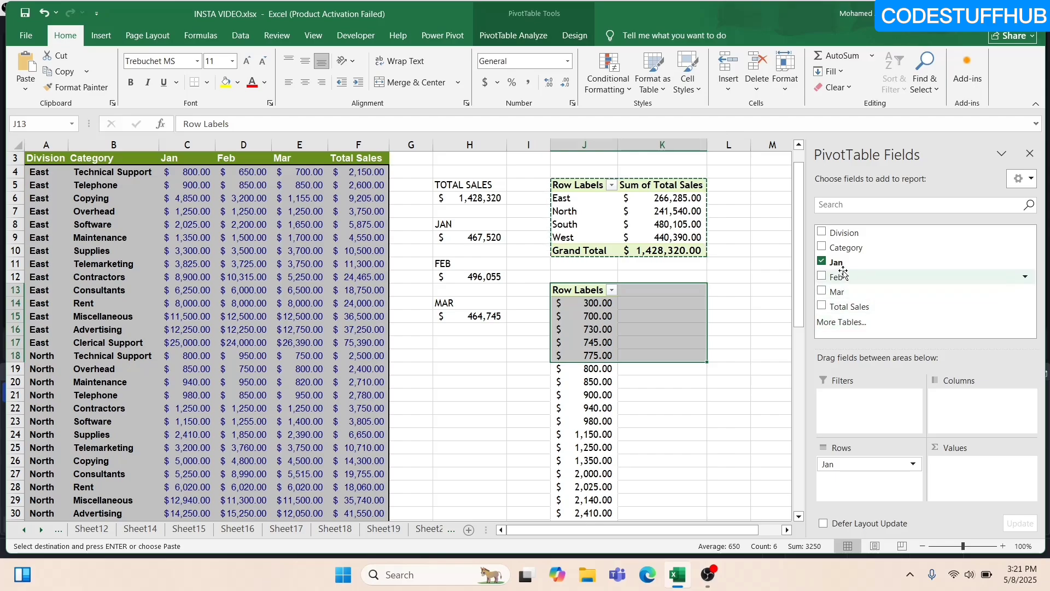
left_click_drag(836, 313, 959, 494)
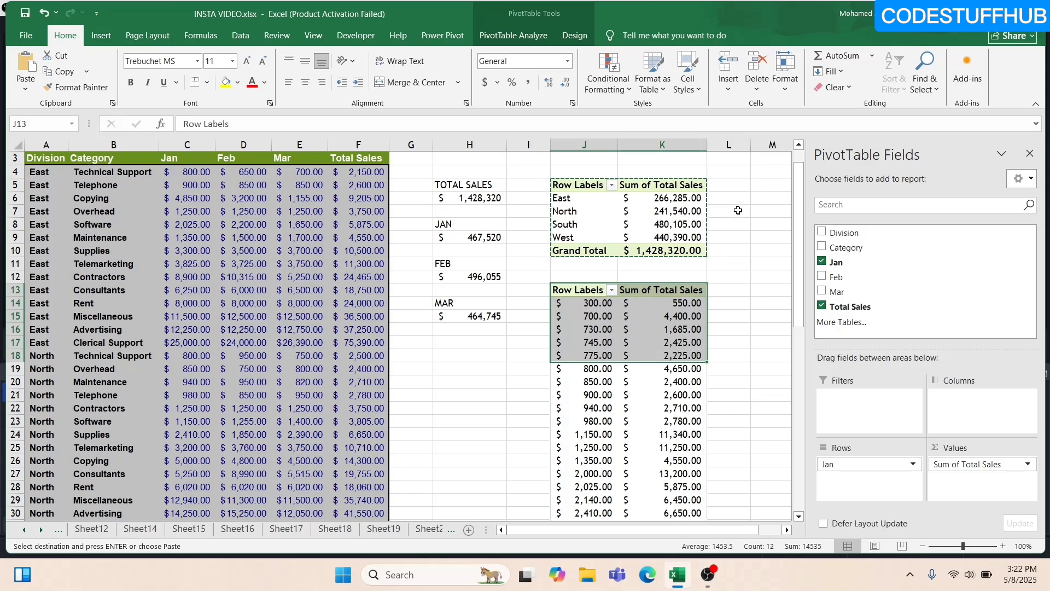
- Paste another copy of the Division pivot table at M5 and replace its Division row field with Feb
left_click(760, 186)
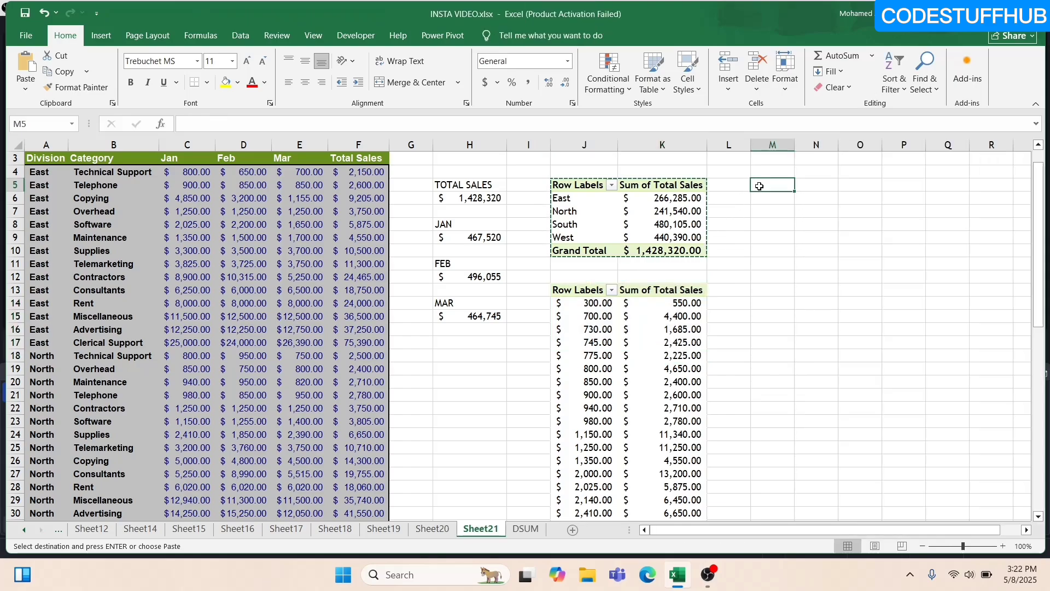
key("ctrl+v")
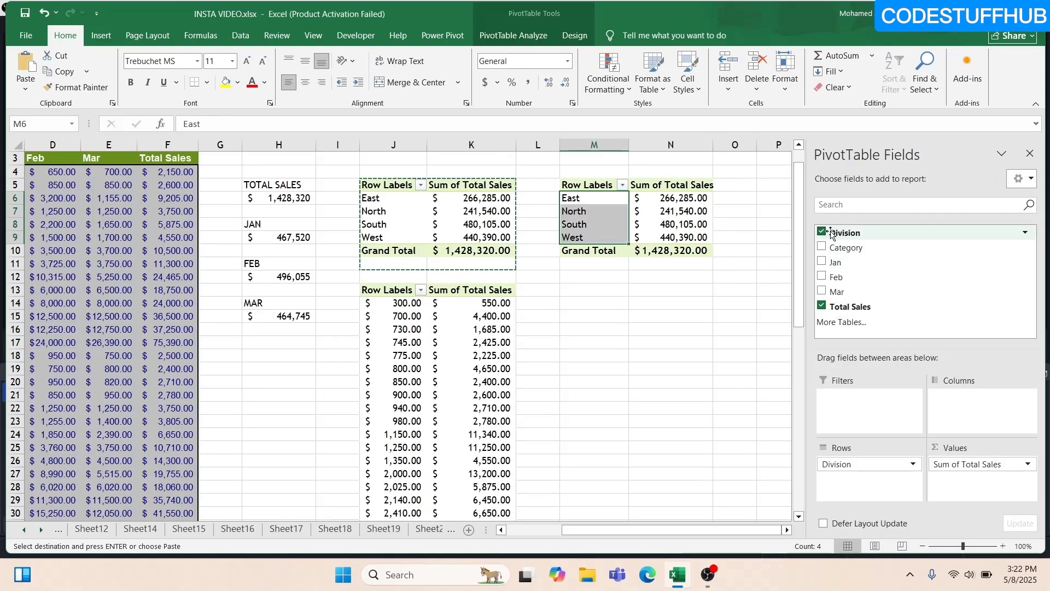
left_click(831, 234)
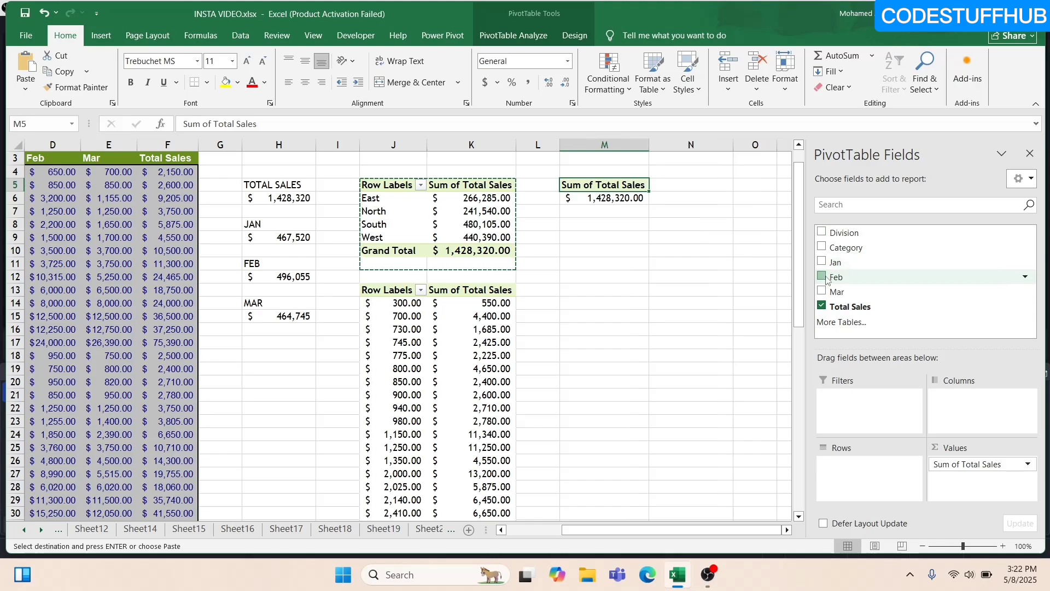
left_click_drag(831, 293, 864, 503)
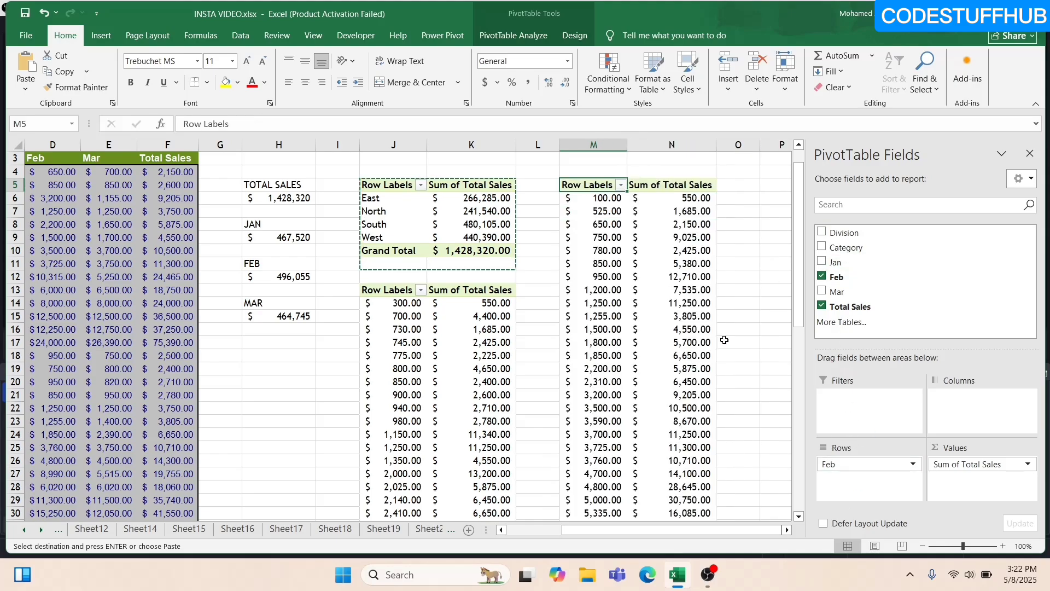
- Paste a copy of the Division pivot table at P5, replace its Division row field with Mar, and close the field list
left_click(772, 186)
key("ctrl+v")
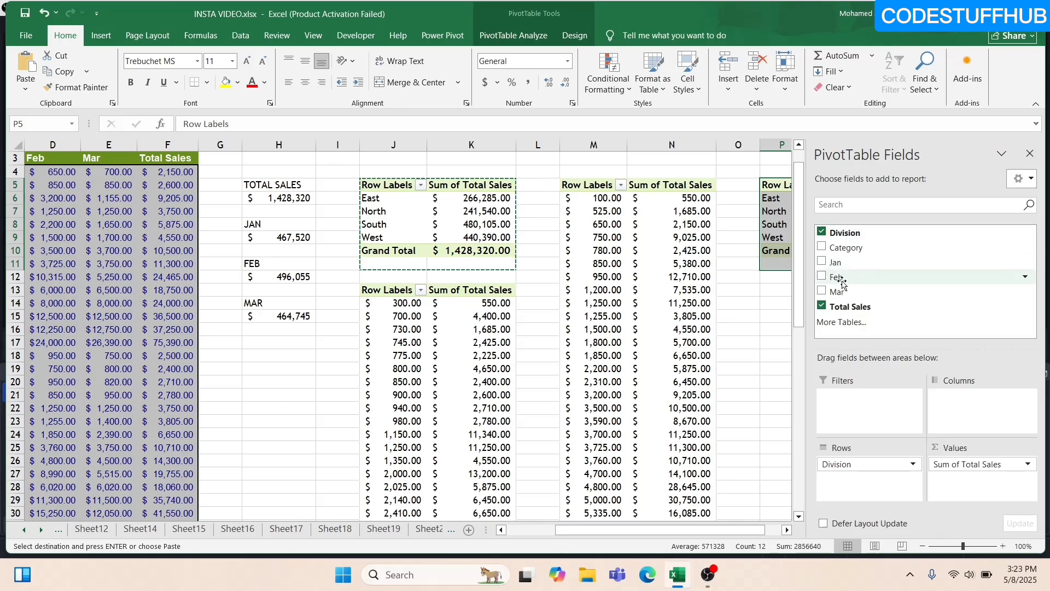
left_click(822, 232)
left_click_drag(837, 291, 854, 465)
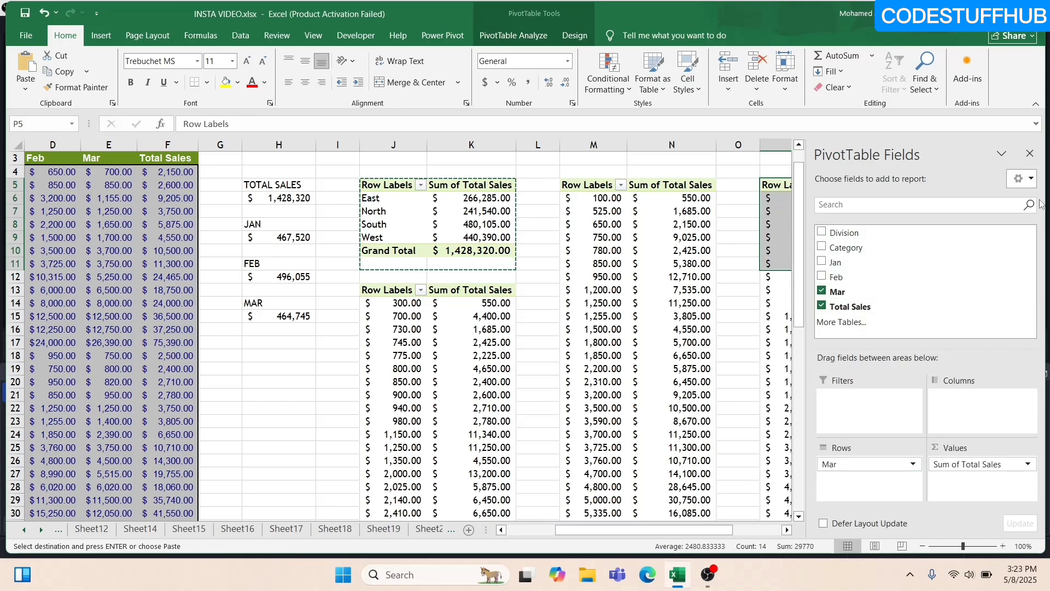
left_click(1030, 153)
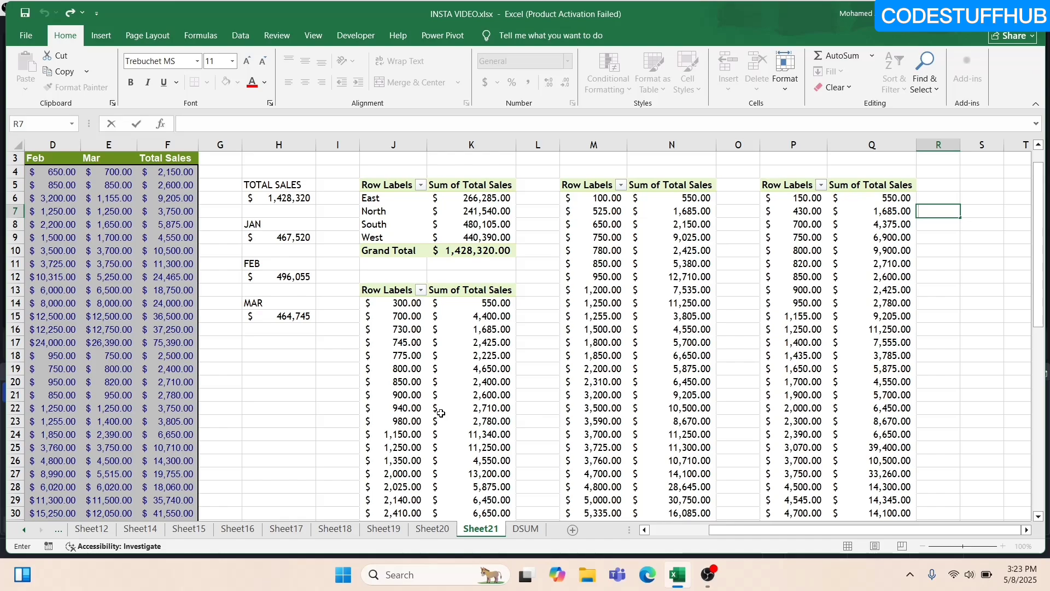
- Insert a doughnut chart based on the Division pivot table at J5
scroll(441, 413, "down", 7)
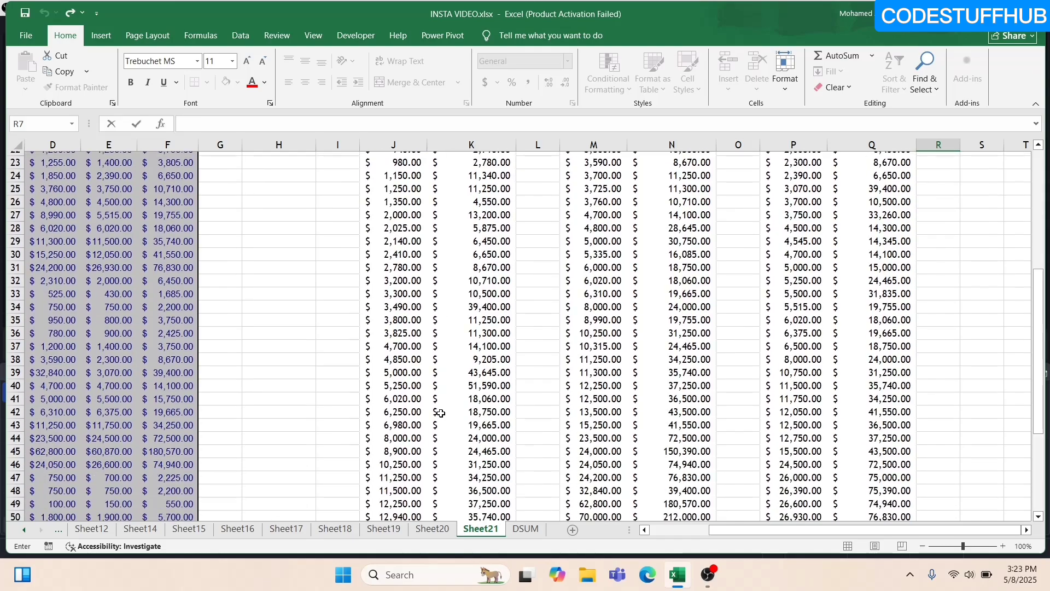
scroll(441, 413, "down", 1)
scroll(438, 416, "up", 8)
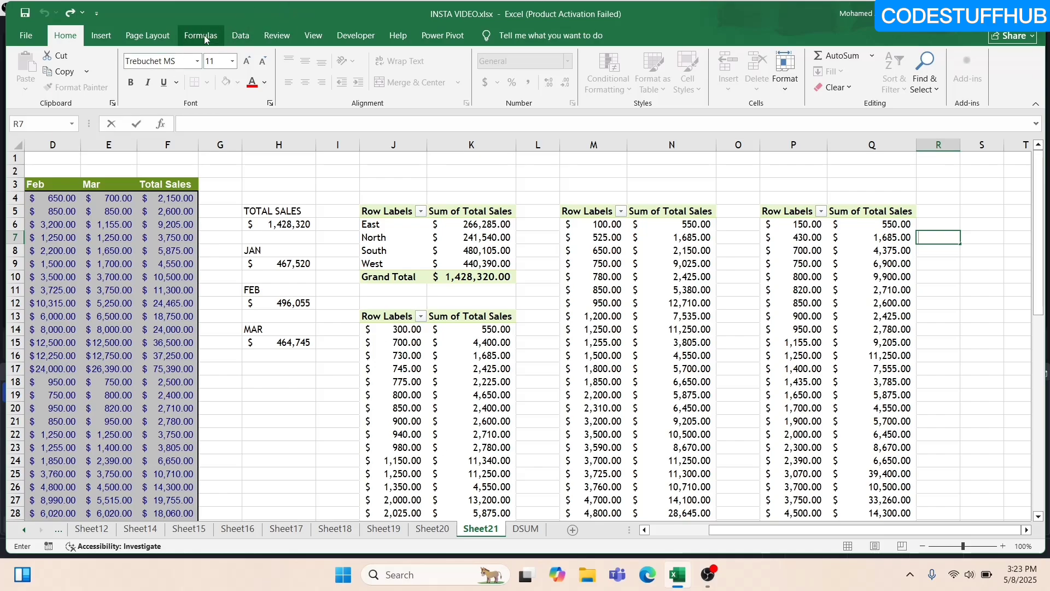
left_click(105, 38)
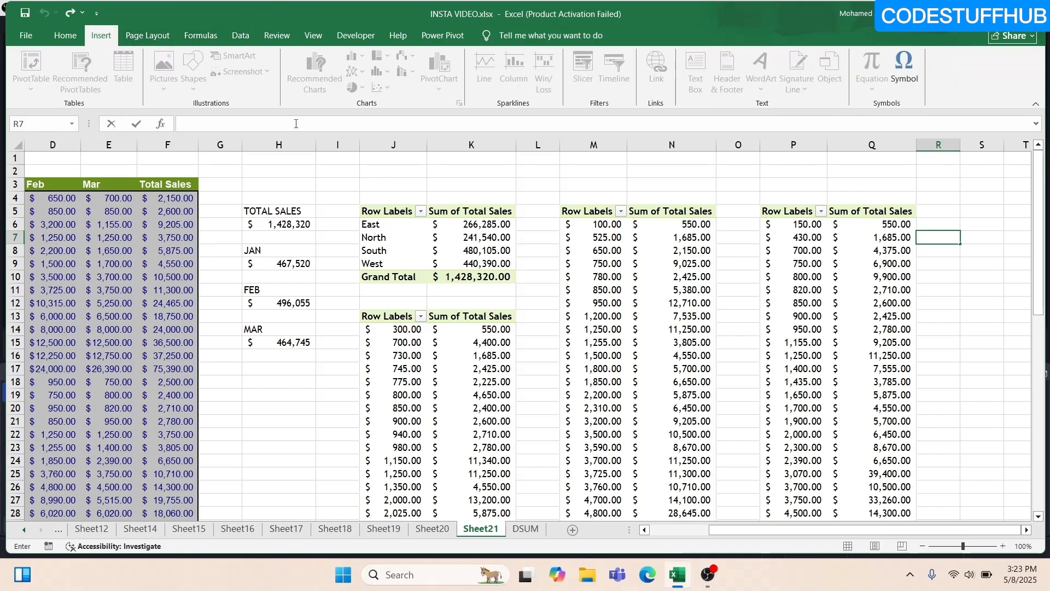
left_click(391, 230)
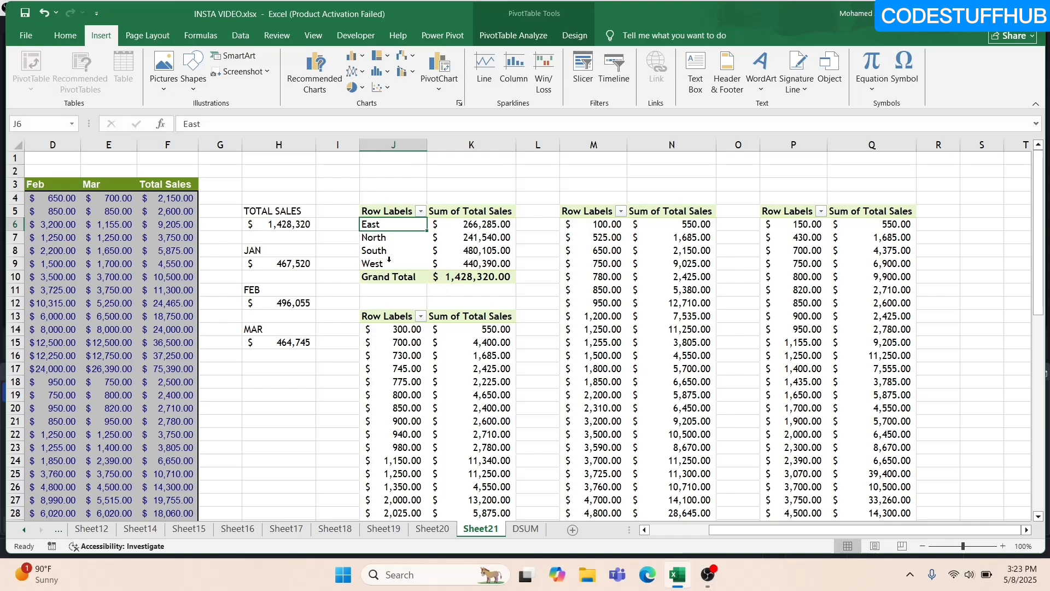
left_click(353, 88)
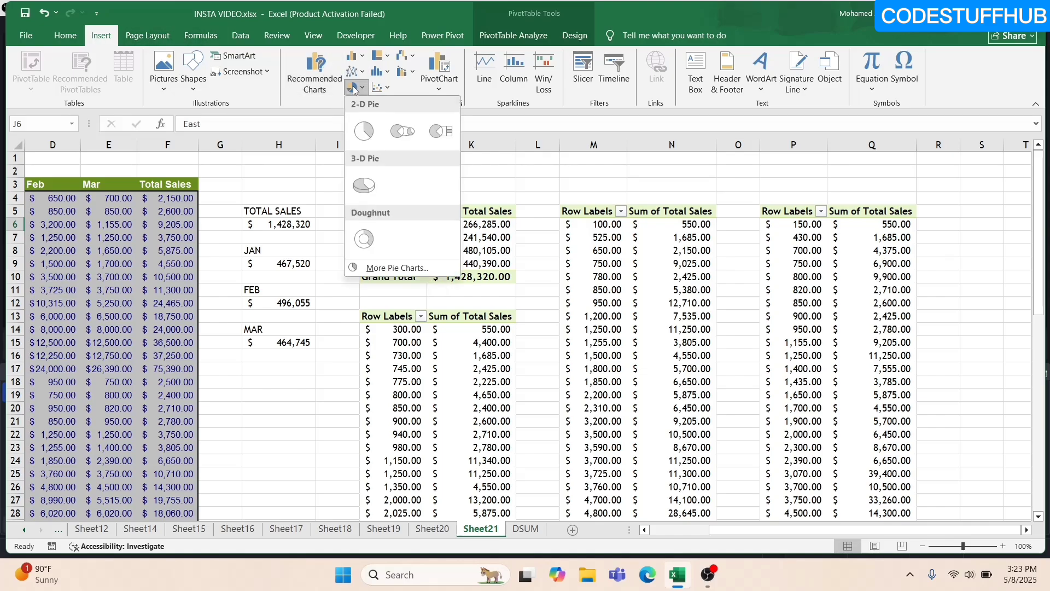
left_click(365, 239)
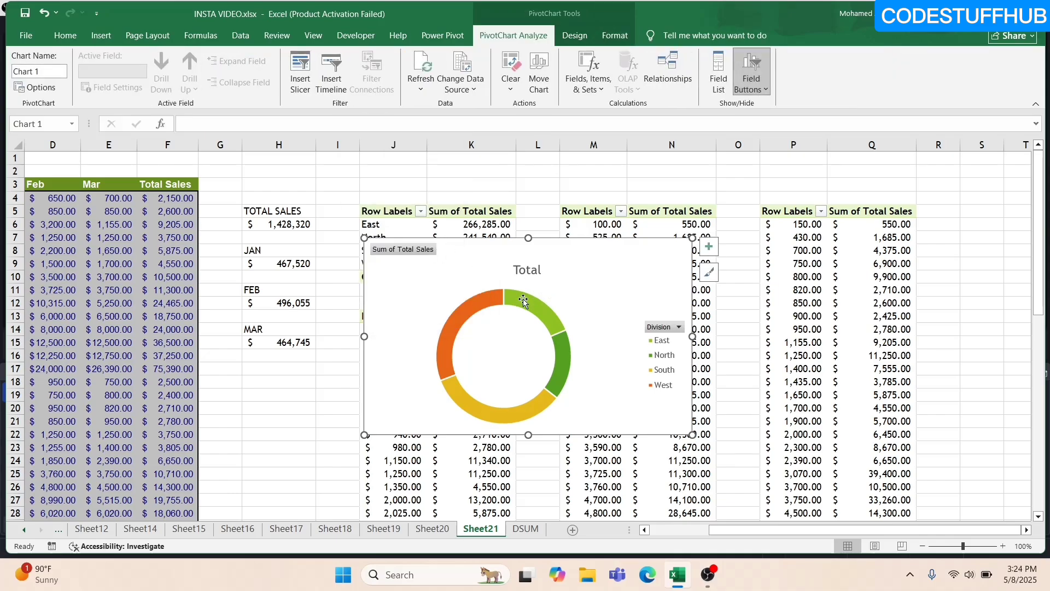
- Remove the doughnut chart's title and show its data labels
mouse_move(519, 300)
left_click(709, 246)
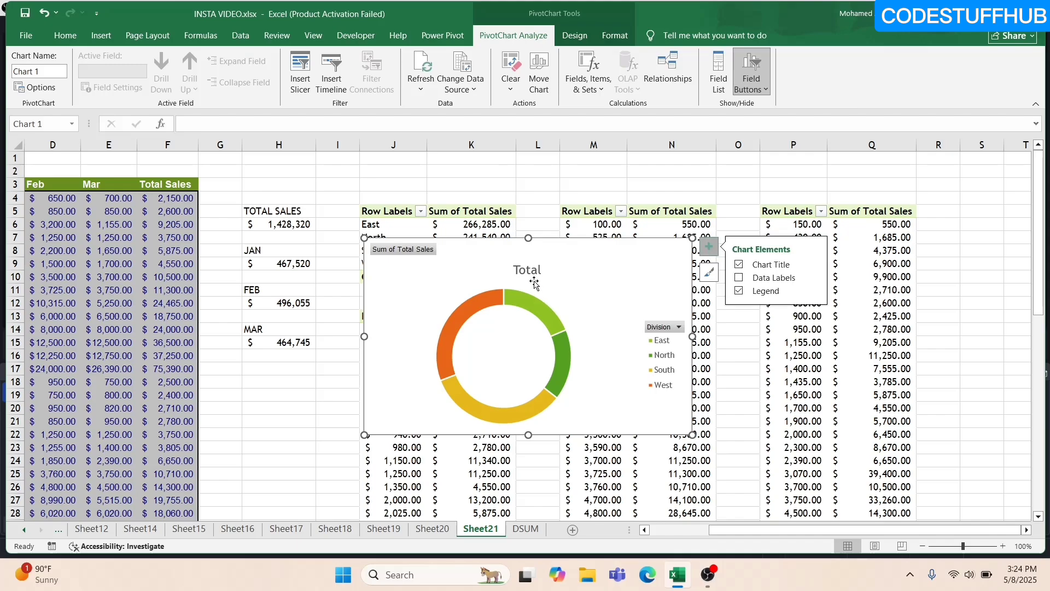
left_click(739, 265)
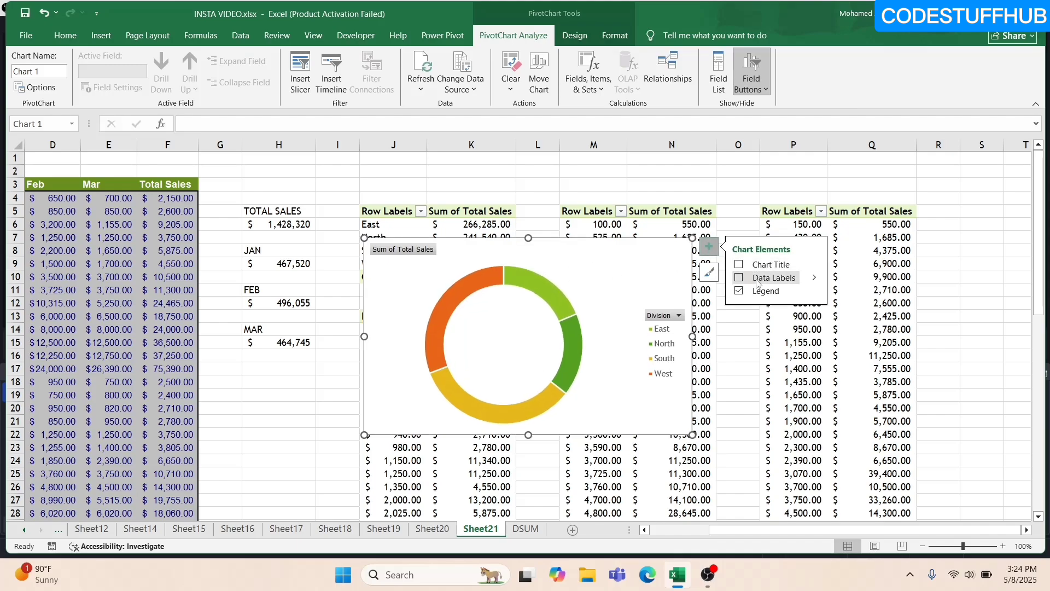
left_click(812, 279)
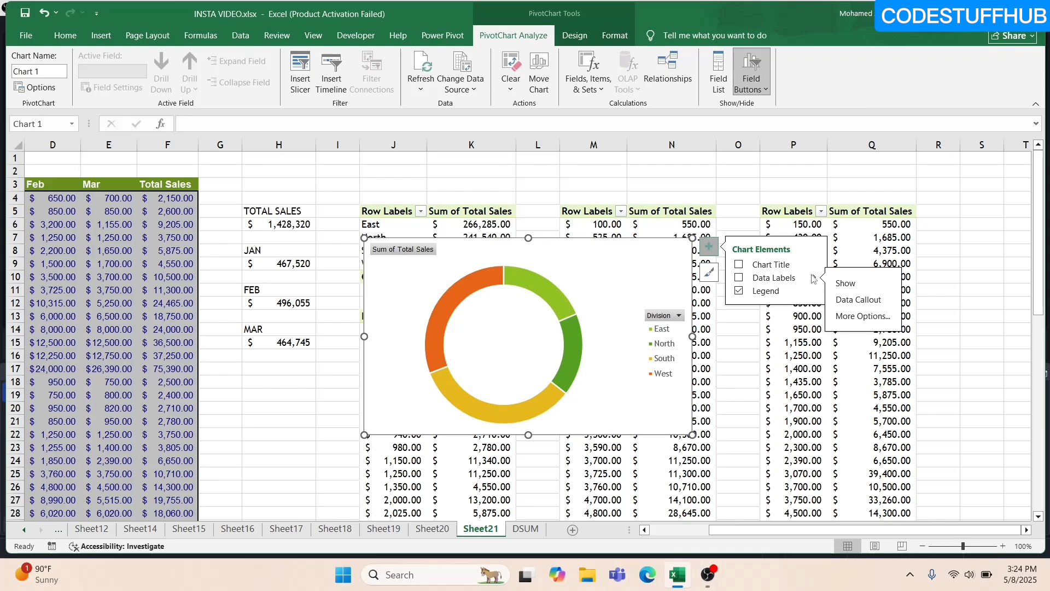
left_click(833, 284)
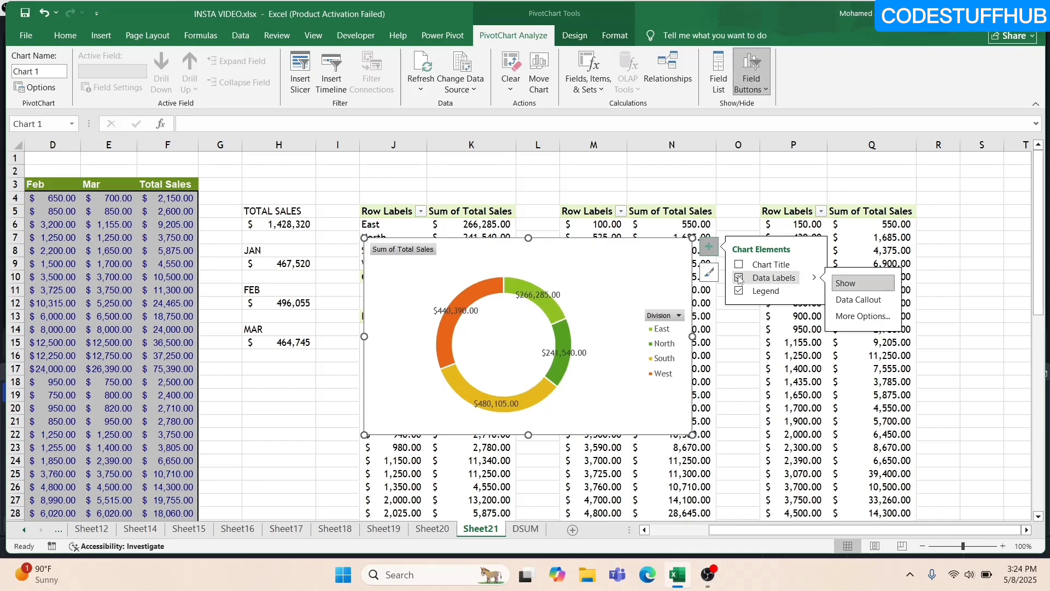
- Move the East, West, South and North data labels outside the doughnut ring, each beside its own segment
left_click(534, 296)
left_click(534, 296)
left_click_drag(535, 296, 564, 281)
left_click(468, 311)
left_click_drag(468, 310, 421, 310)
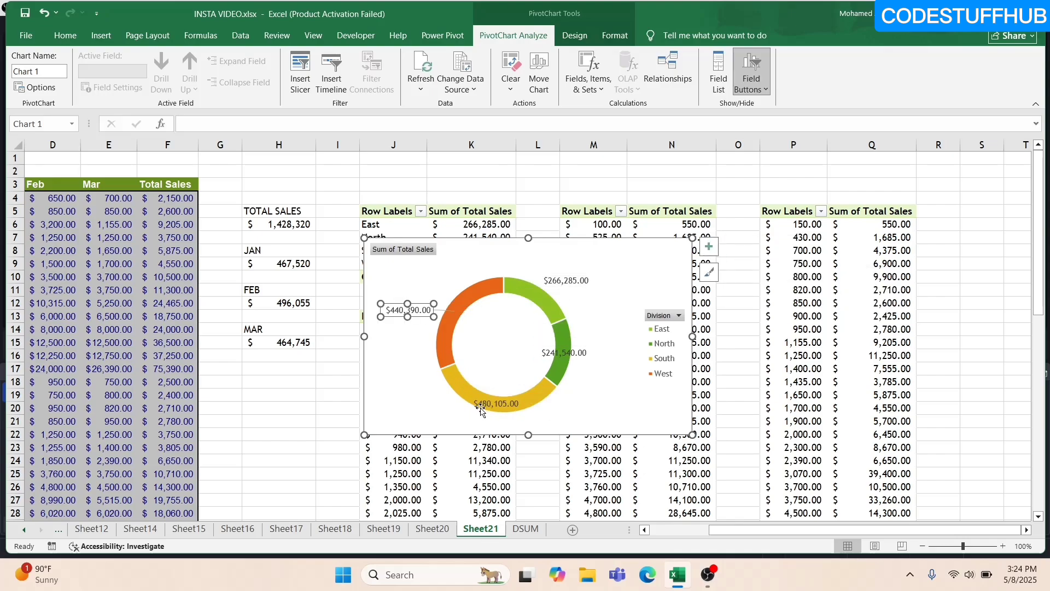
left_click_drag(482, 405, 418, 406)
left_click(571, 357)
left_click_drag(571, 357, 604, 375)
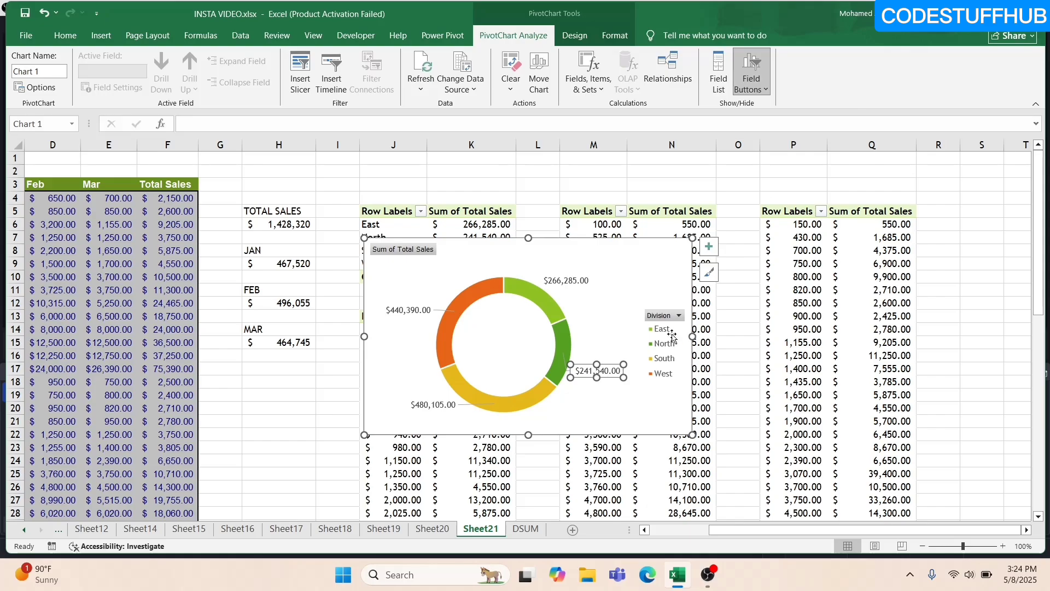
- Remove the legend from the doughnut chart
left_click(709, 247)
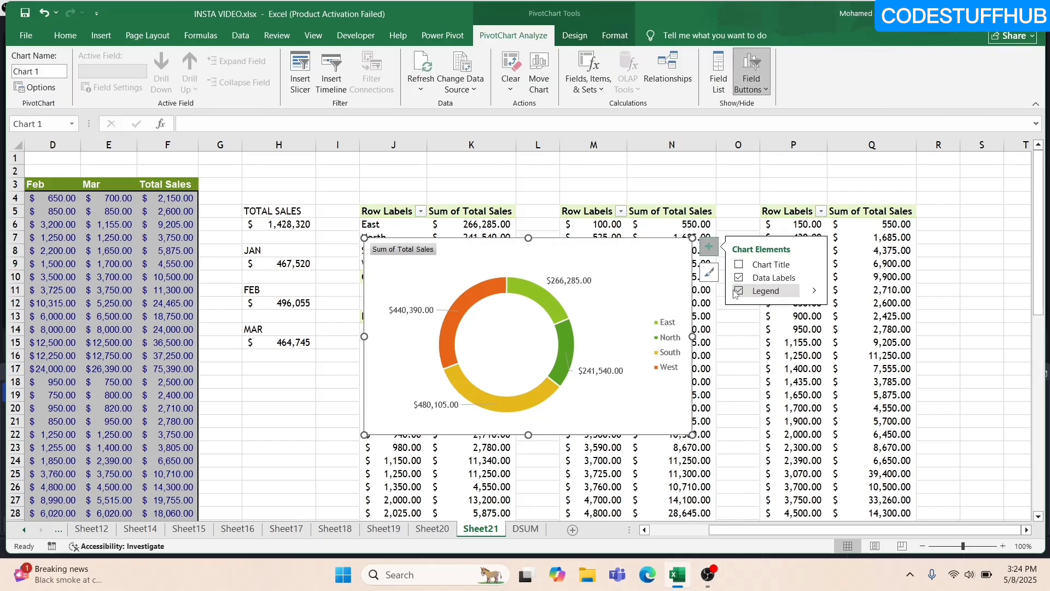
left_click(740, 292)
left_click(739, 291)
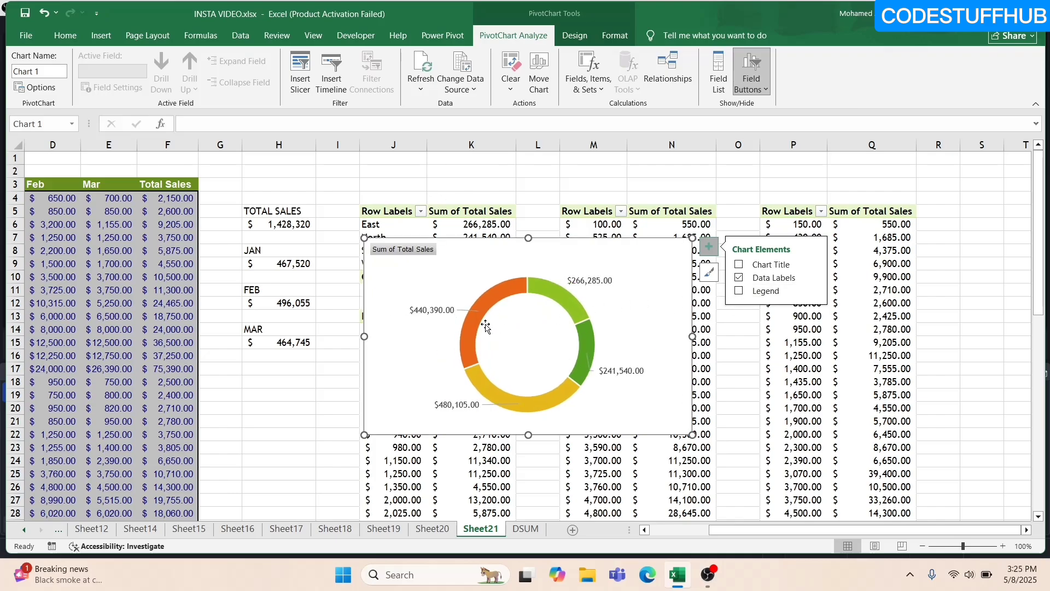
- Narrow the doughnut chart and move it down below the sales figures, over columns G to K from about row 23
left_click_drag(692, 238, 604, 236)
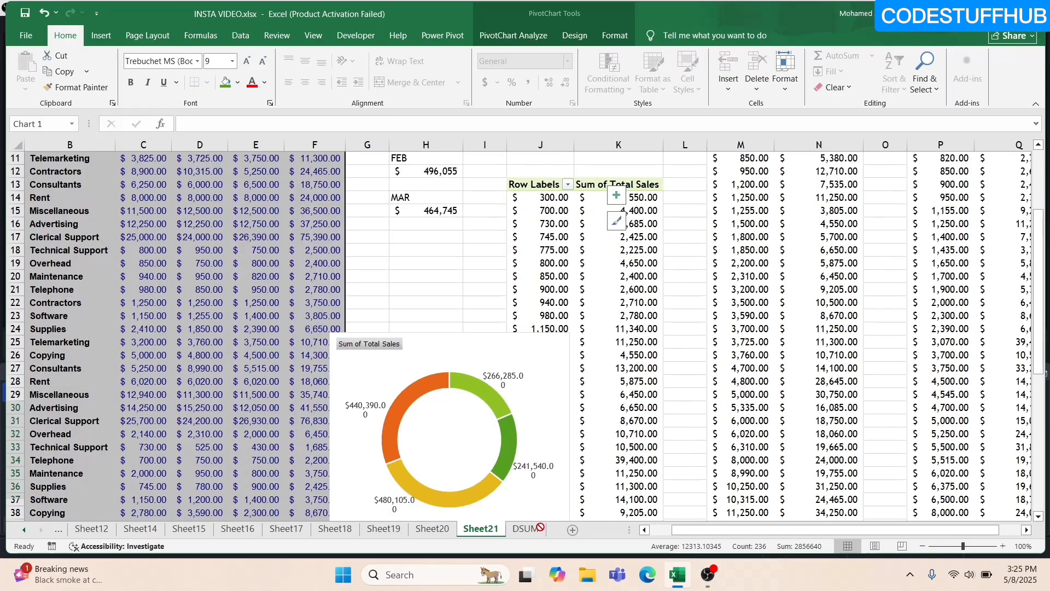
left_click_drag(720, 504, 537, 504)
scroll(604, 322, "up", 3)
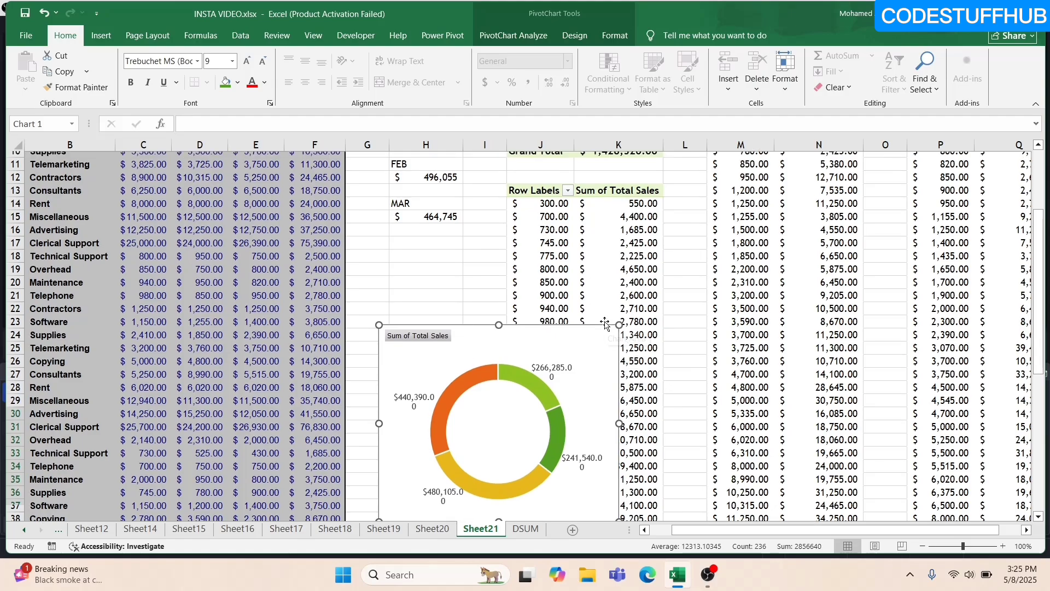
scroll(604, 321, "down", 1)
scroll(604, 322, "right", 2)
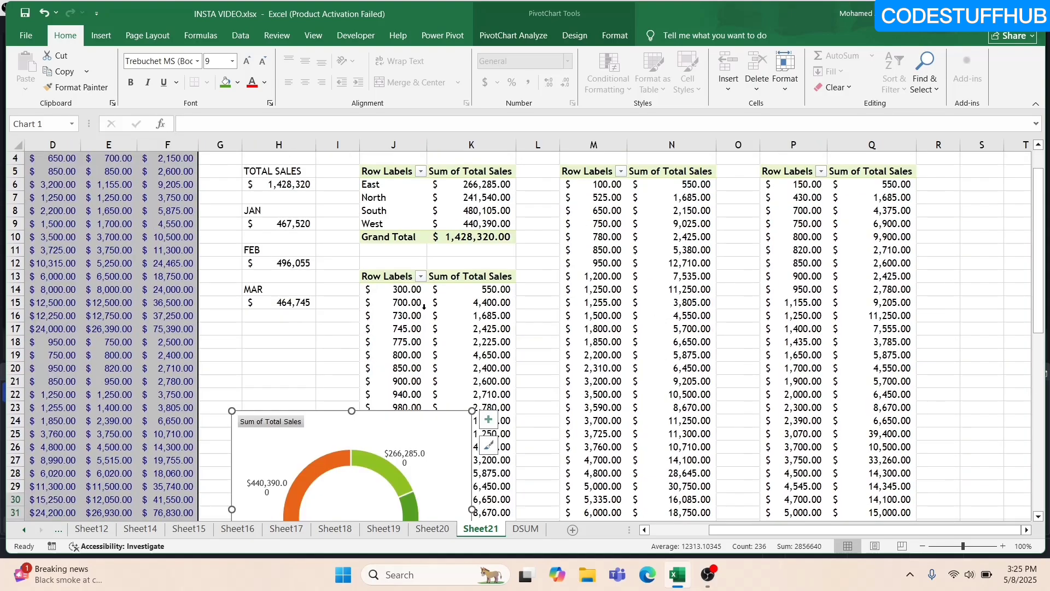
- Insert a 2-D clustered bar chart based on the Jan pivot table at J13
left_click(392, 294)
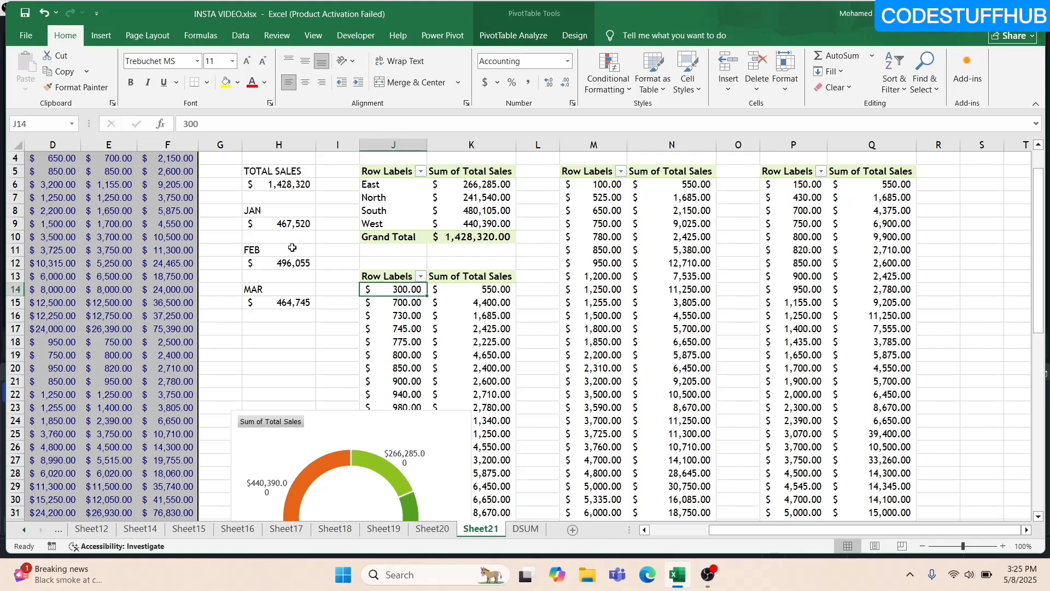
left_click(98, 35)
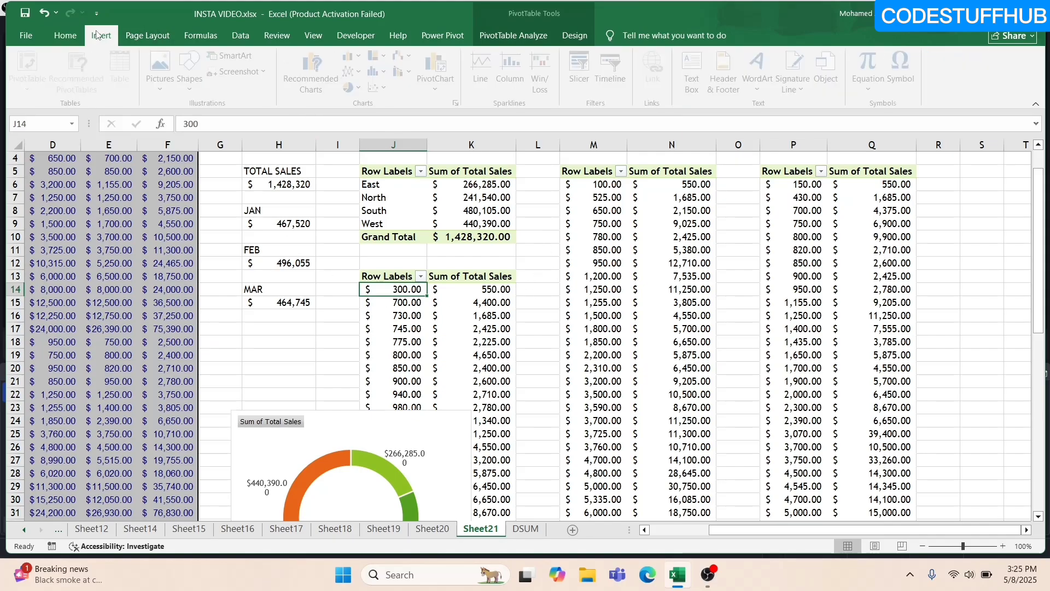
left_click(354, 55)
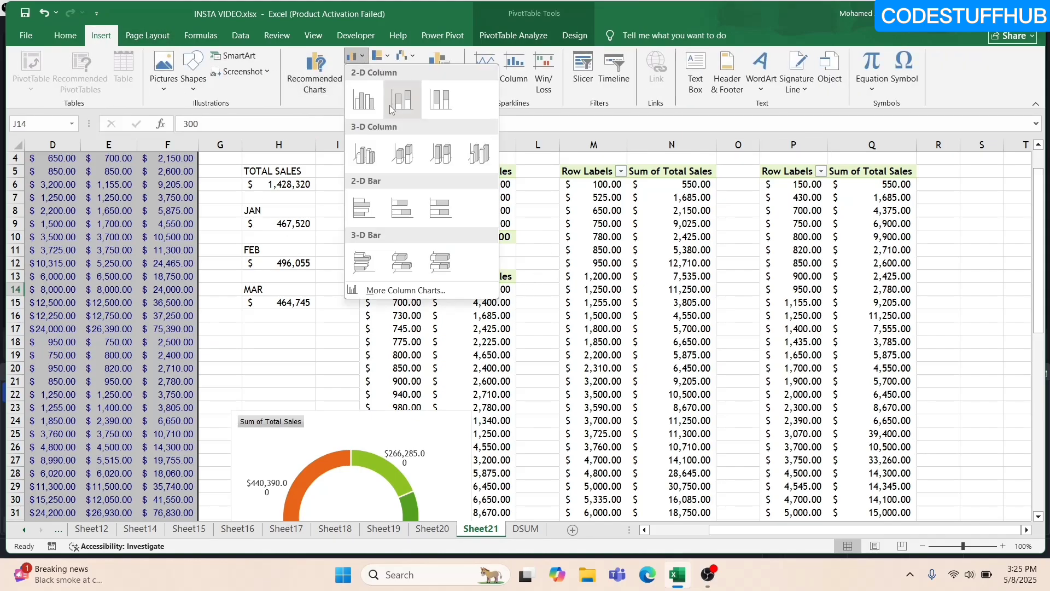
left_click(362, 210)
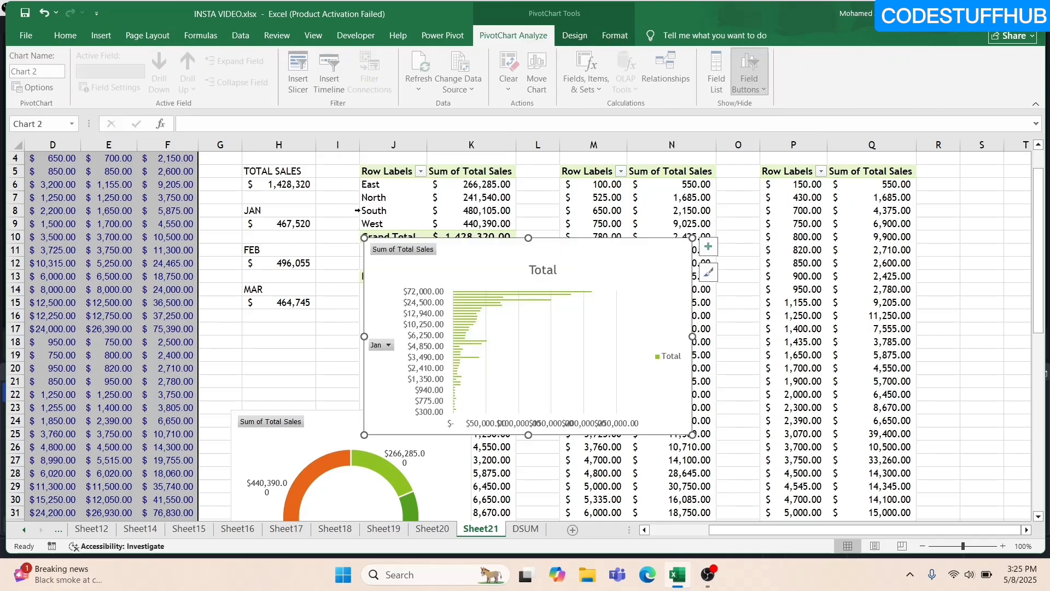
- Remove both primary axes, the title, the gridlines and the legend from the Jan bar chart, leaving its data table off
left_click(708, 247)
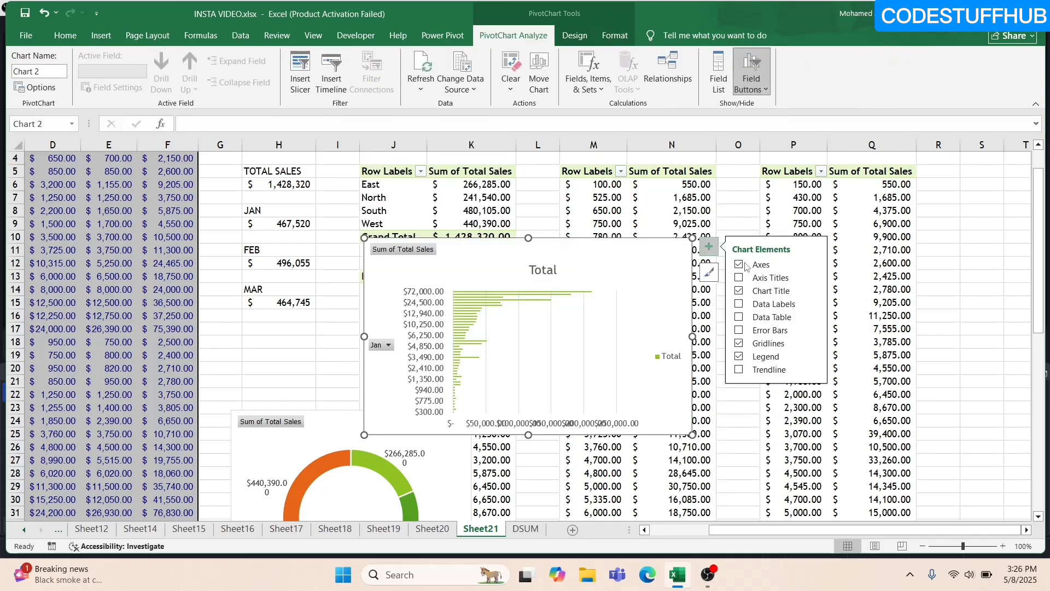
left_click(816, 265)
left_click(846, 269)
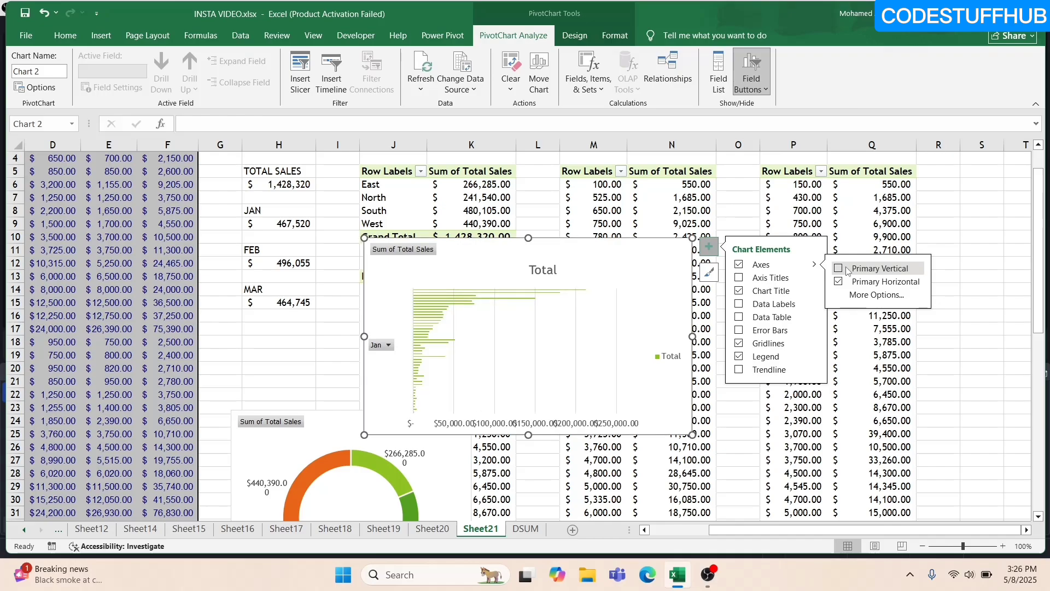
left_click(840, 268)
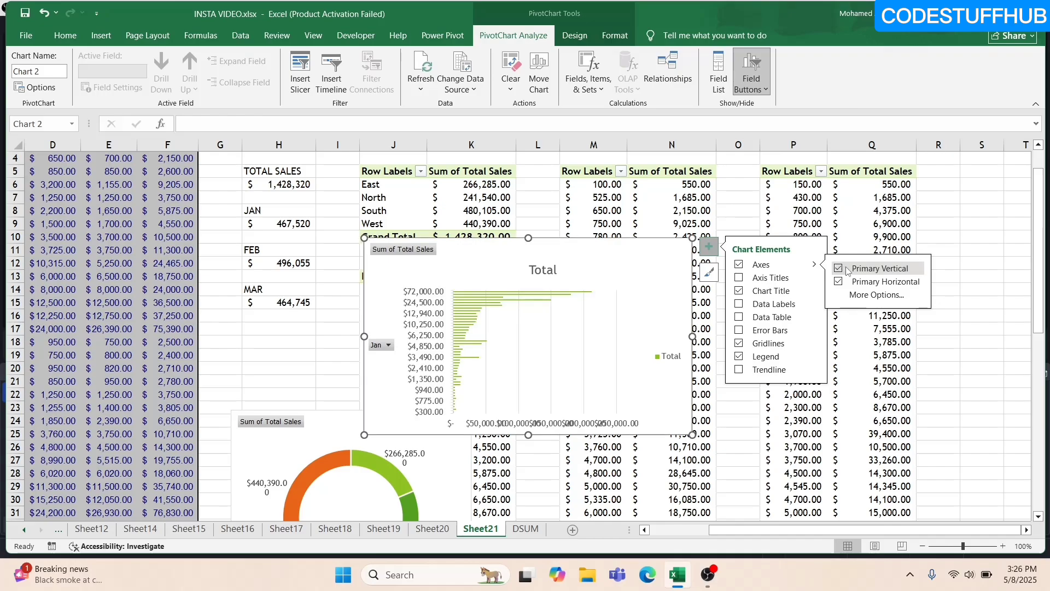
left_click(840, 269)
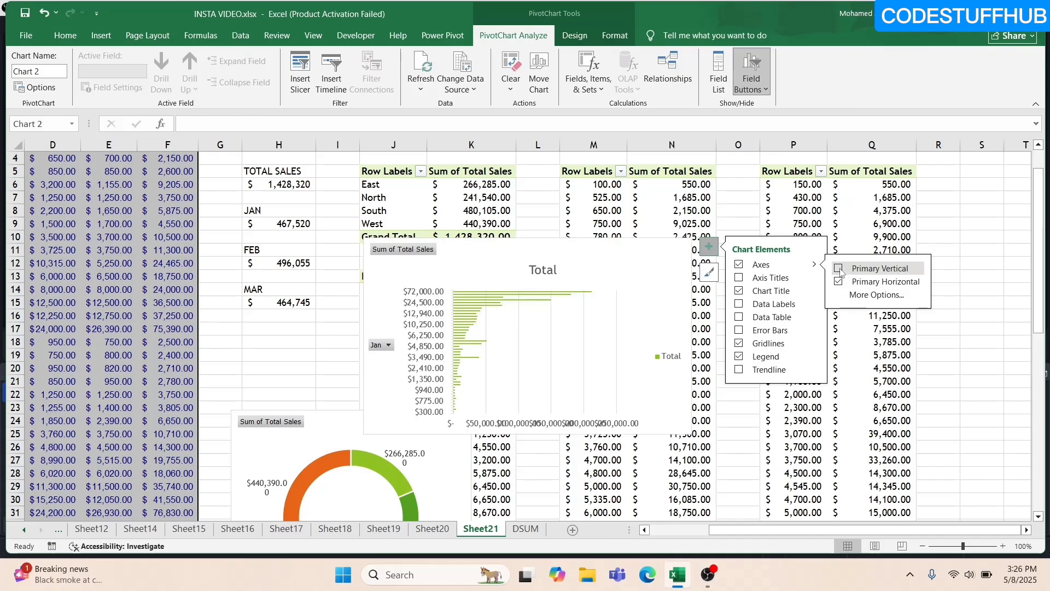
left_click(840, 282)
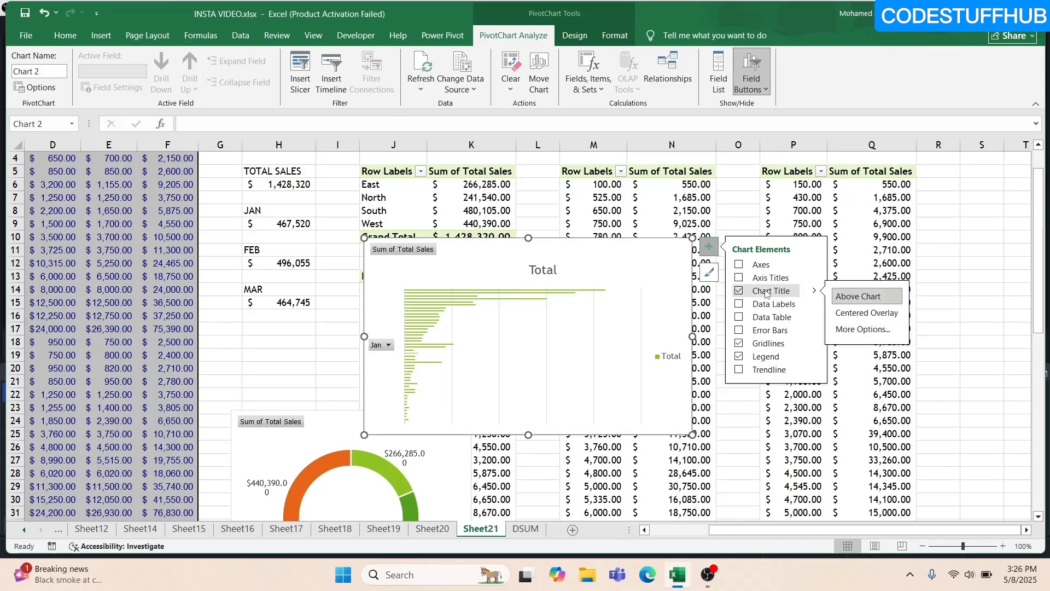
left_click(738, 291)
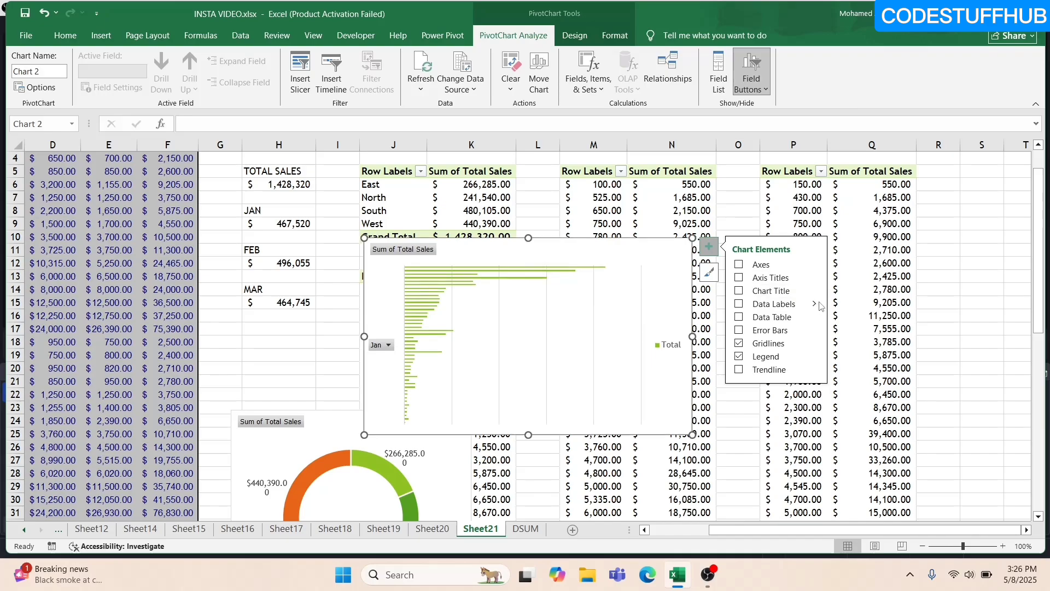
mouse_move(818, 305)
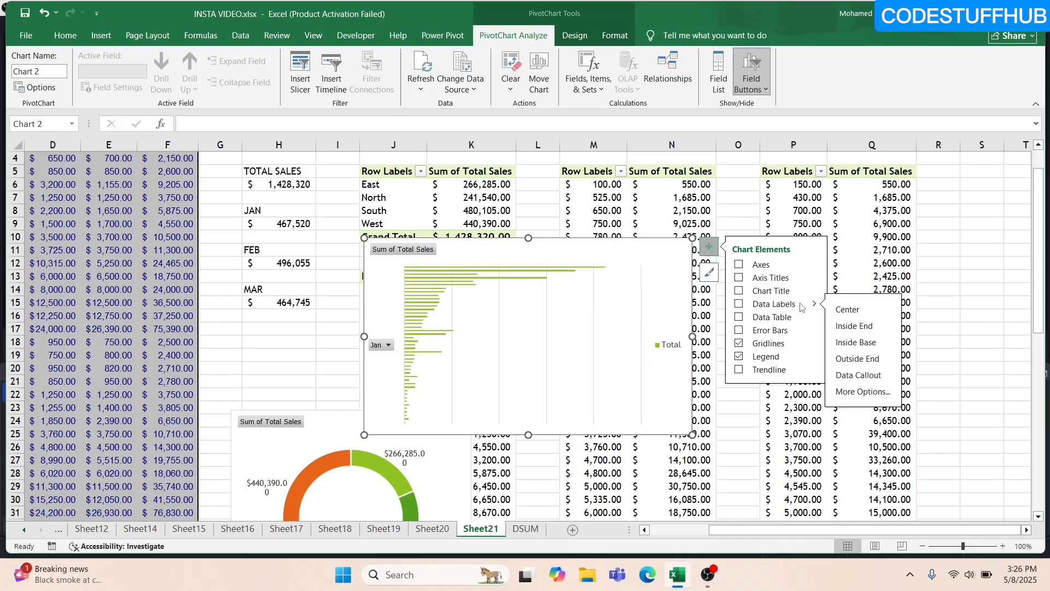
left_click(774, 318)
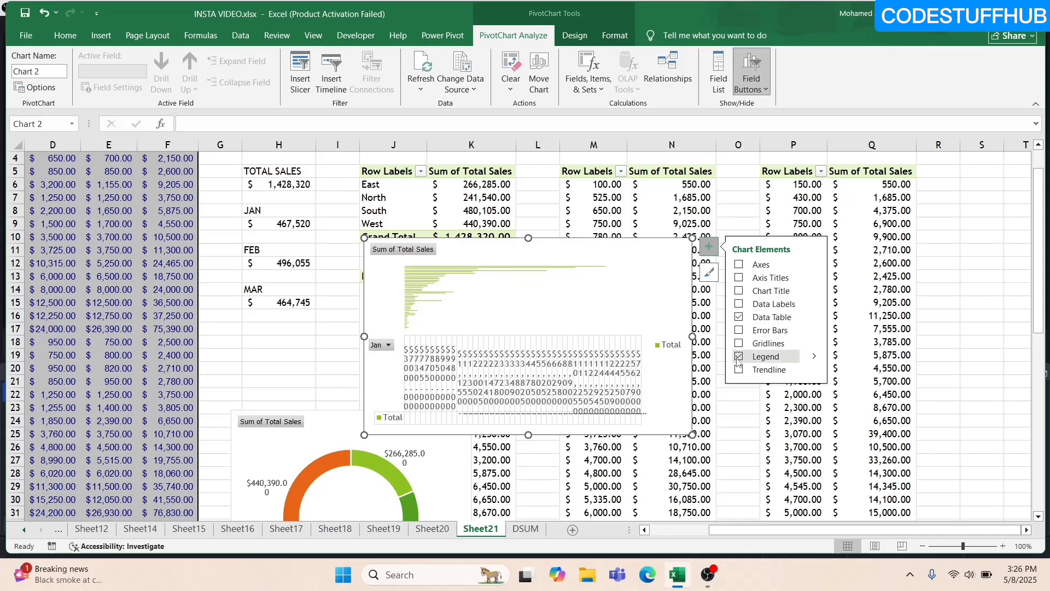
left_click(738, 357)
left_click(739, 317)
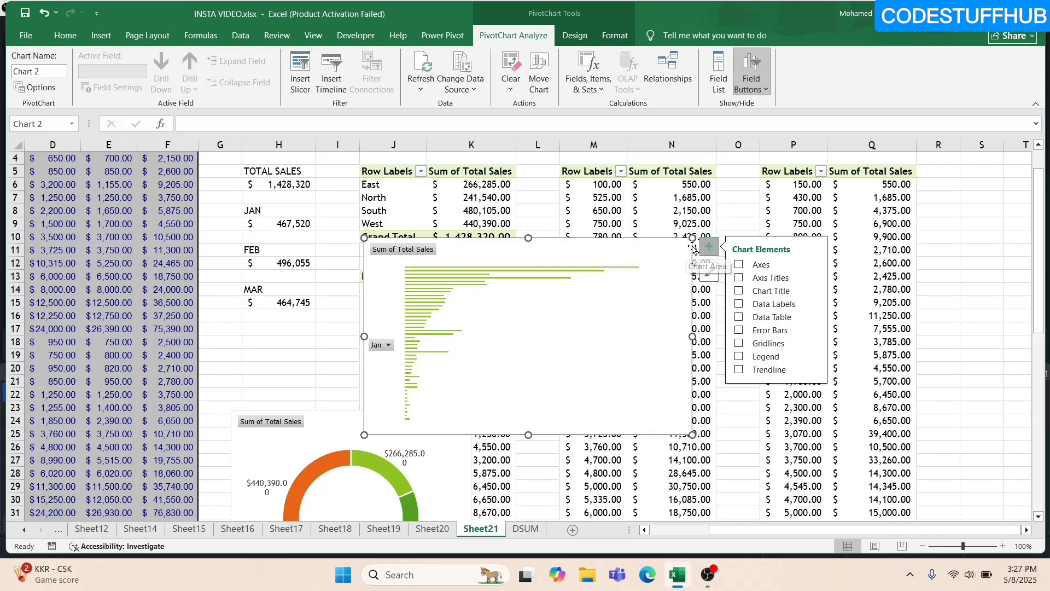
- Narrow the Jan bar chart and place it directly above the doughnut chart
left_click_drag(692, 238, 571, 240)
left_click_drag(572, 239, 572, 239)
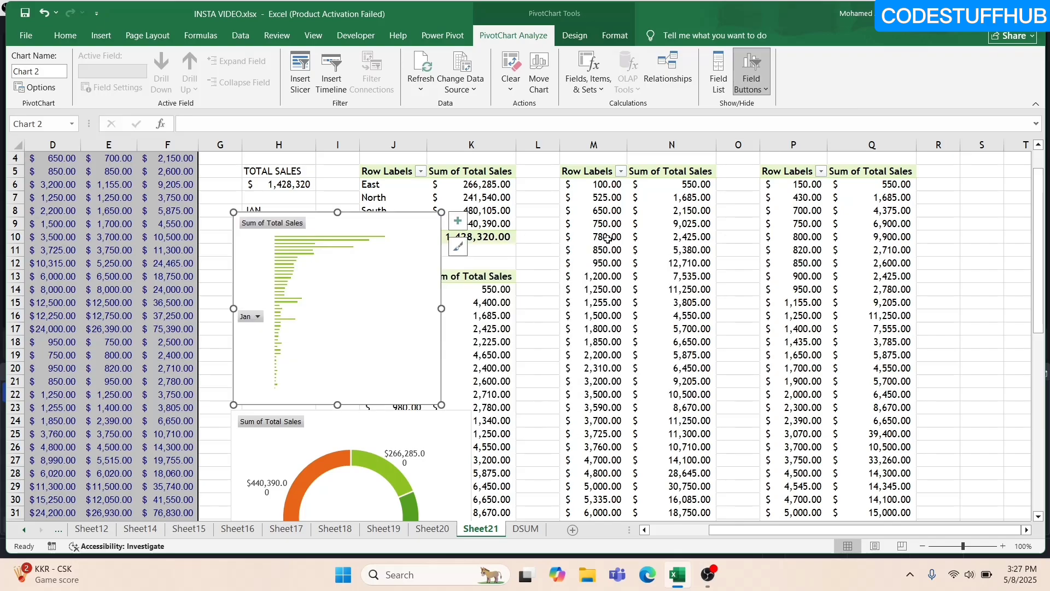
- Insert a 100% stacked line chart based on the Feb pivot table at M5 and place it beside the doughnut chart
left_click(584, 184)
left_click(65, 35)
left_click(101, 35)
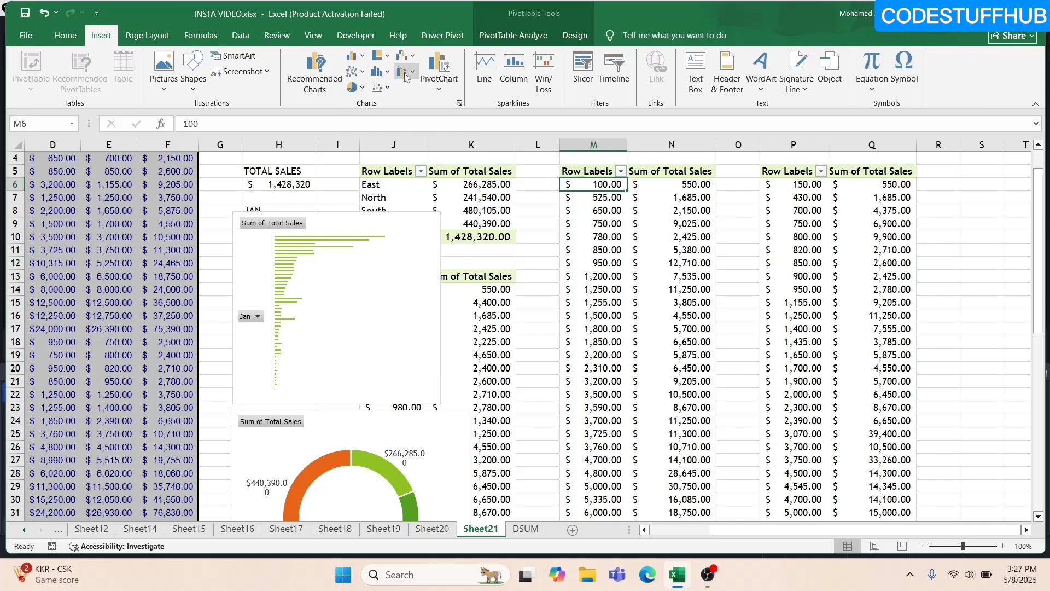
left_click(355, 72)
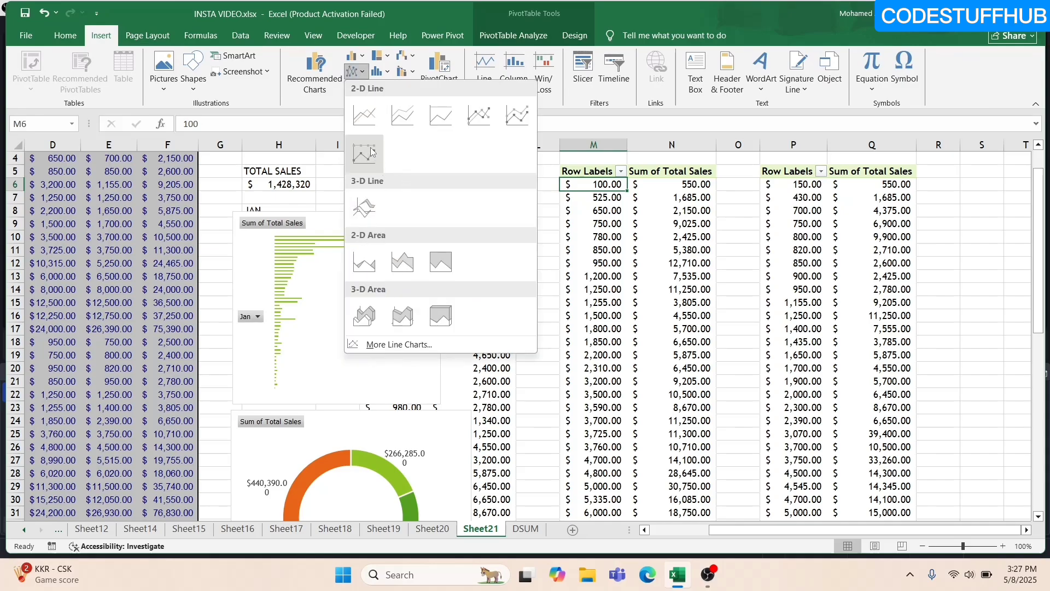
left_click(434, 121)
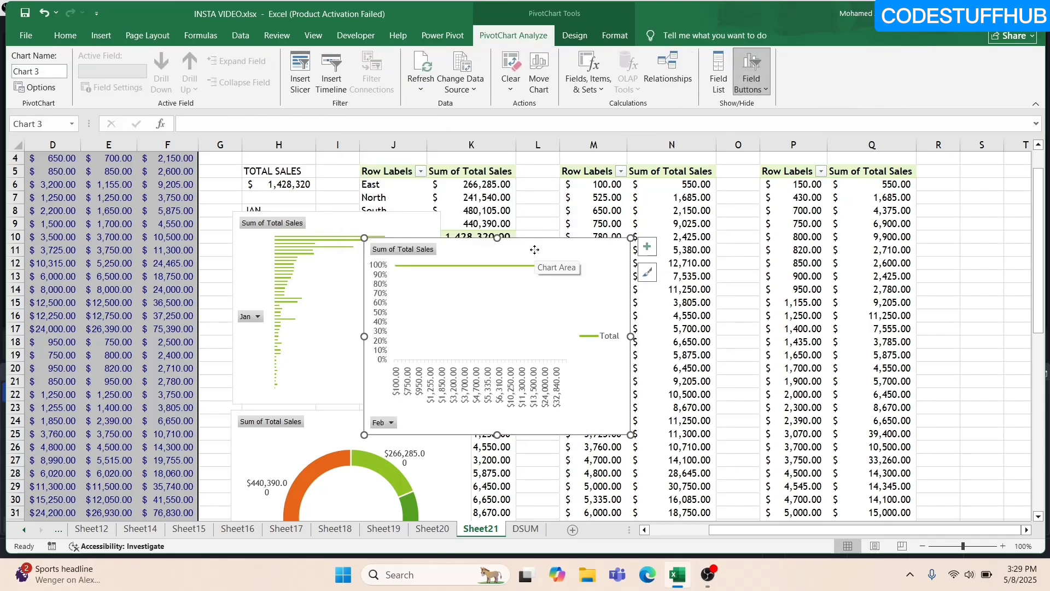
mouse_move(535, 250)
left_mouse_down()
mouse_move(600, 263)
mouse_move(614, 253)
mouse_move(602, 237)
mouse_move(712, 325)
mouse_move(676, 334)
mouse_move(734, 357)
mouse_move(694, 343)
left_mouse_up()
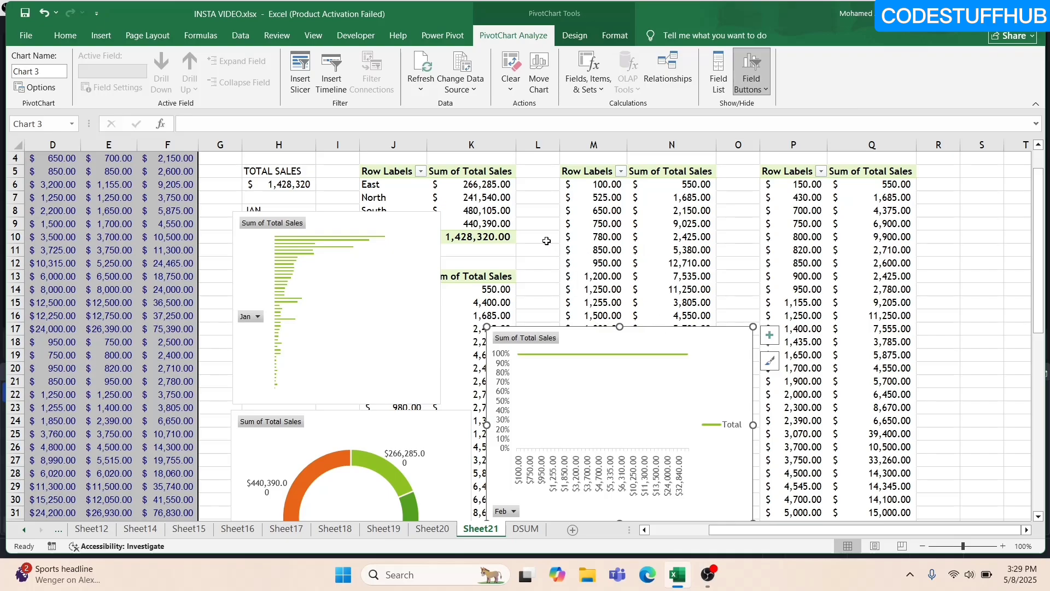
- Insert a Division slicer for the Division pivot table at J5
left_click(398, 187)
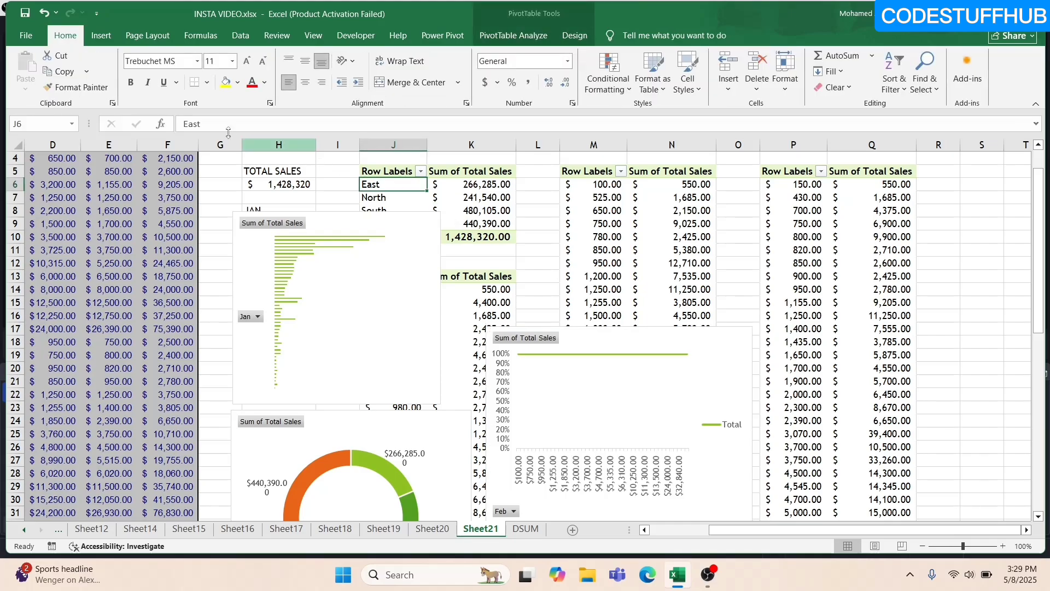
left_click(528, 34)
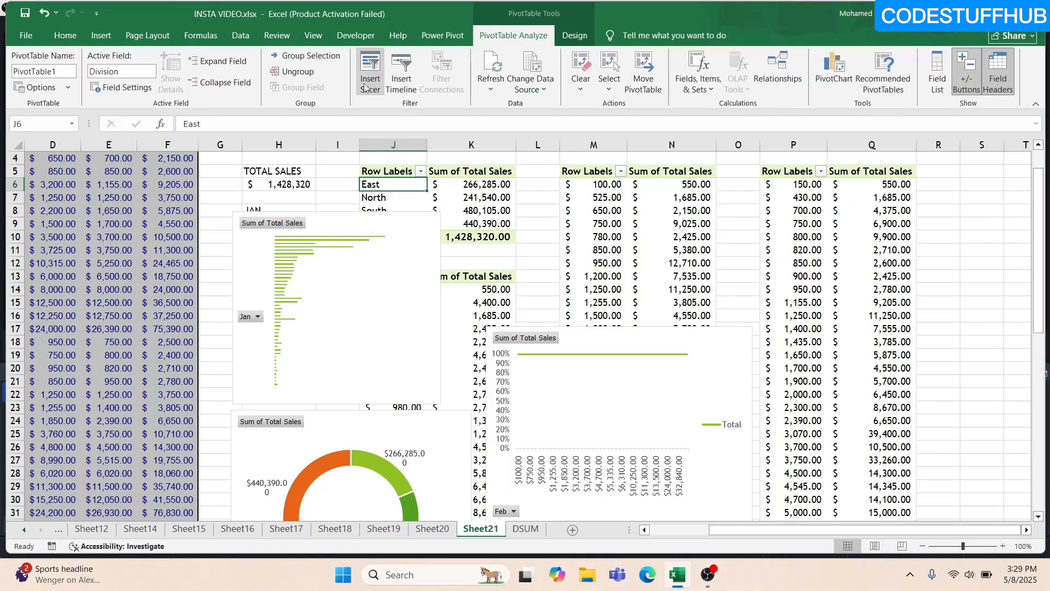
left_click(365, 83)
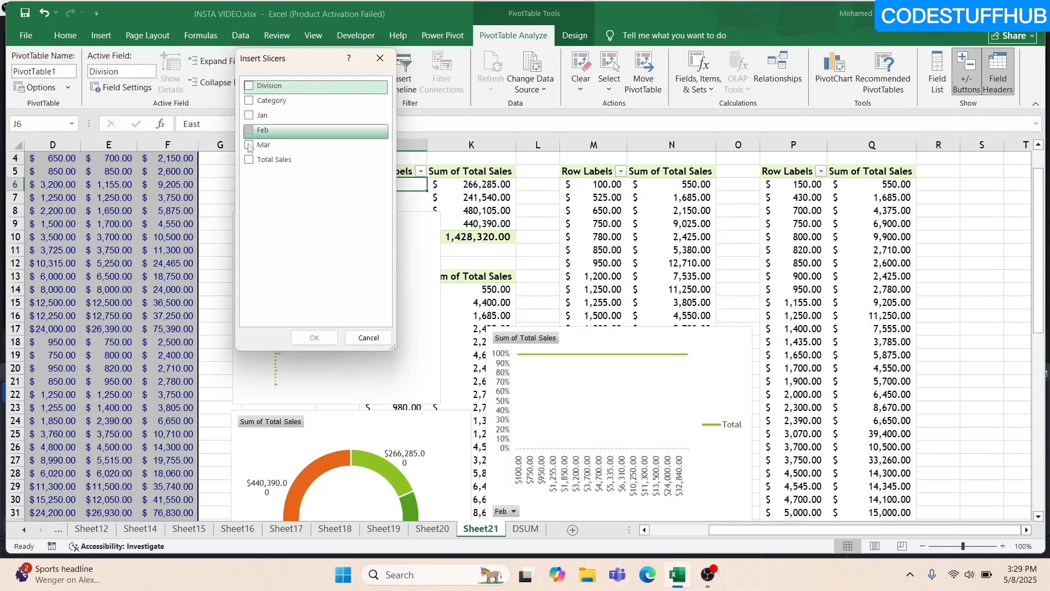
left_click(250, 87)
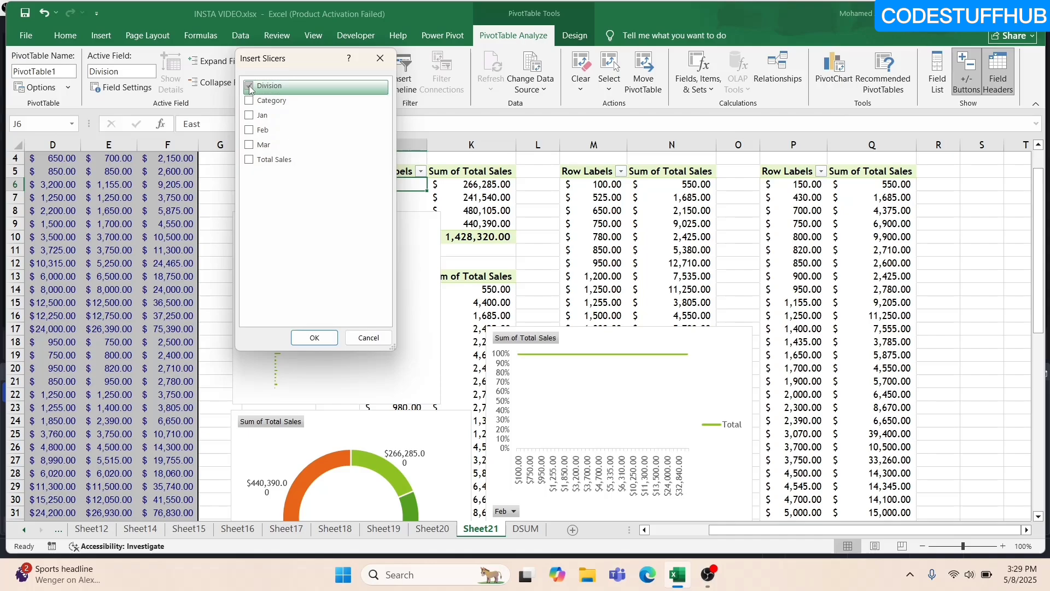
left_click(314, 337)
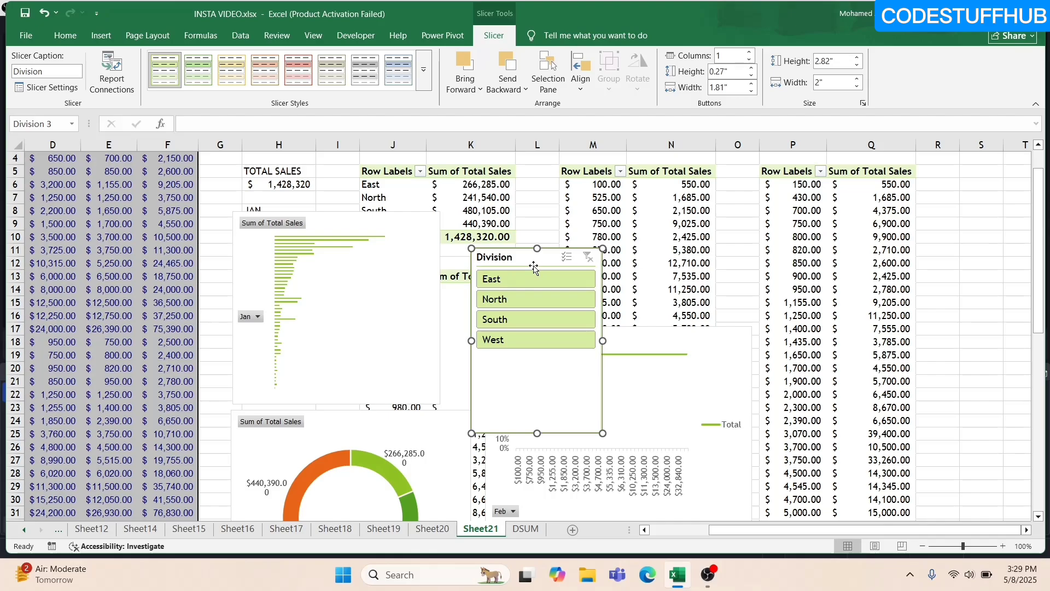
- Set the Division slicer to 2 columns, shrink it to about 1.07" by 1.98", and move it above the line chart
left_click(749, 52)
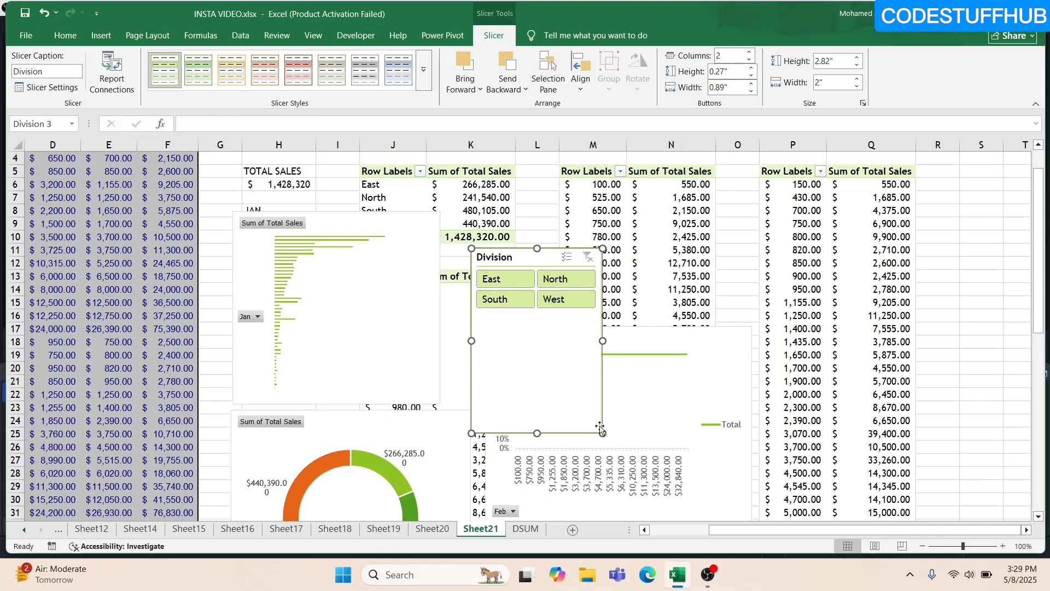
left_click_drag(600, 430, 601, 318)
left_click_drag(546, 258, 546, 206)
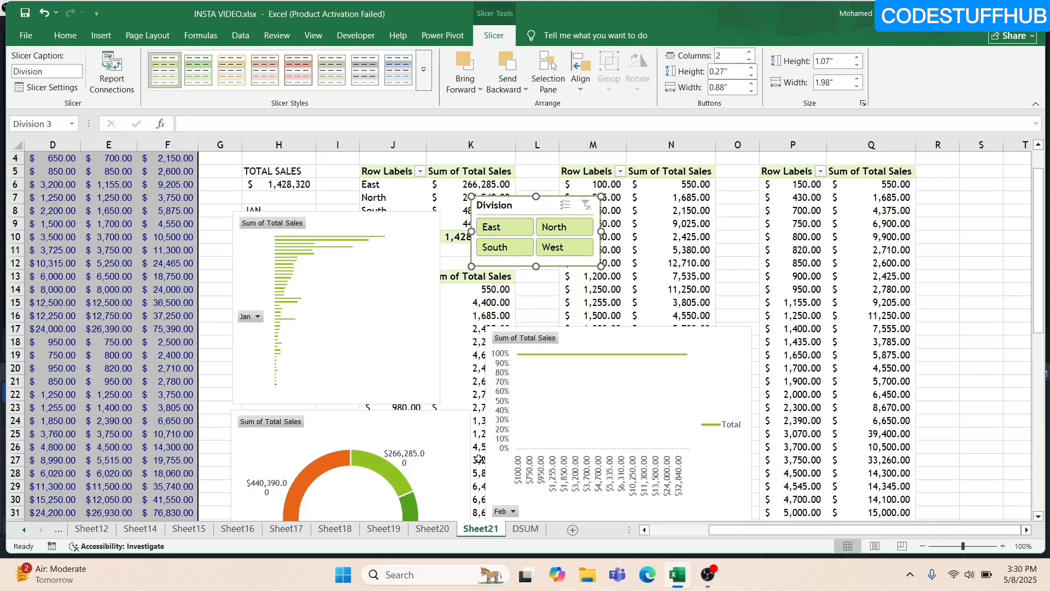
- Add a new worksheet and draw a rounded rectangle on it covering about B2 to E6
left_click(571, 531)
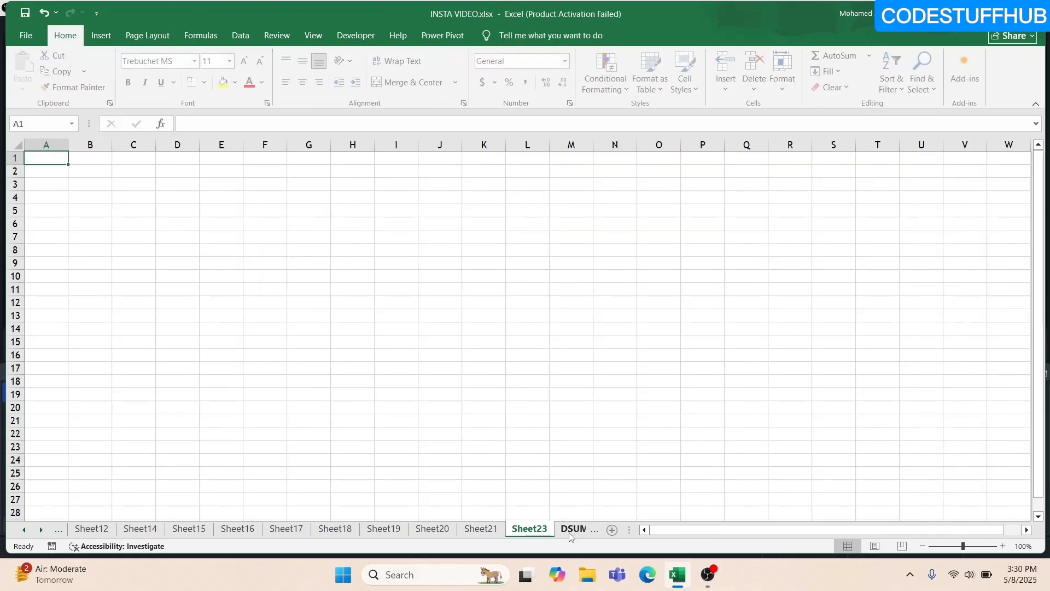
left_click(74, 171)
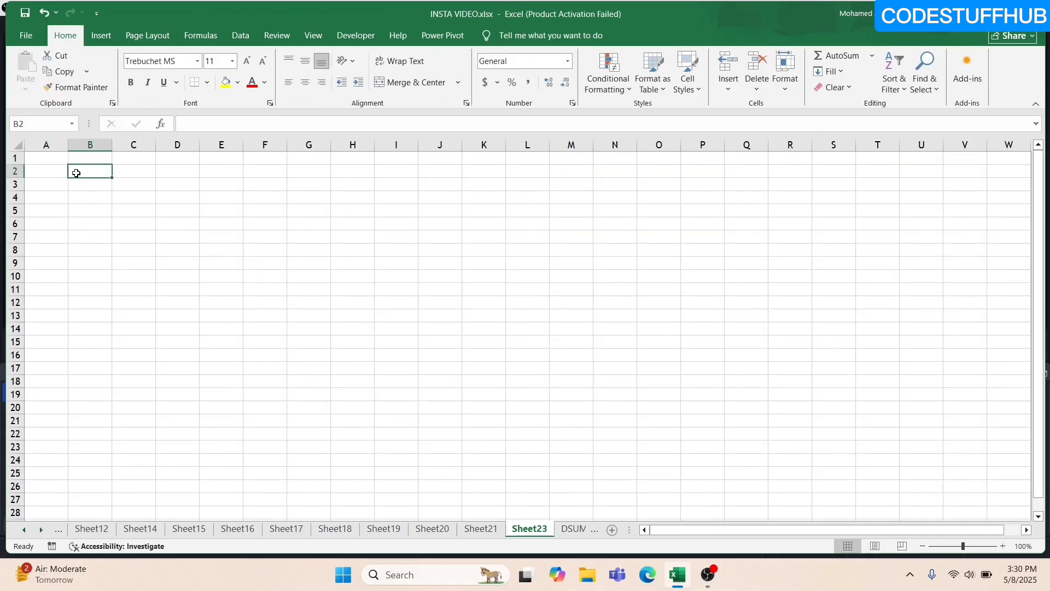
left_click(102, 35)
left_click(198, 90)
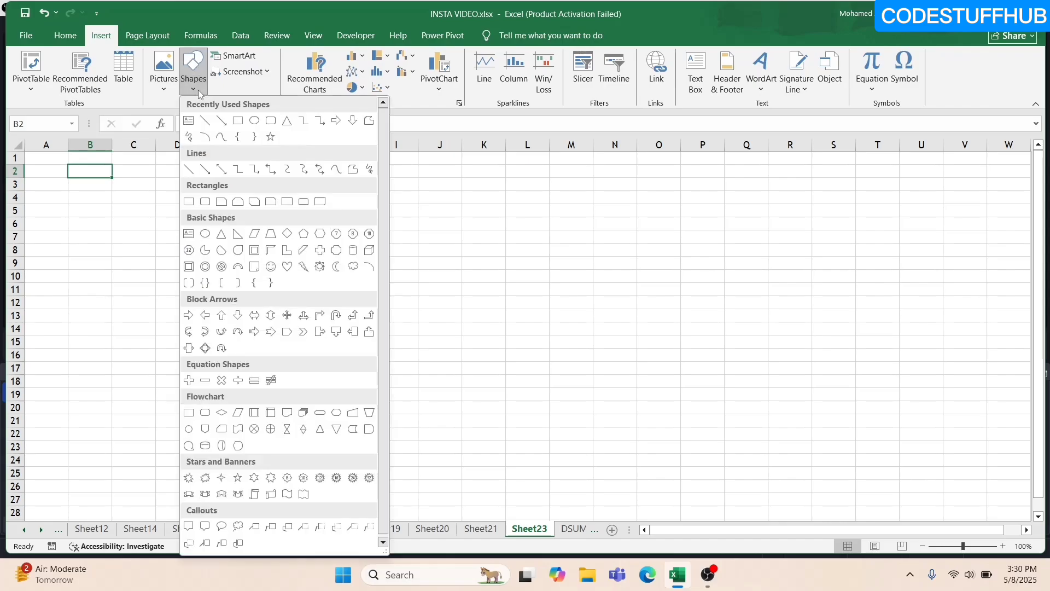
left_click(269, 122)
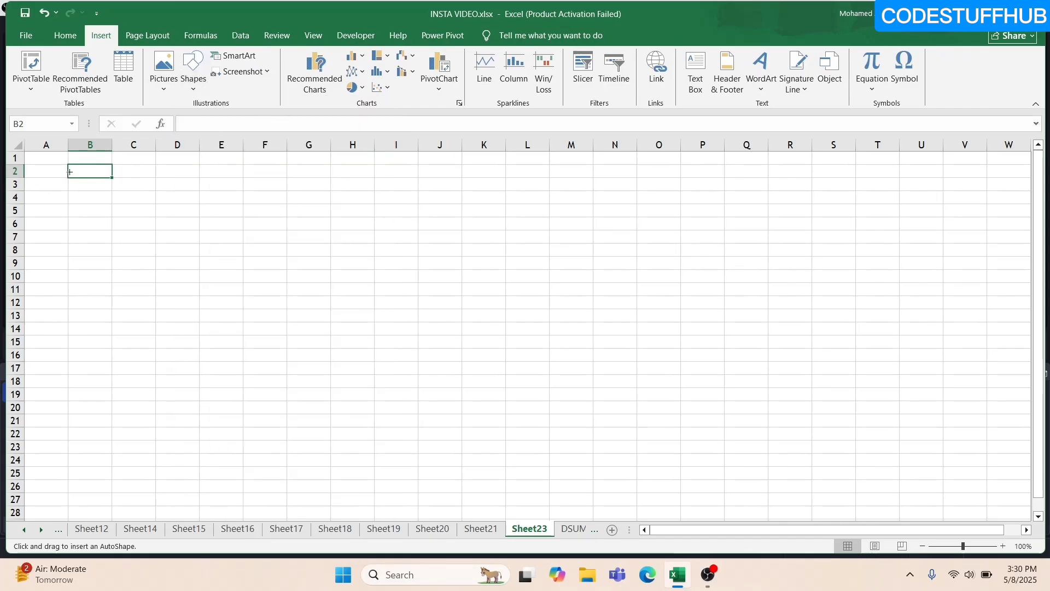
left_click_drag(69, 168, 208, 227)
left_click(259, 178)
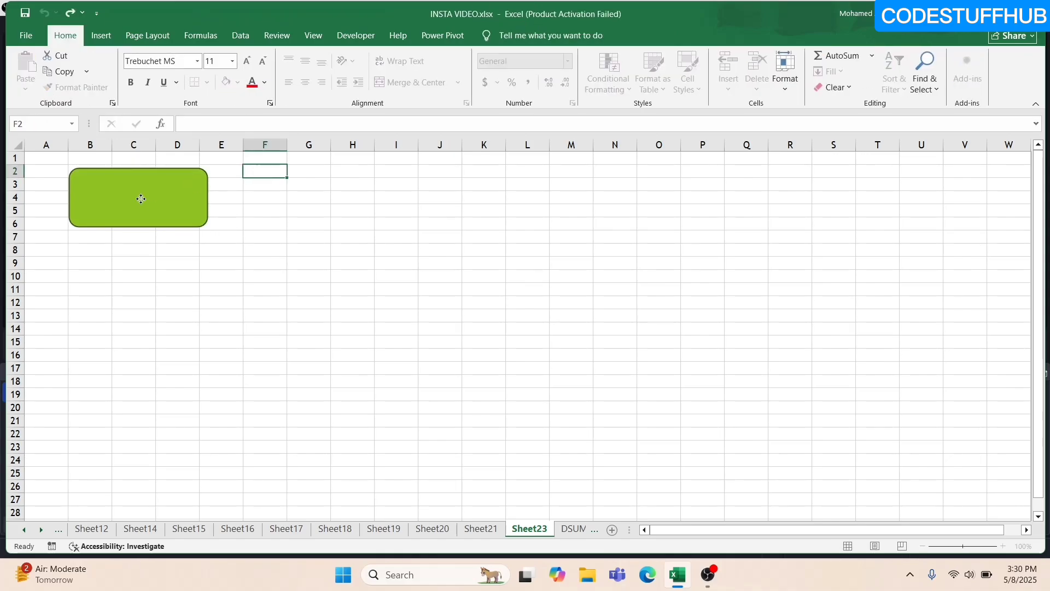
- Duplicate the green rounded rectangle three times to form a row of four equal cards across row 2
left_click(140, 197)
key("ctrl+c")
left_click(250, 179)
key("ctrl+v")
left_click(430, 171)
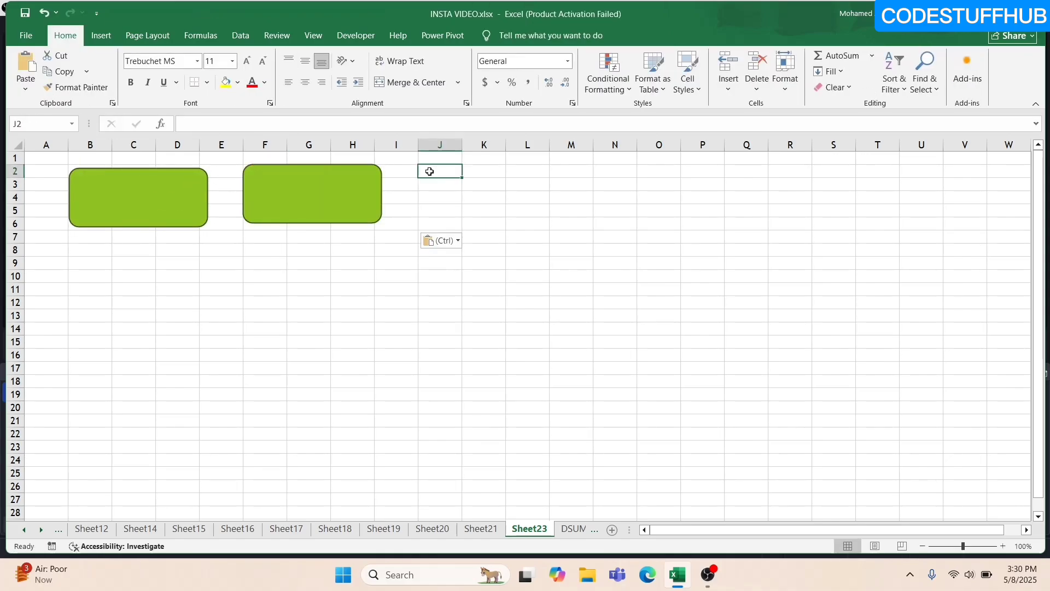
key("ctrl+v")
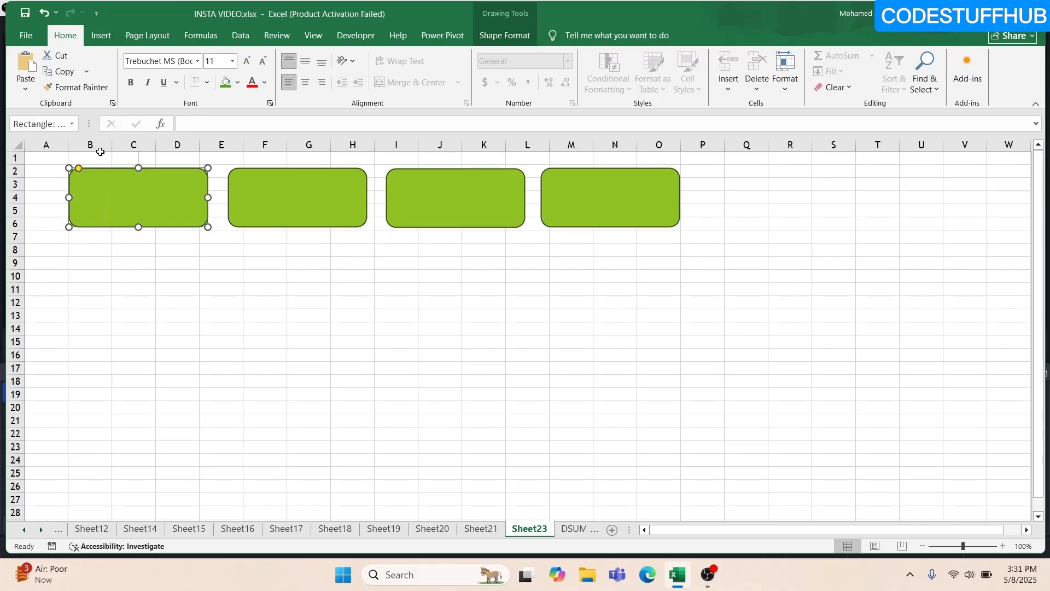
- Draw a text box in the upper part of the first card, spanning nearly the card's full width
left_click(100, 36)
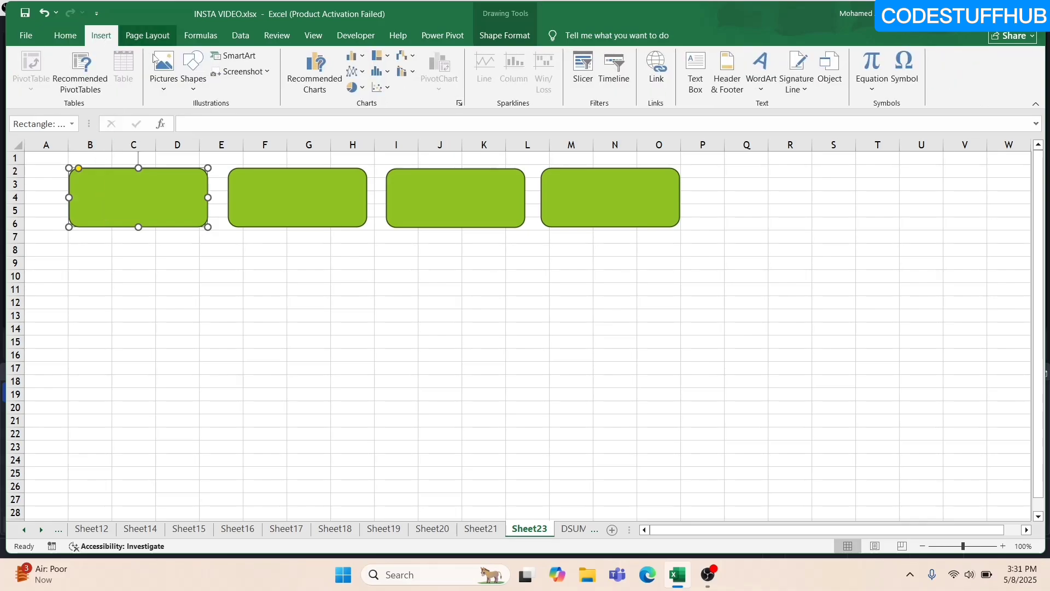
left_click(190, 77)
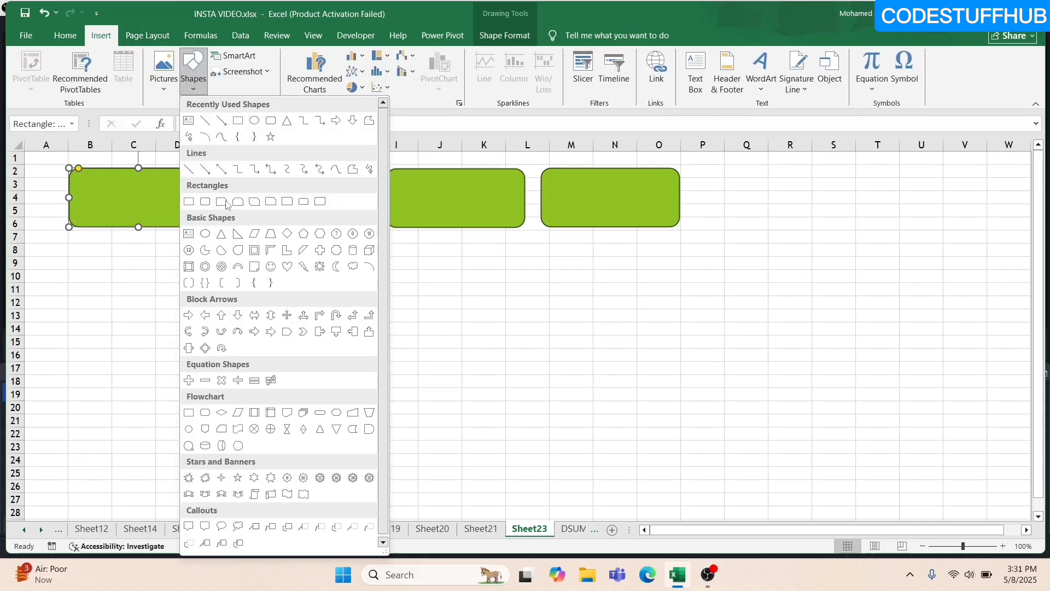
left_click(189, 234)
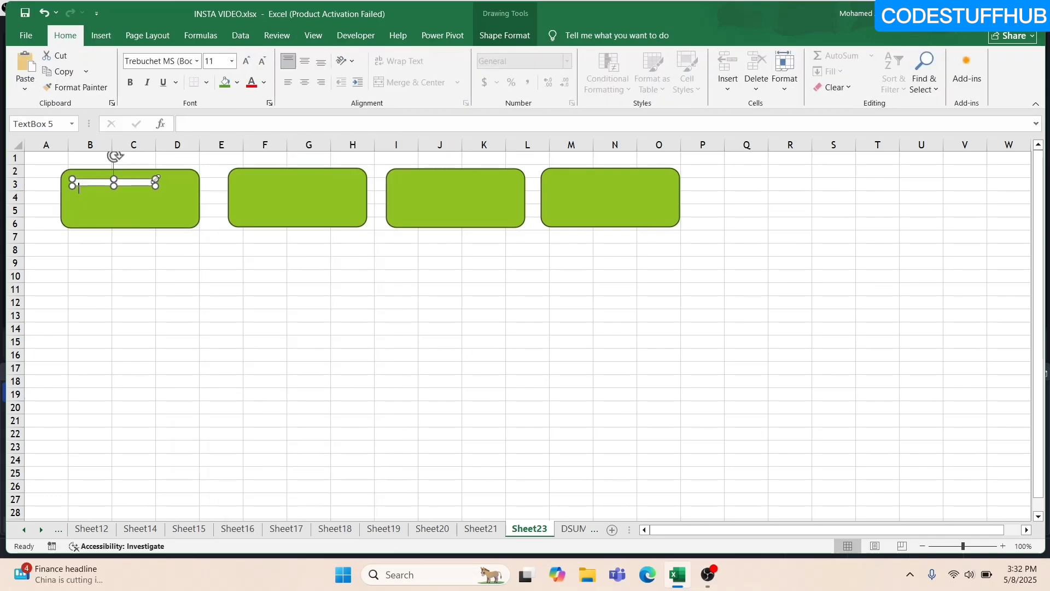
left_click_drag(157, 186, 189, 195)
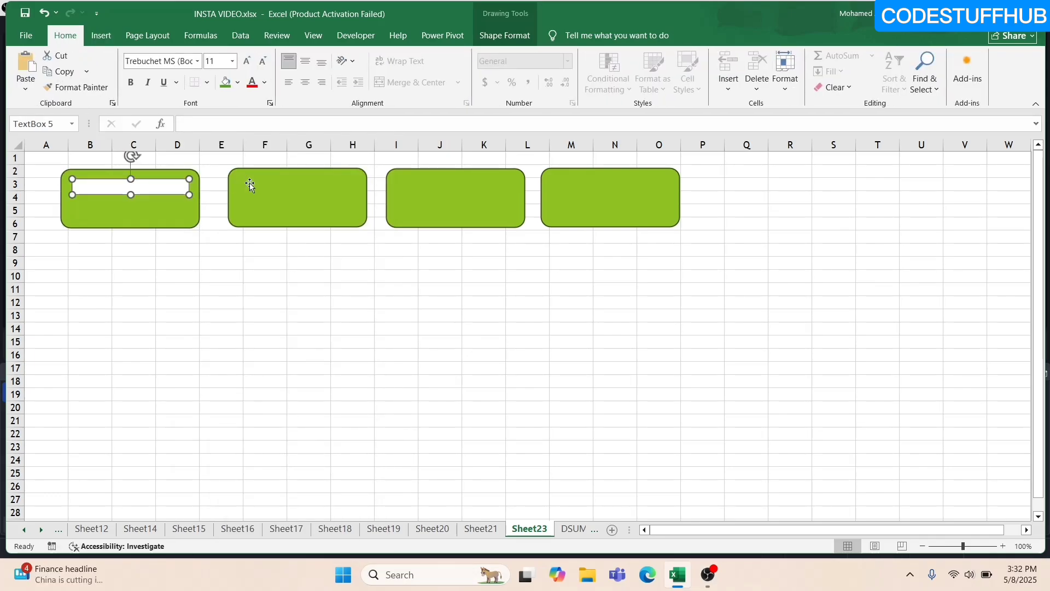
- Paste a copy of the text box into the upper part of each of the other three cards
key("ctrl+v")
left_click_drag(258, 183, 266, 193)
left_click(419, 184)
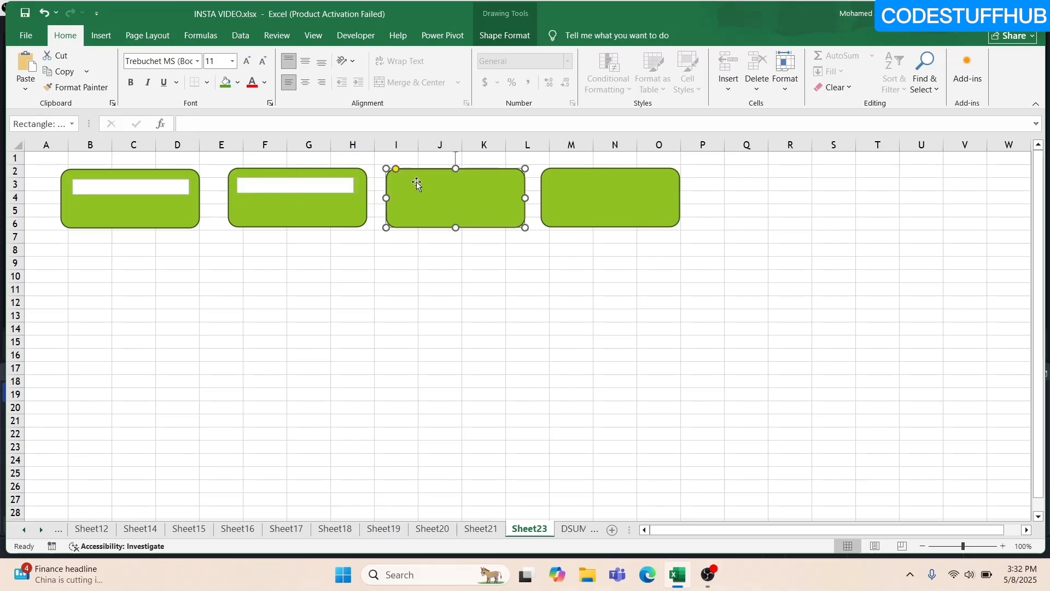
key("ctrl+v")
left_click_drag(420, 182, 432, 192)
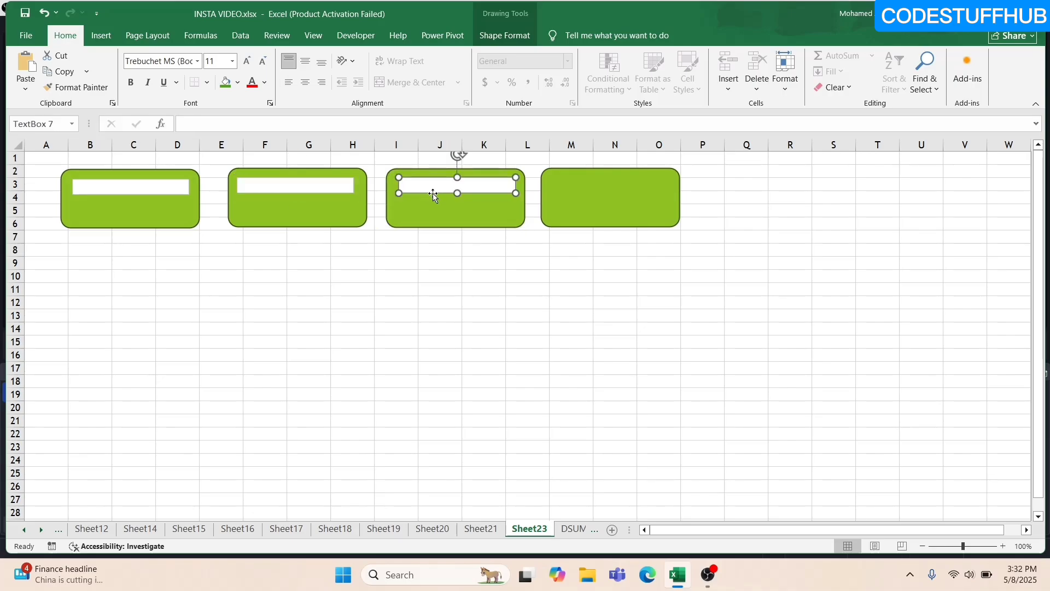
left_click(575, 186)
key("ctrl+v")
left_click_drag(582, 192, 595, 200)
- Label the four cards' text boxes TOTAL SALES, JAN, FEB and MAR
left_click(102, 187)
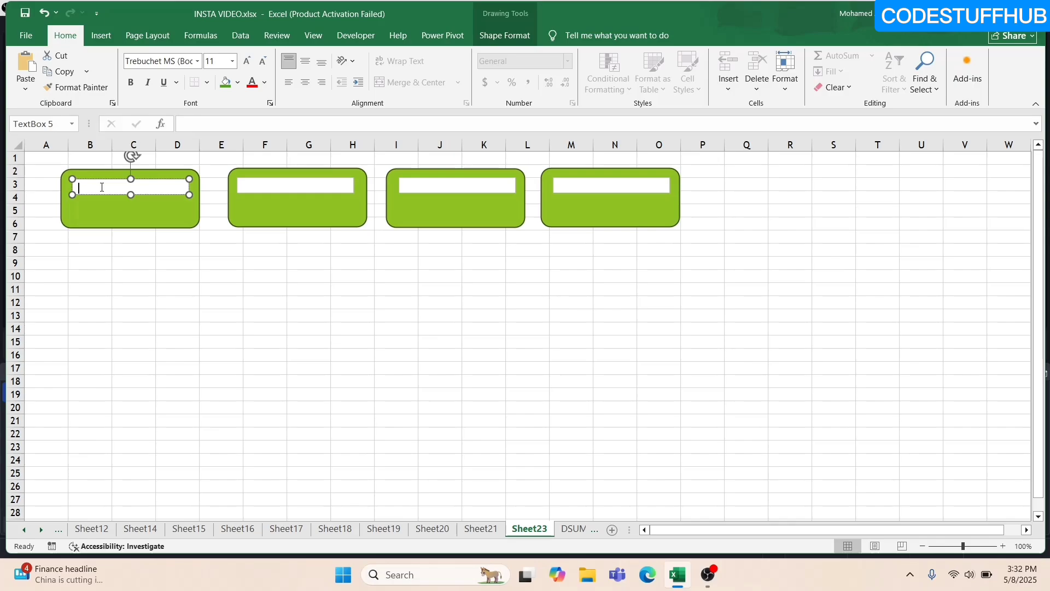
type("TOTAL SALES")
left_click(253, 188)
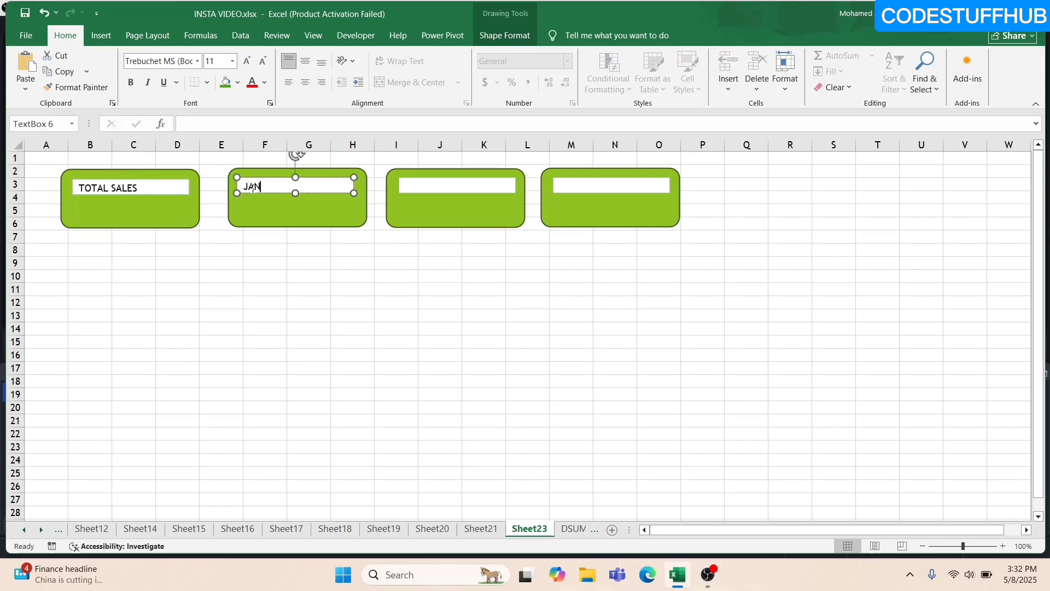
left_click(407, 188)
type("FEB")
left_click(563, 186)
type("MAR")
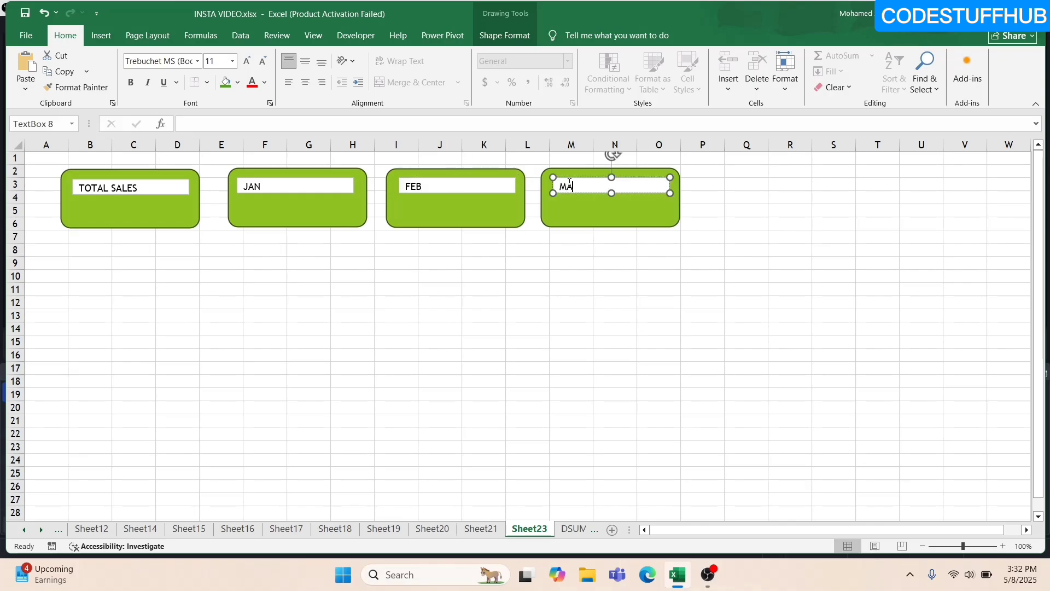
- Draw a second text box below the TOTAL SALES label, spanning nearly the card's full width
left_click(134, 217)
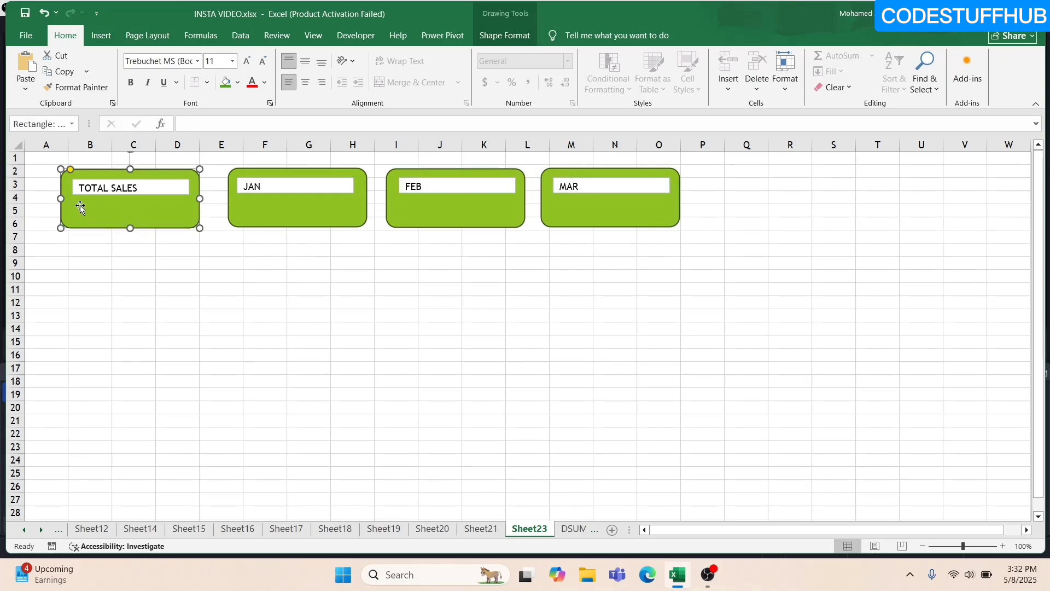
left_click(101, 35)
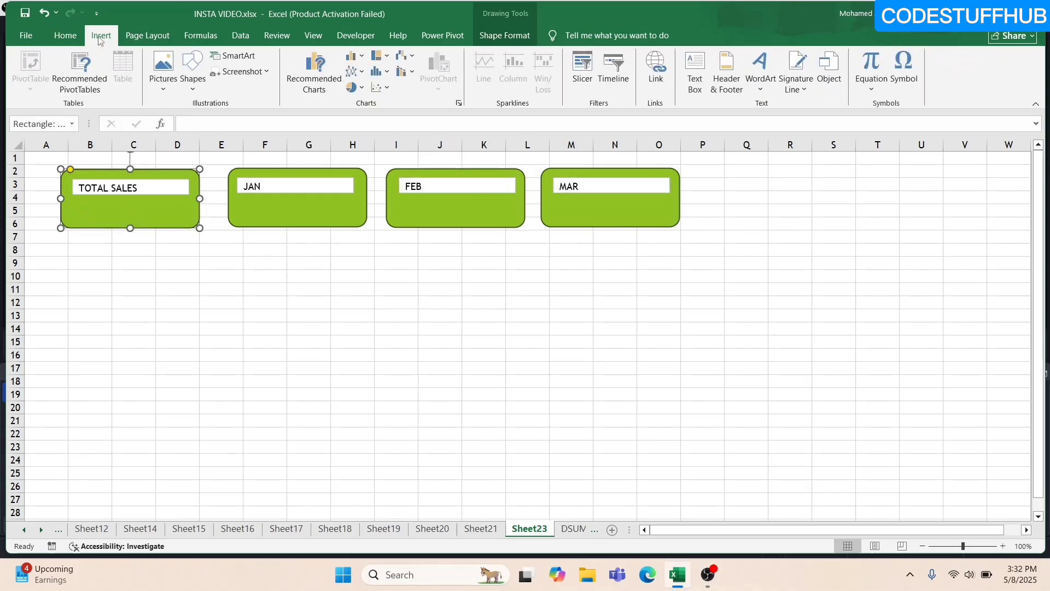
left_click(193, 71)
left_click(186, 202)
left_click_drag(70, 201, 191, 218)
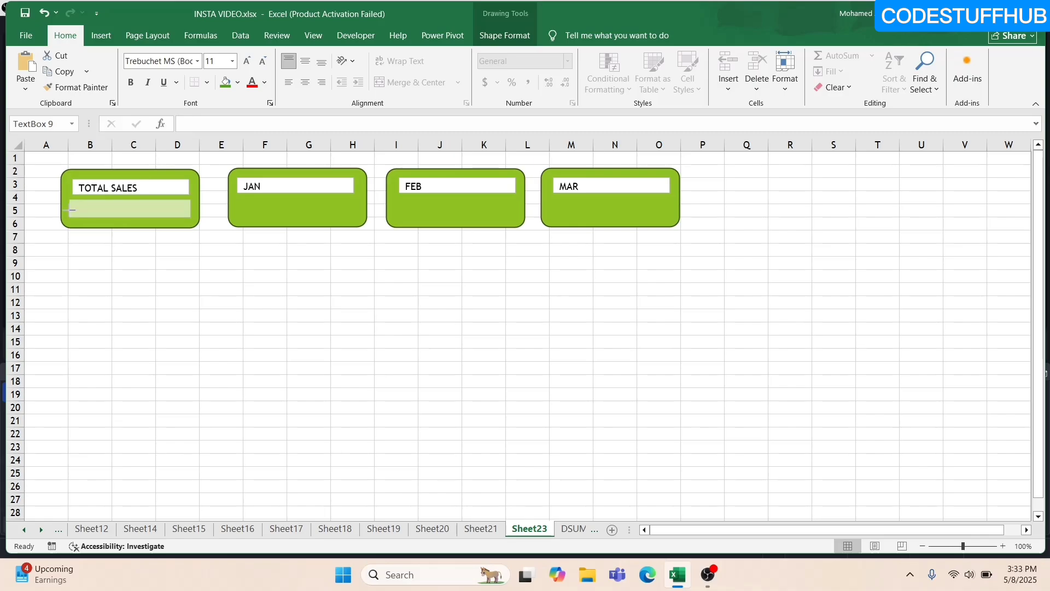
- Paste a copy of the empty value box below the JAN, FEB and MAR labels
left_click(274, 215)
key("ctrl+v")
left_click(430, 218)
key("ctrl+v")
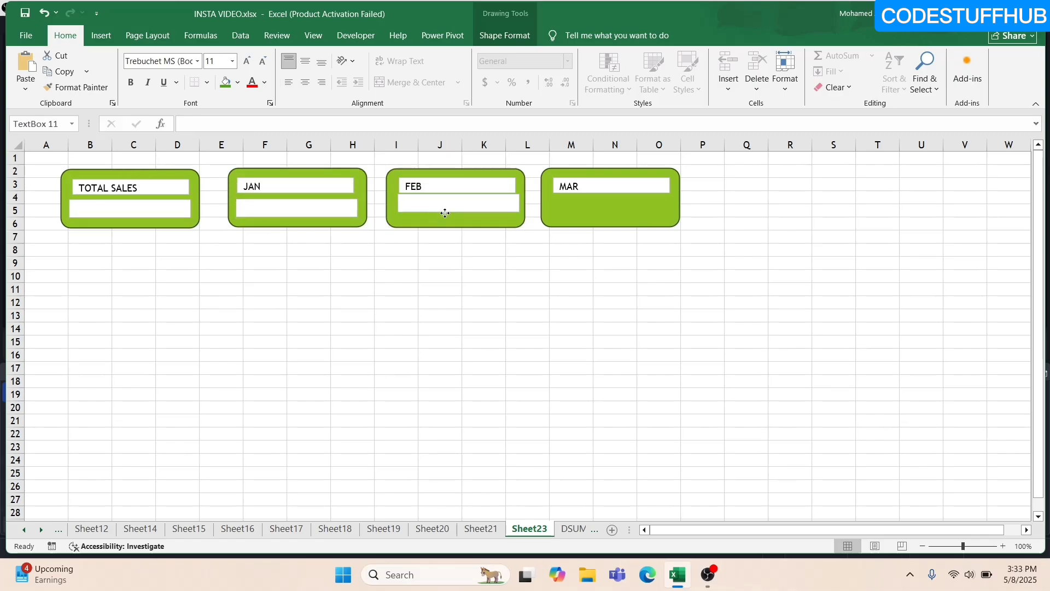
left_click(634, 216)
key("ctrl+v")
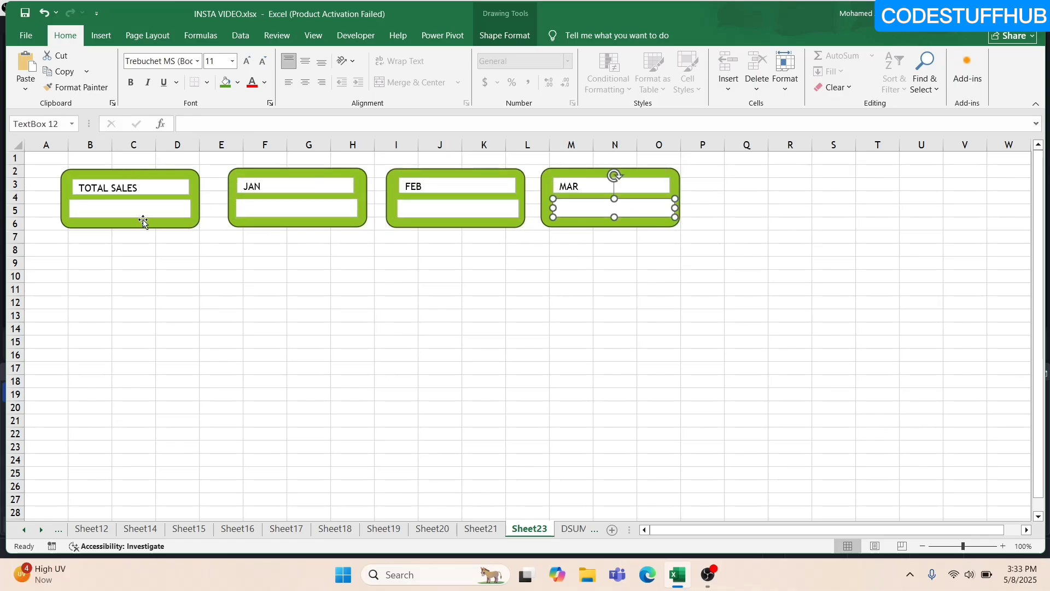
- Link the TOTAL SALES card's value box to cell H6 on Sheet21
left_click(142, 212)
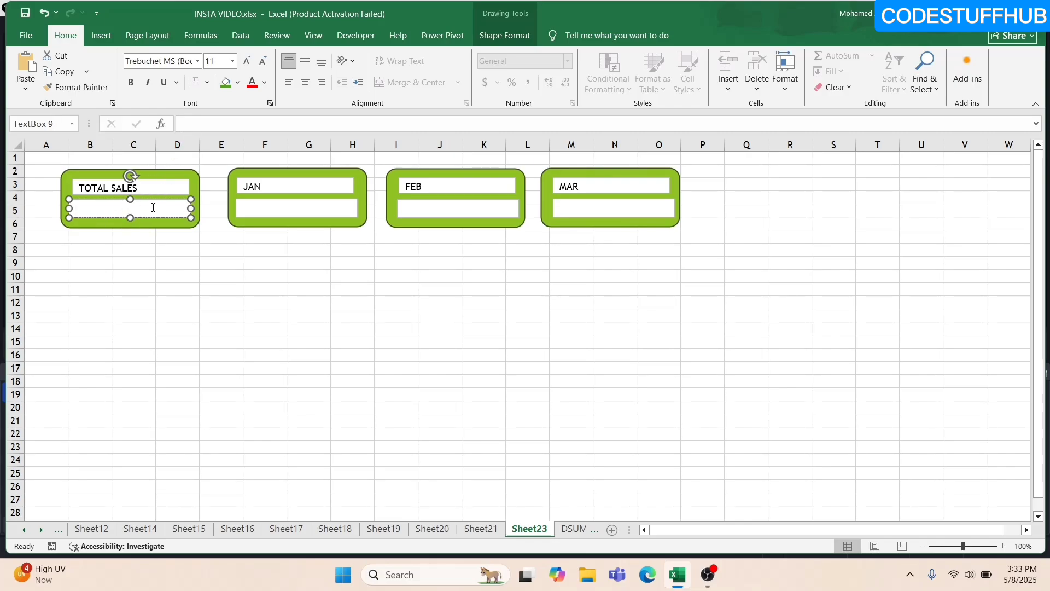
left_click(197, 127)
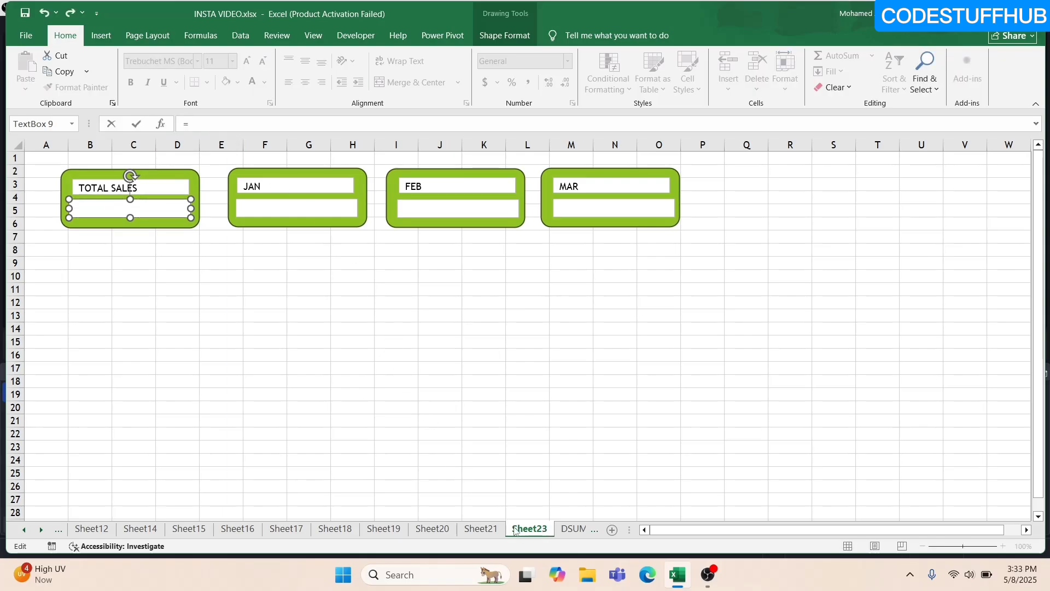
left_click(497, 530)
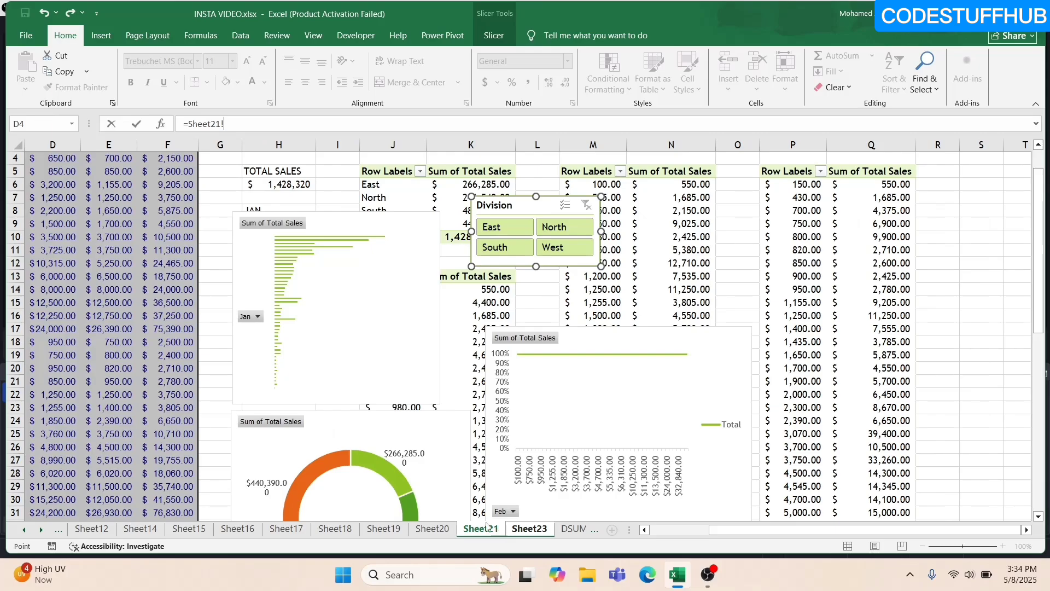
left_click(289, 185)
key("Return")
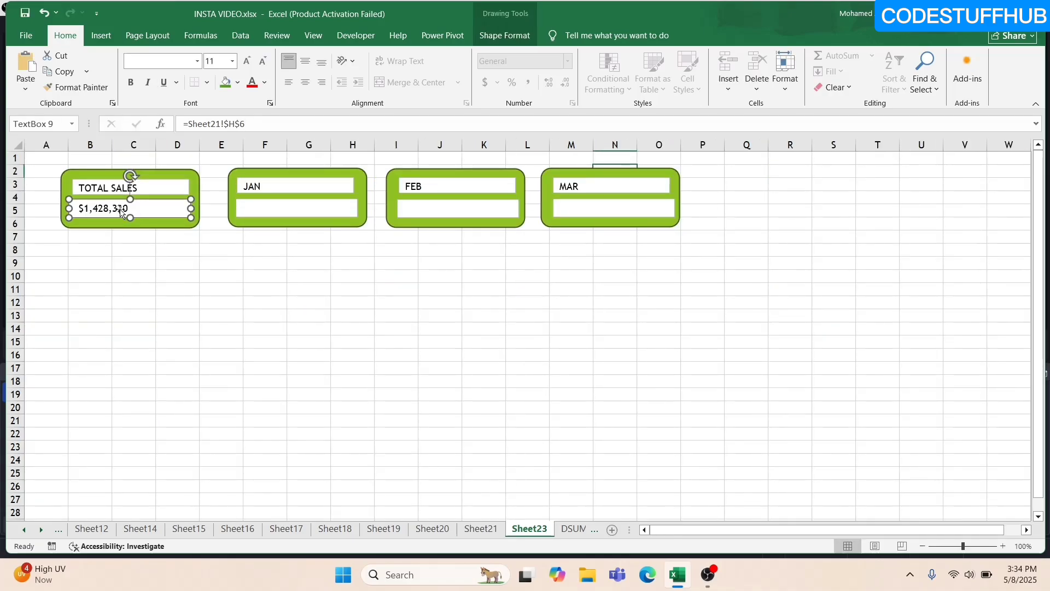
- Set the TOTAL SALES figure to font size 16 and make the JAN, FEB and MAR value boxes slightly taller
left_click(251, 65)
left_click(251, 65)
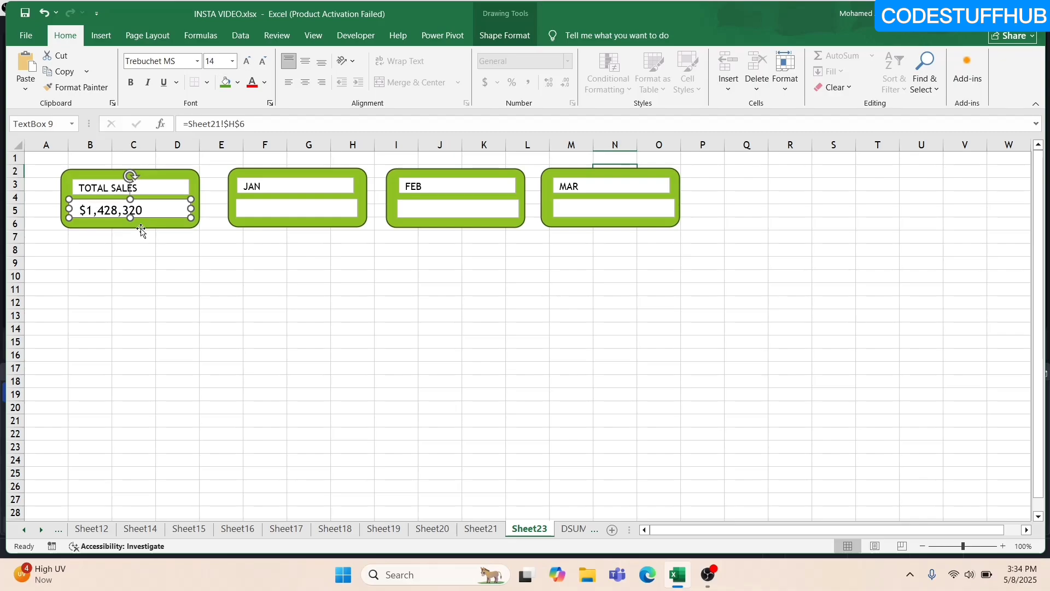
left_click(251, 64)
left_click(288, 215)
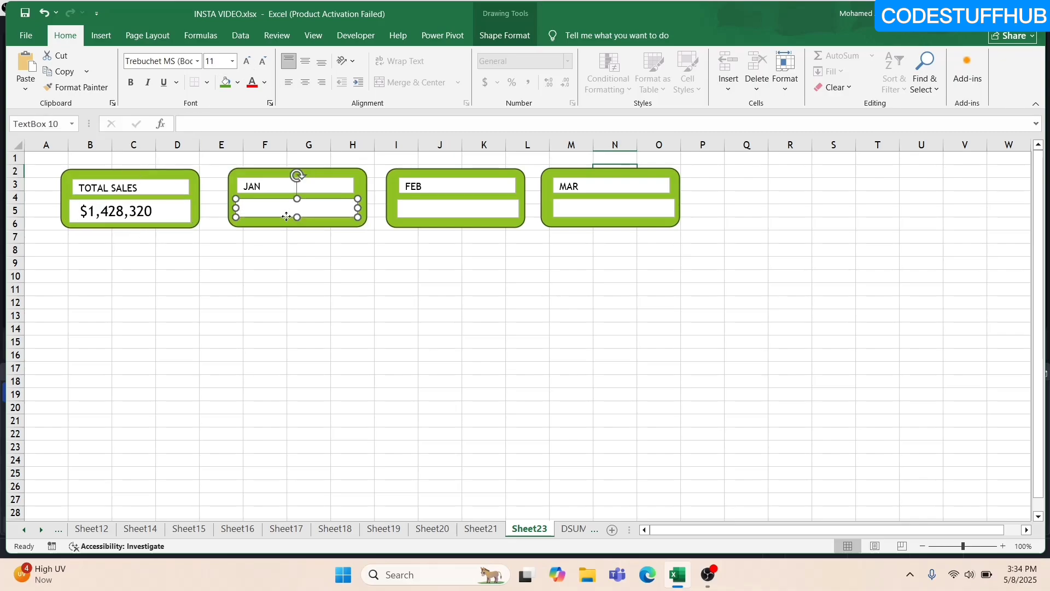
left_click(449, 214)
left_click(612, 213)
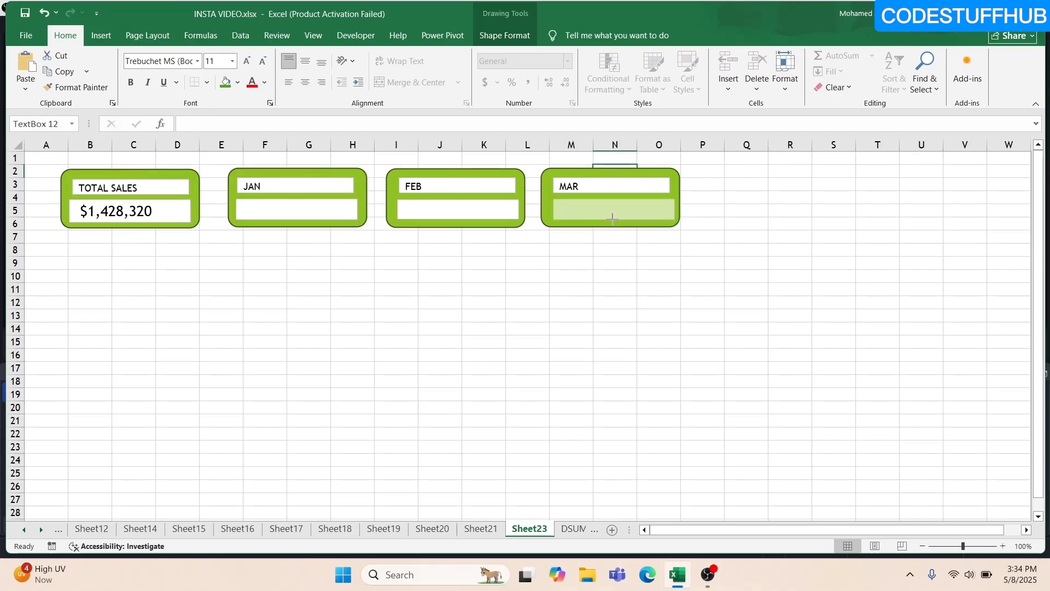
- Move the Jan bar chart on Sheet21 off the monthly figures in column H to about columns N to P
left_click(261, 209)
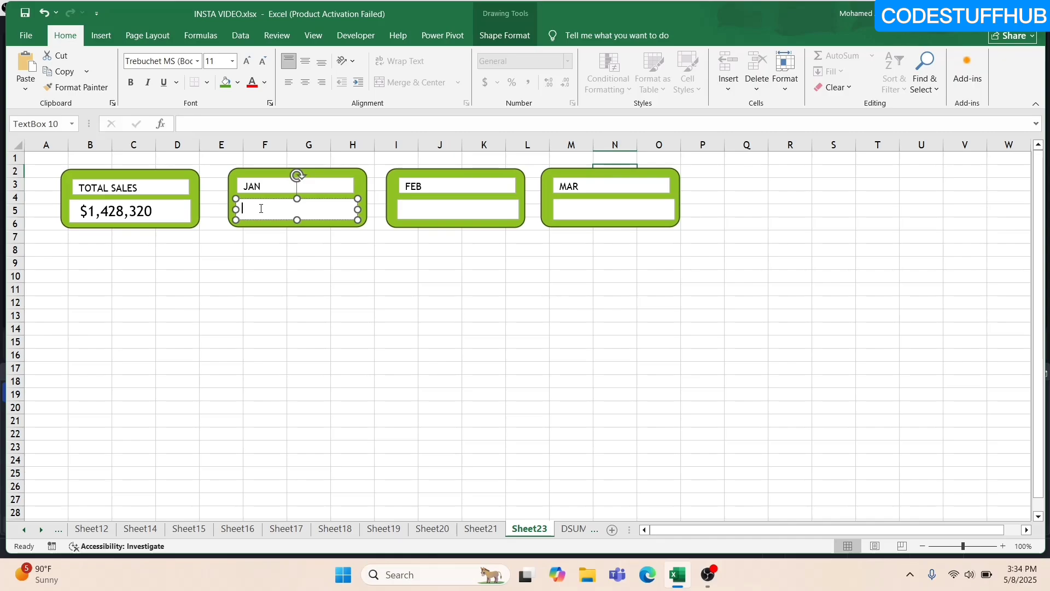
left_click(487, 531)
left_click_drag(351, 374, 339, 386)
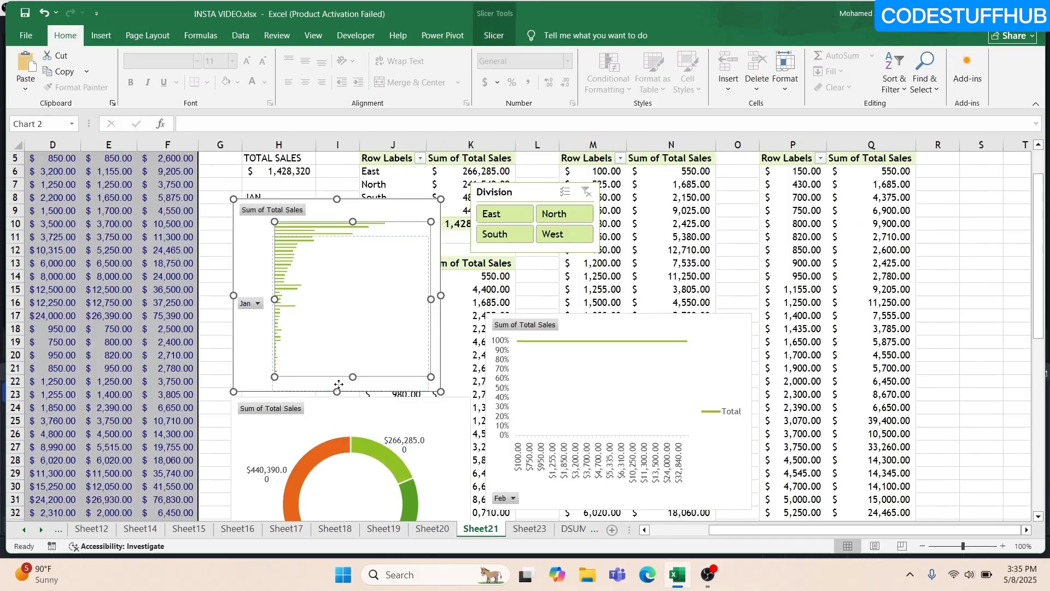
key("ctrl+z")
left_click_drag(357, 203, 735, 201)
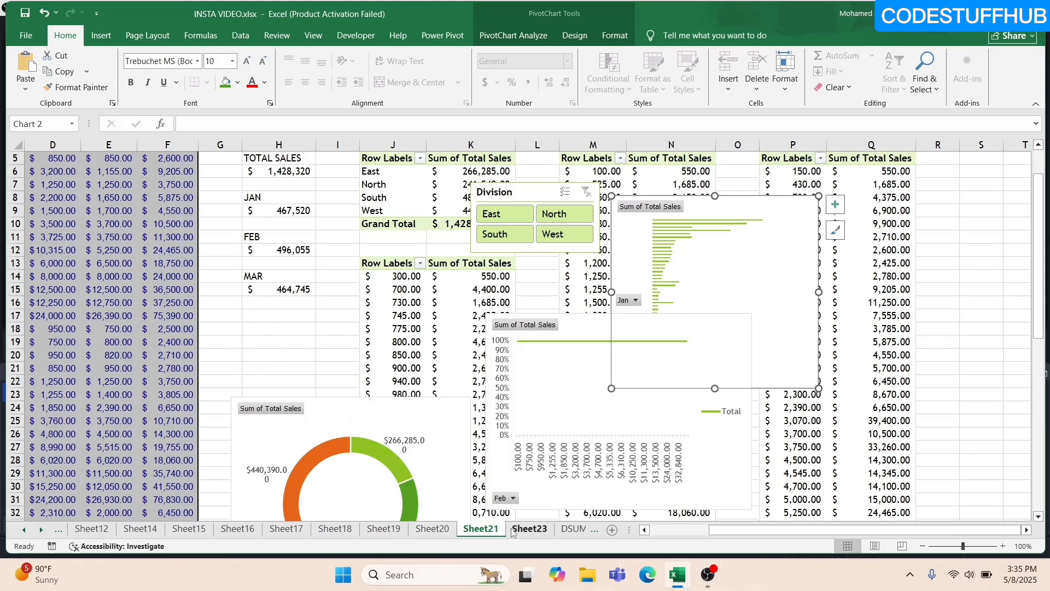
- Link the JAN card's value box to cell H9 on Sheet21
left_click(529, 528)
left_click(195, 123)
type("=")
left_click(481, 528)
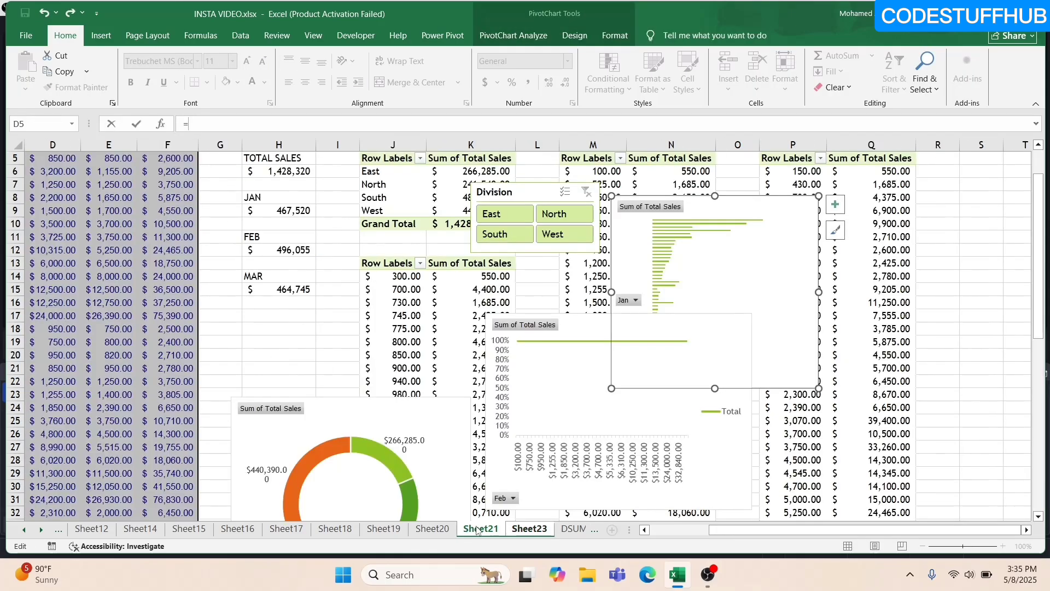
left_click(296, 210)
key("Return")
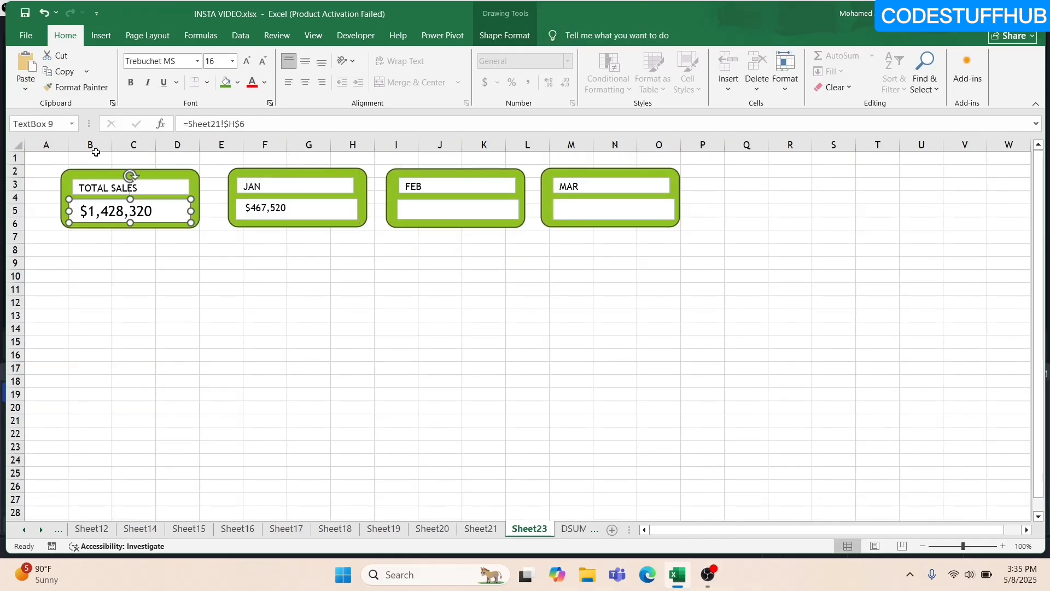
- Link the FEB card's value box to cell H12 on Sheet21
left_click(423, 208)
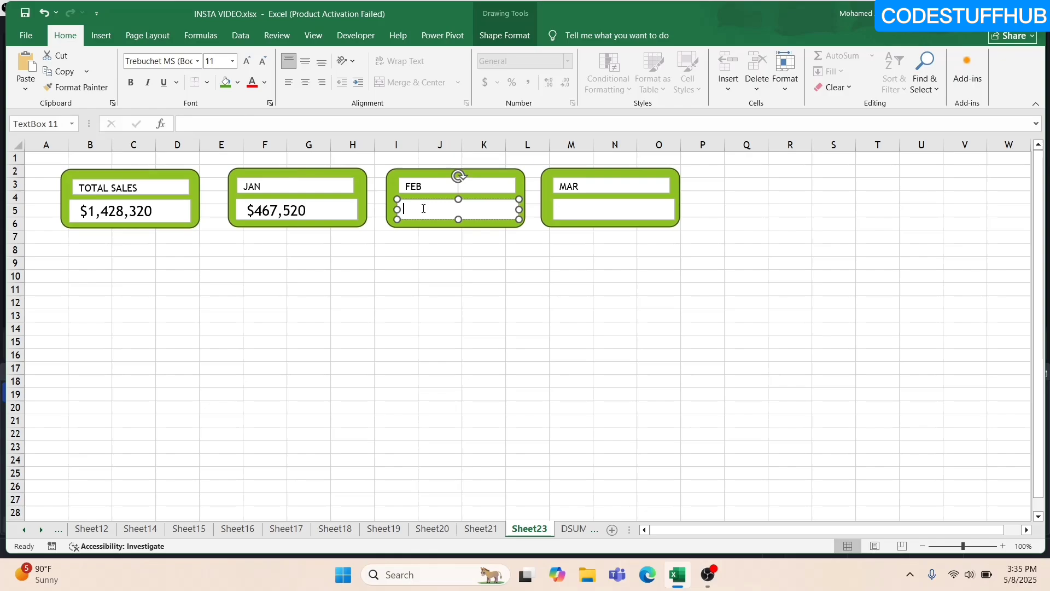
left_click(236, 124)
type("=")
left_click(480, 528)
left_click(295, 251)
key("Return")
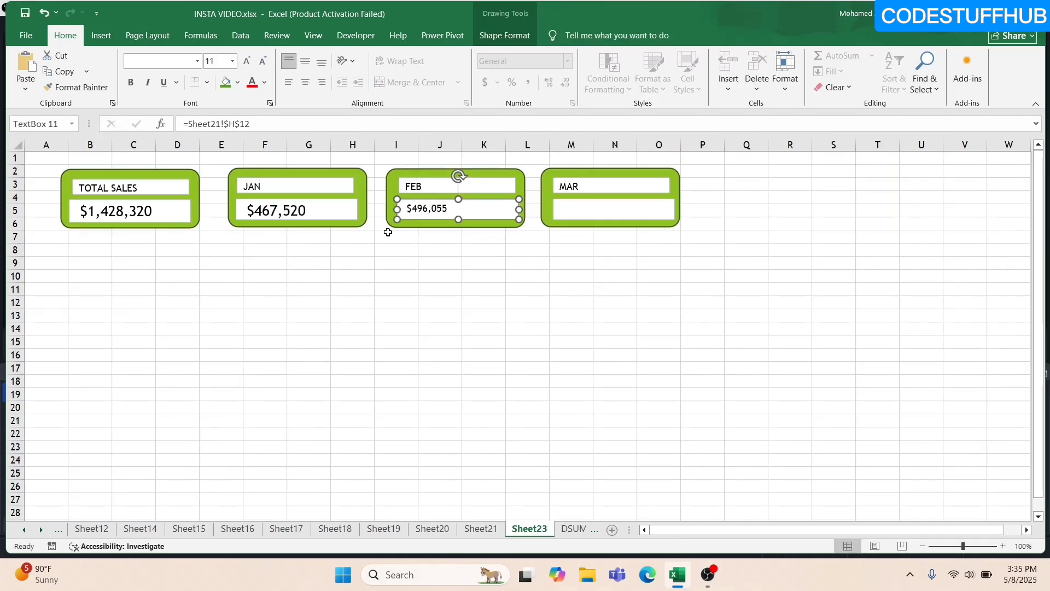
- Copy the formatting of the JAN figure to the FEB figure with Format Painter
left_click(296, 212)
left_click(474, 211)
left_click(319, 208)
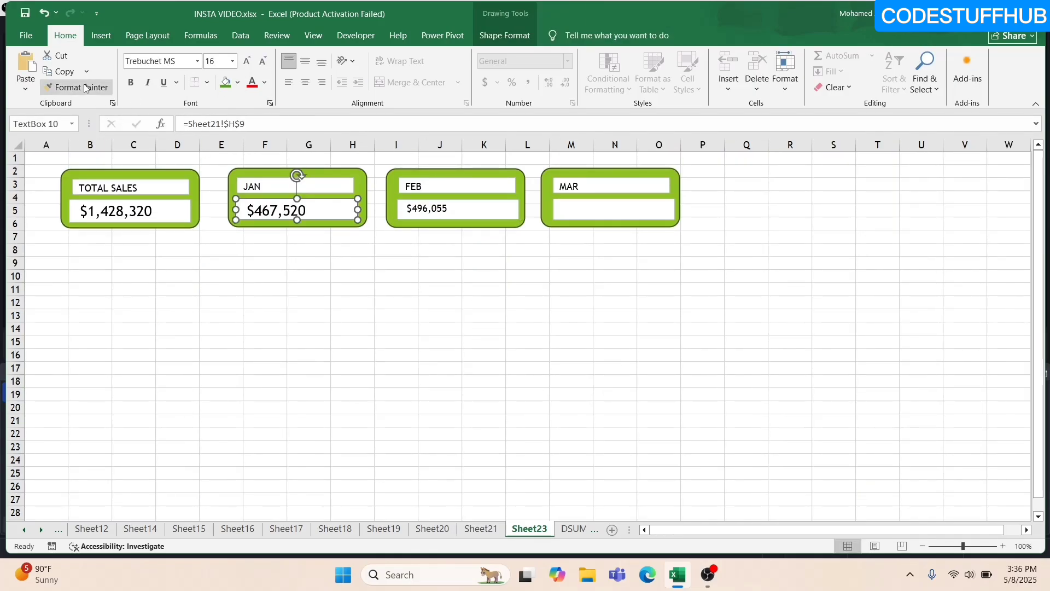
left_click(82, 88)
left_click(454, 207)
- Link the MAR card's value box to cell H15 on Sheet21
left_click(607, 210)
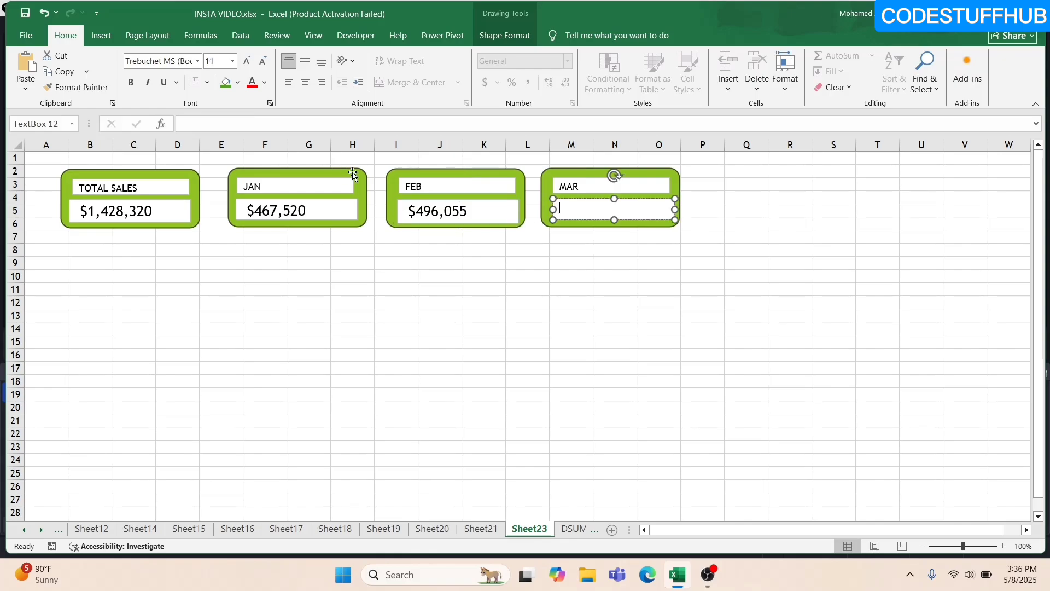
left_click(295, 122)
type("=")
left_click(481, 528)
left_click(284, 294)
key("Return")
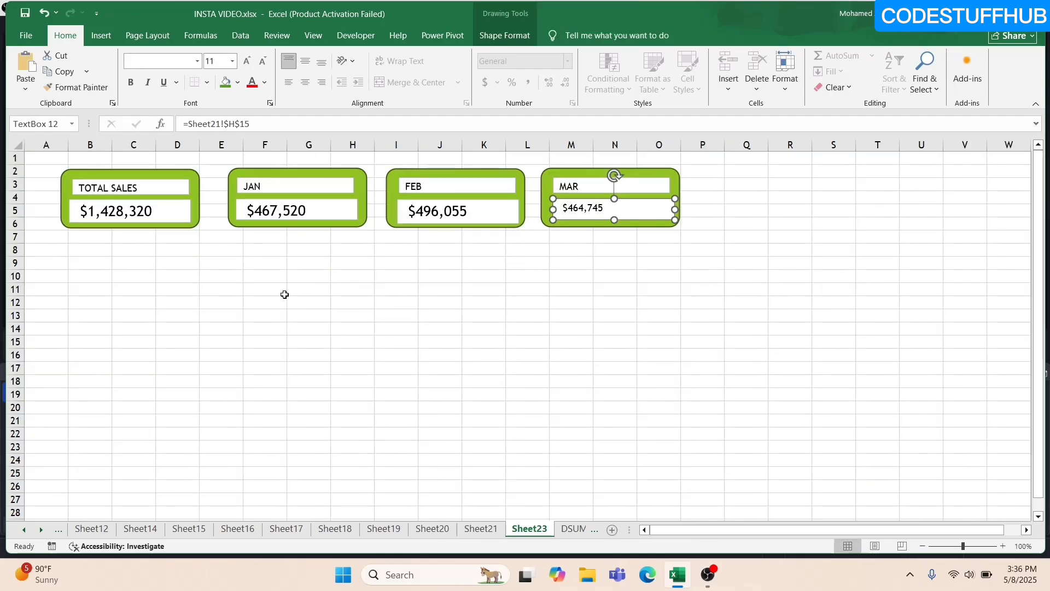
- Copy the formatting of the FEB figure to the MAR figure with Format Painter
left_click(487, 219)
left_click(82, 88)
left_click(555, 216)
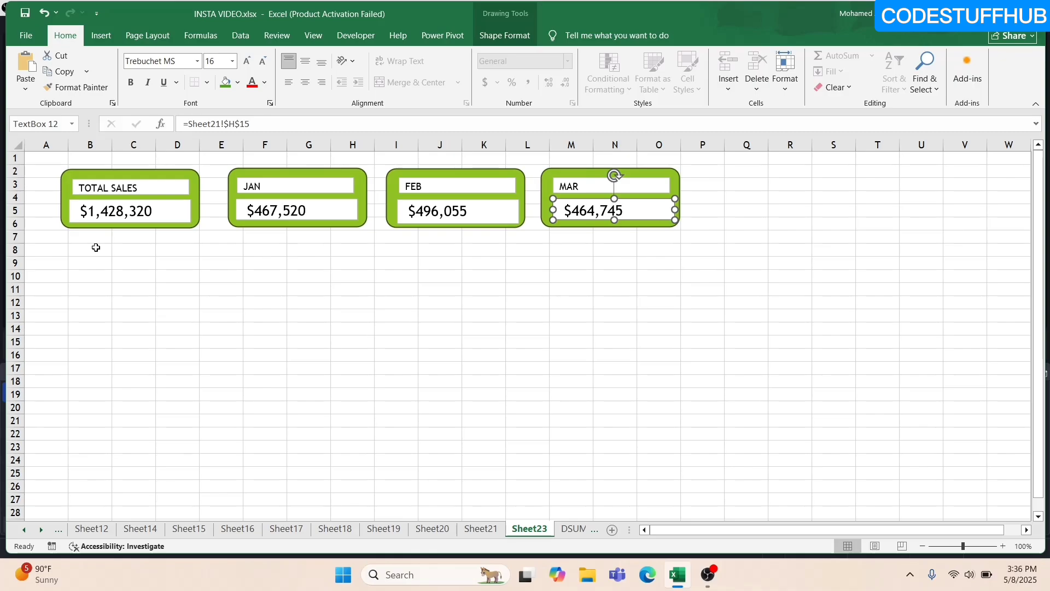
- Copy the Division slicer from Sheet21 to Sheet23 and place it beside the MAR card
left_click(481, 528)
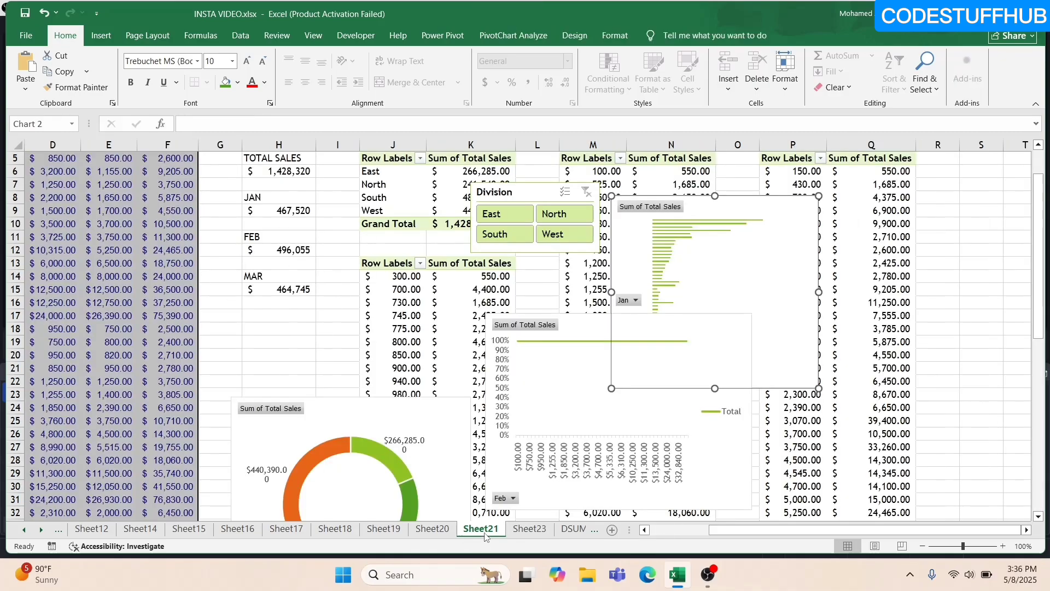
left_click(530, 195)
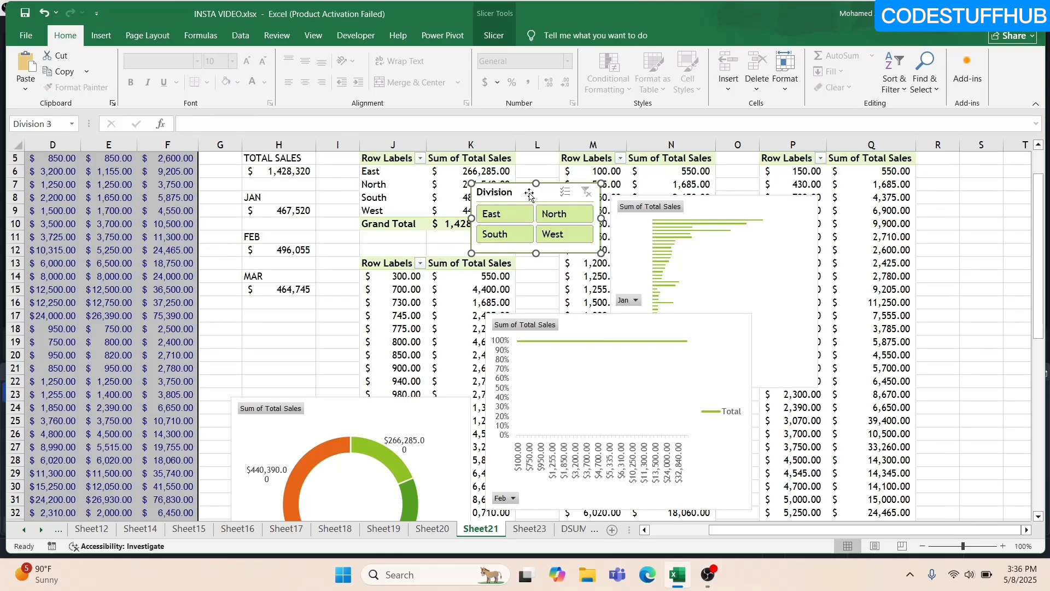
key("ctrl+c")
left_click(529, 529)
key("ctrl+v")
left_click(629, 266)
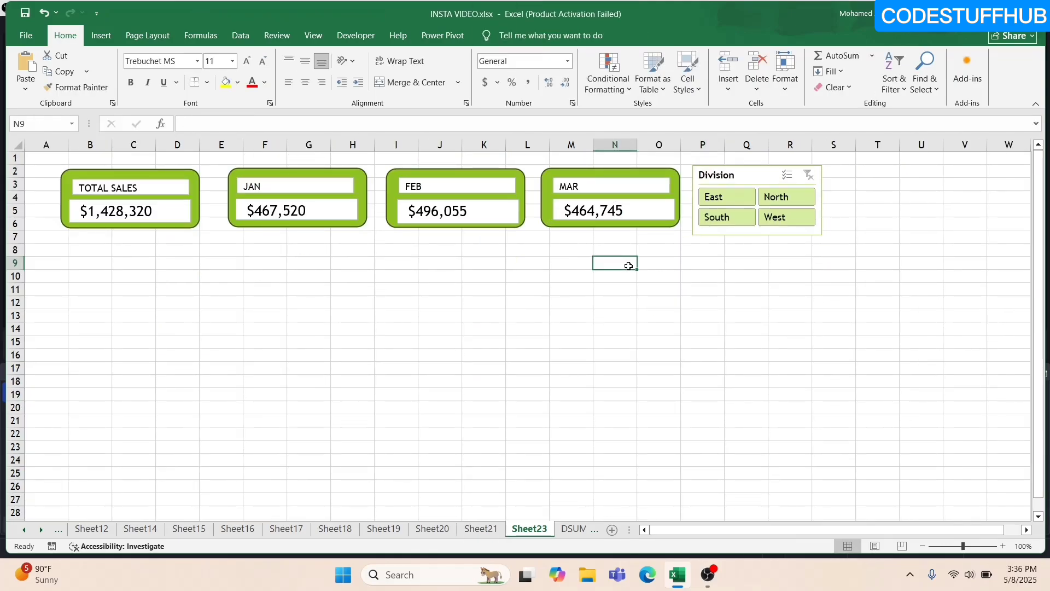
- Copy the doughnut chart from Sheet21 to Sheet23, place it below the TOTAL SALES card and narrow it slightly
left_click(101, 254)
left_click(492, 528)
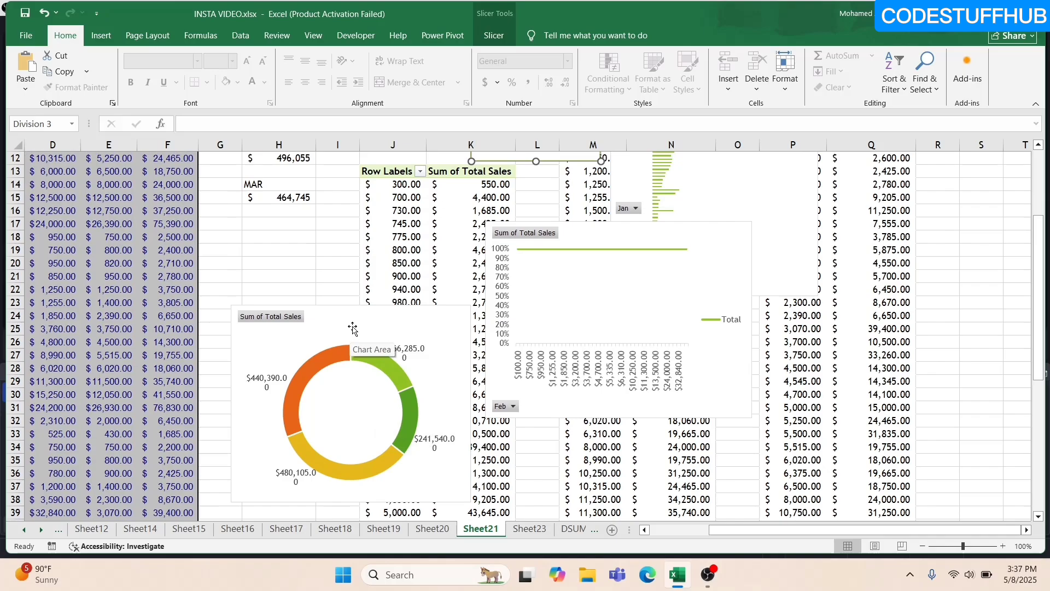
left_click(352, 328)
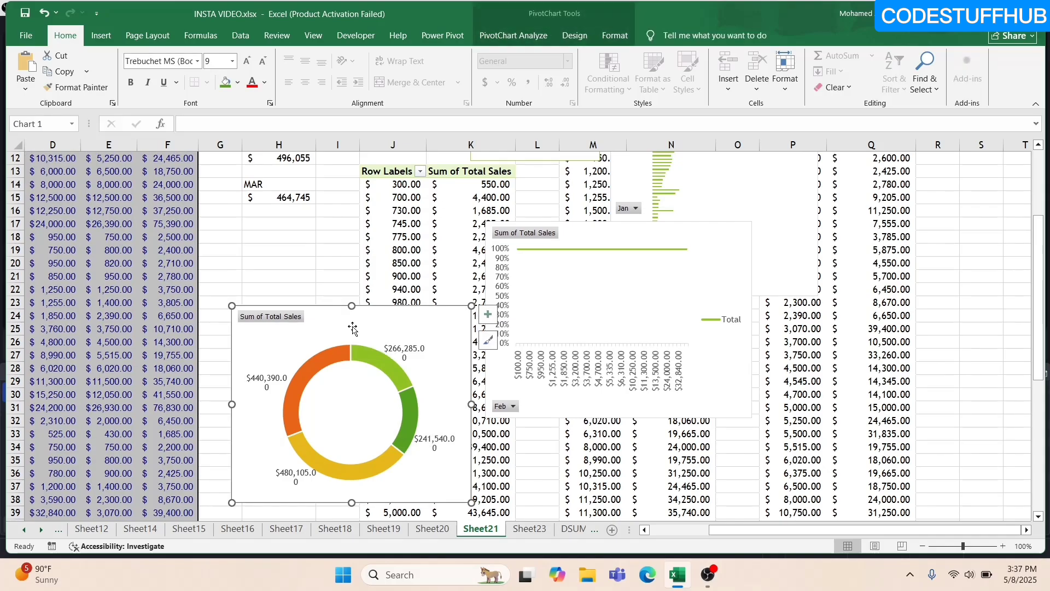
key("ctrl+c")
left_click(530, 529)
key("ctrl+v")
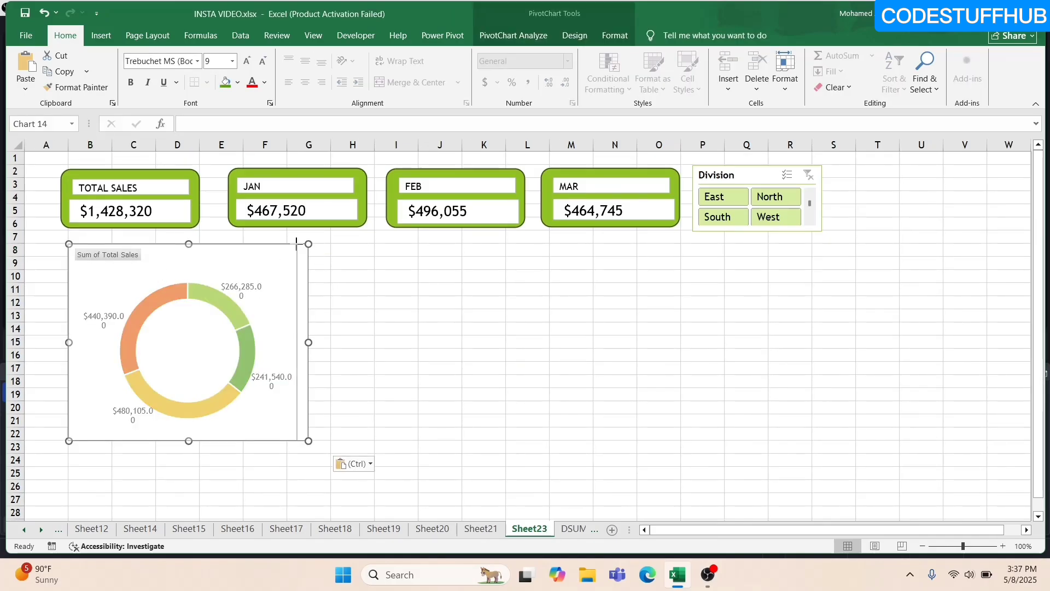
left_click(335, 259)
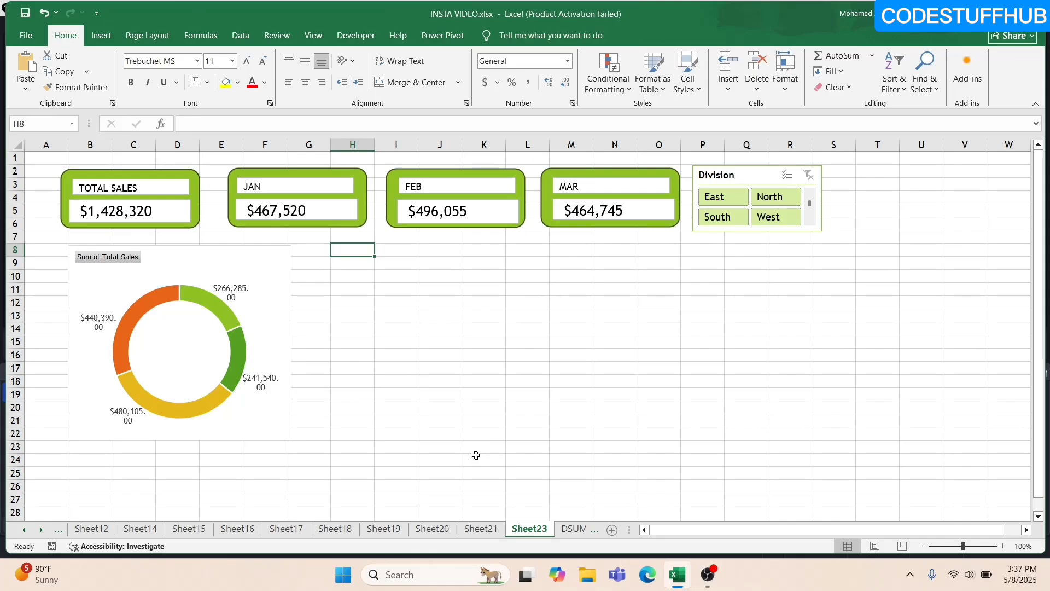
- Copy the Jan bar chart from Sheet21 to Sheet23 and fit it beside the doughnut chart
left_click(480, 529)
scroll(601, 362, "up", 3)
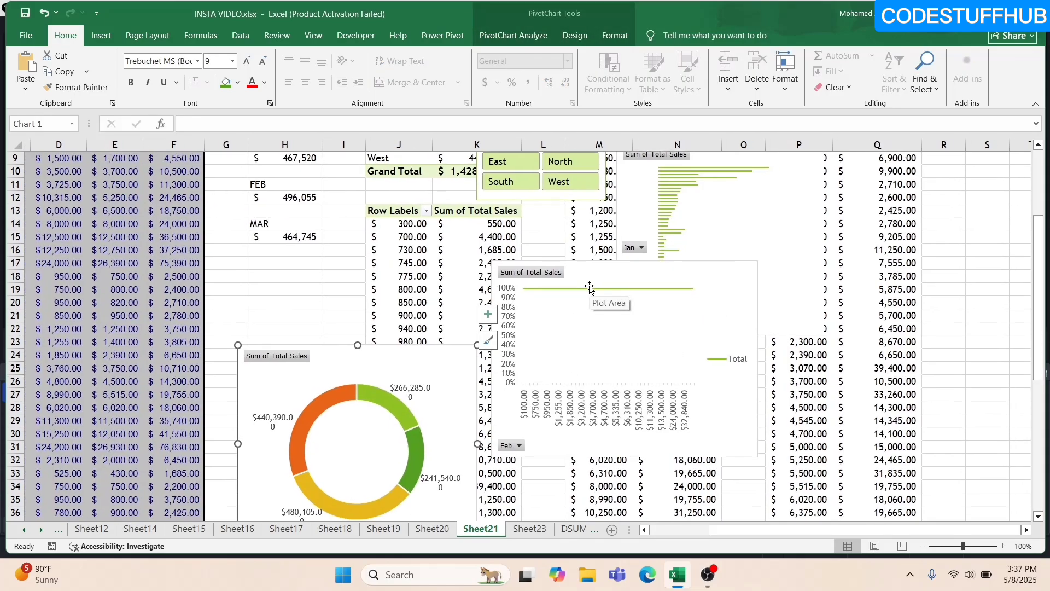
left_click(733, 227)
key("ctrl+c")
left_click(530, 528)
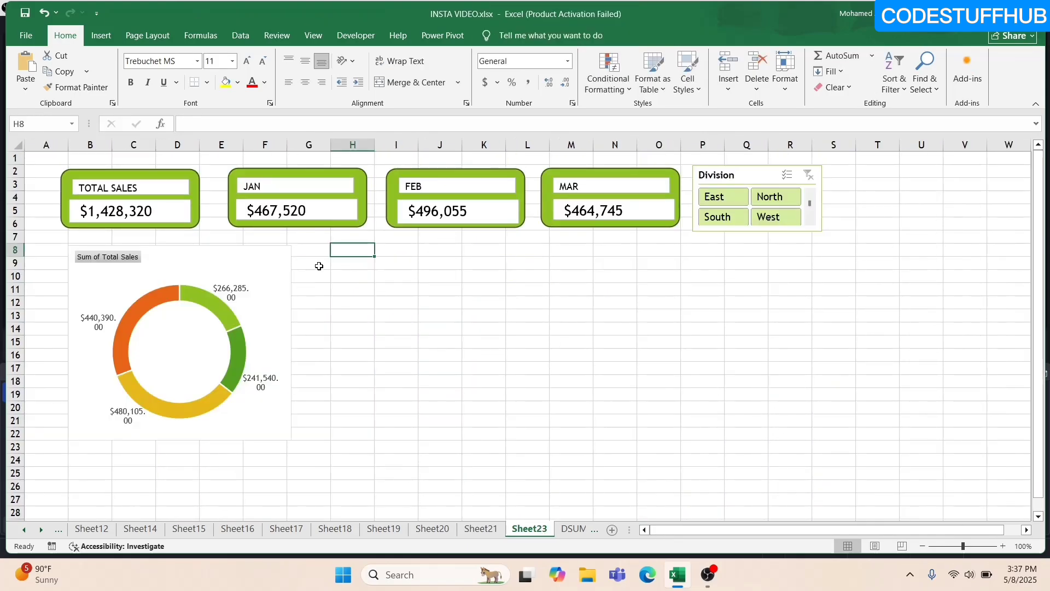
key("ctrl+v")
left_click_drag(539, 266, 546, 266)
- Copy the Feb line chart from Sheet21 to Sheet23 and place it beside the Jan bar chart, below the slicer
left_click(481, 529)
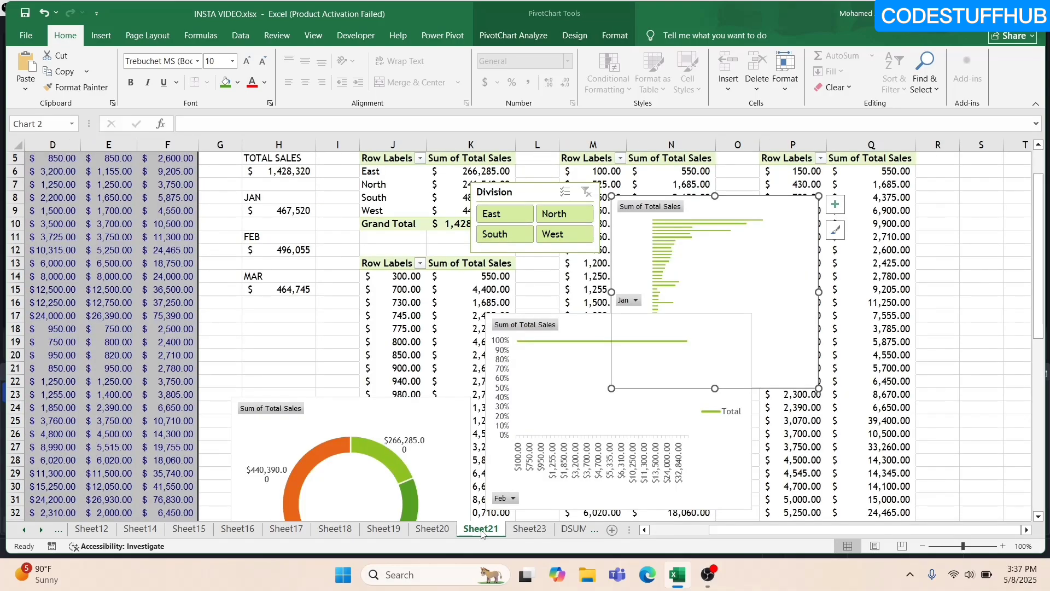
left_click(521, 364)
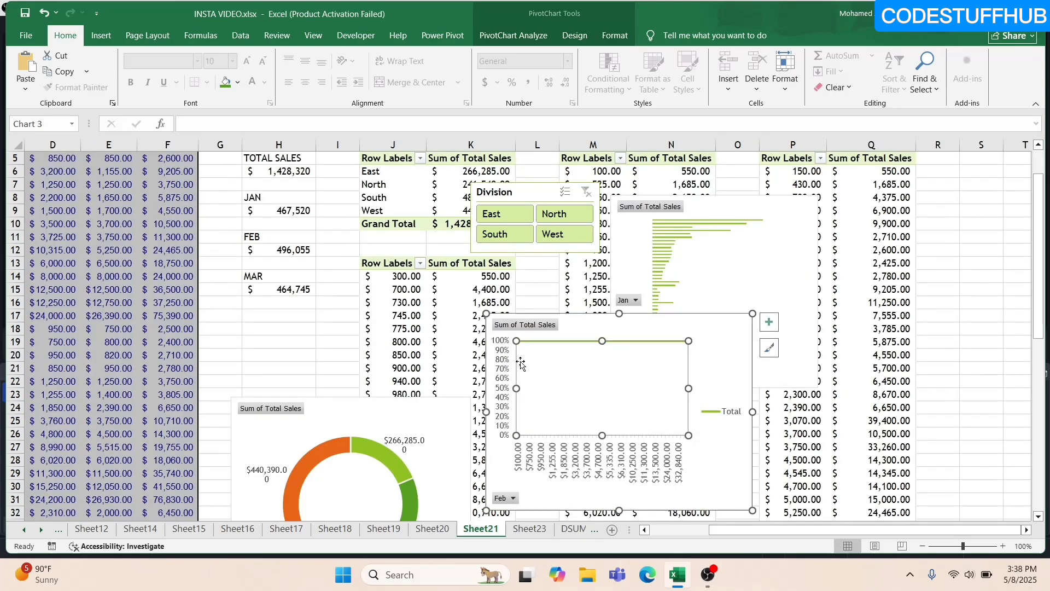
left_click(530, 528)
left_click(591, 255)
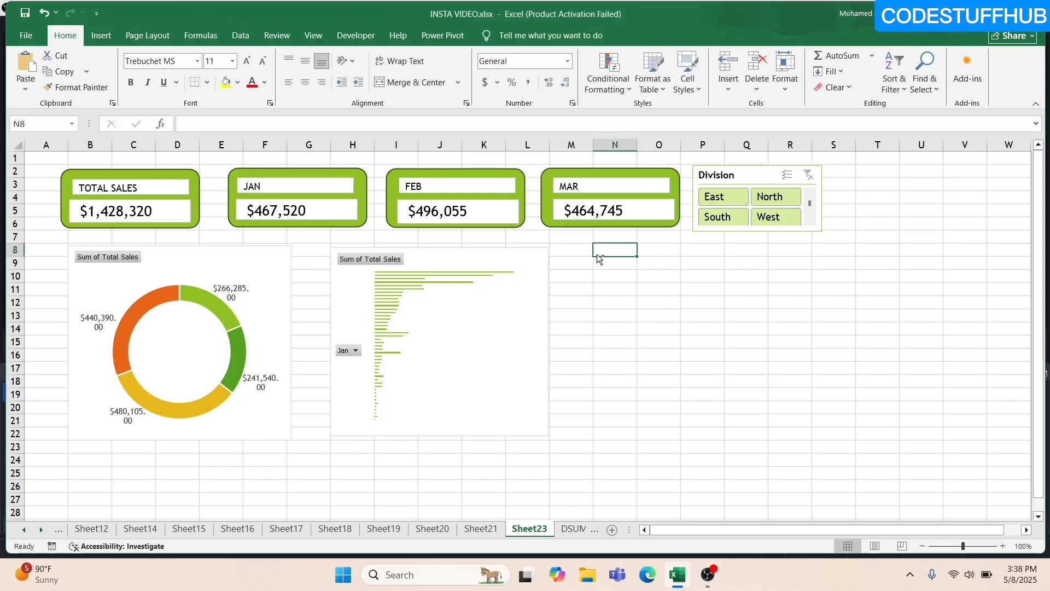
key("ctrl+v")
- Test the Division slicer on the dashboard with East, North, West and South in turn, and clear the filter
left_click(722, 200)
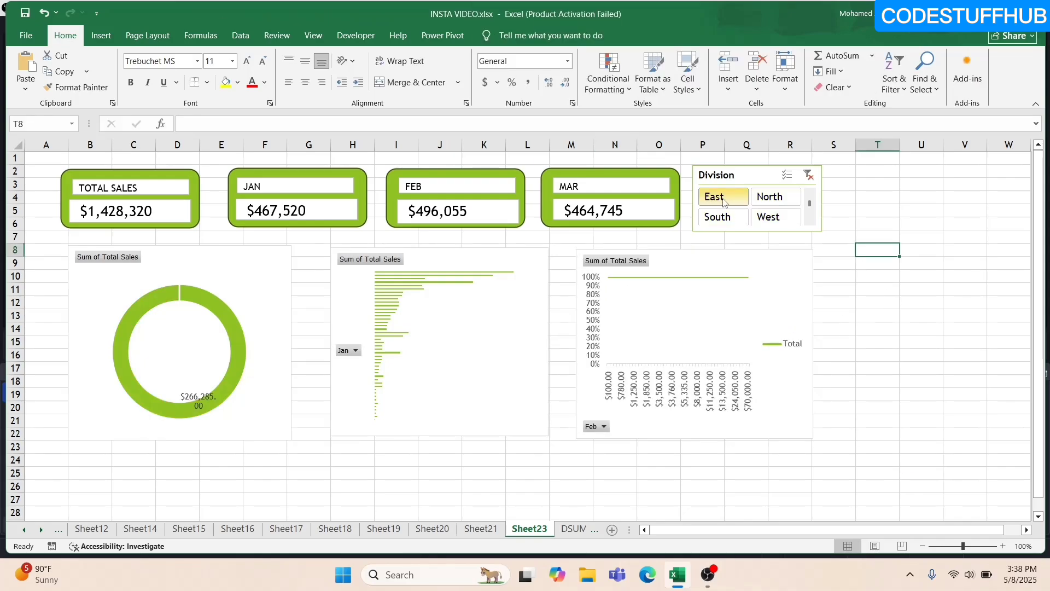
left_click(760, 200)
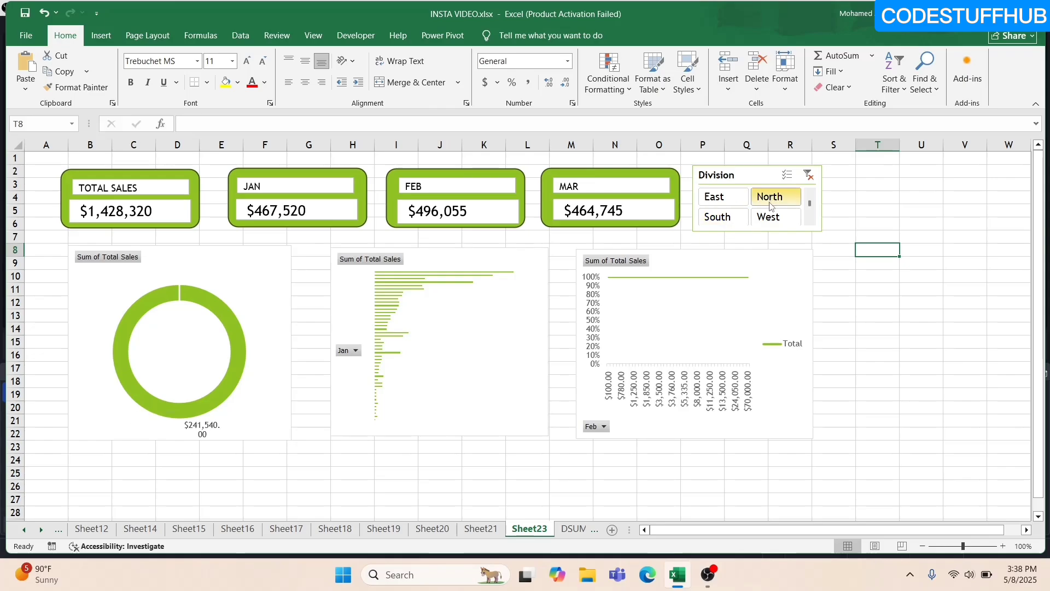
left_click(772, 217)
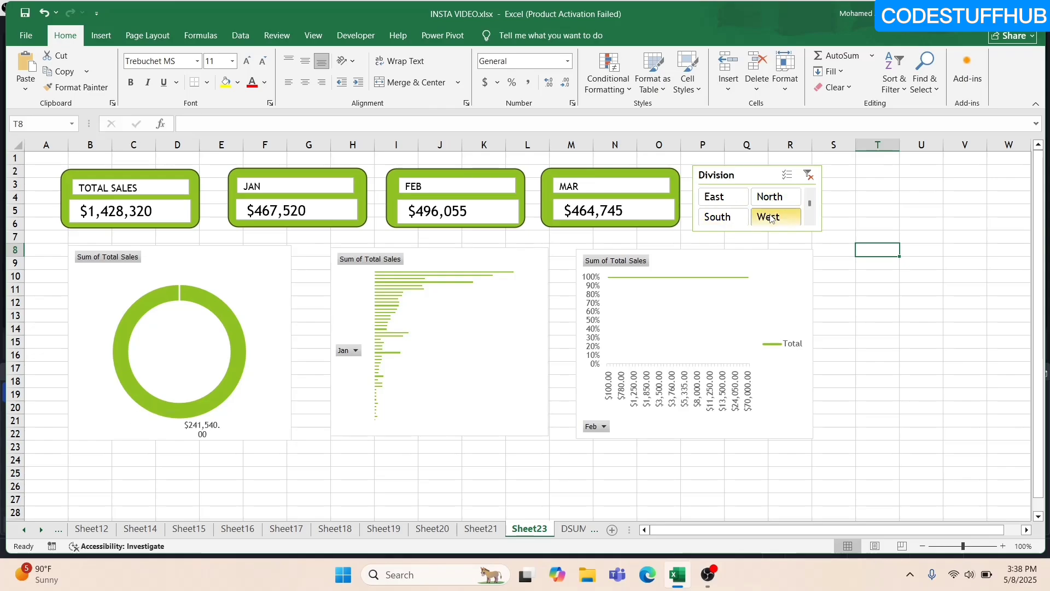
left_click(733, 217)
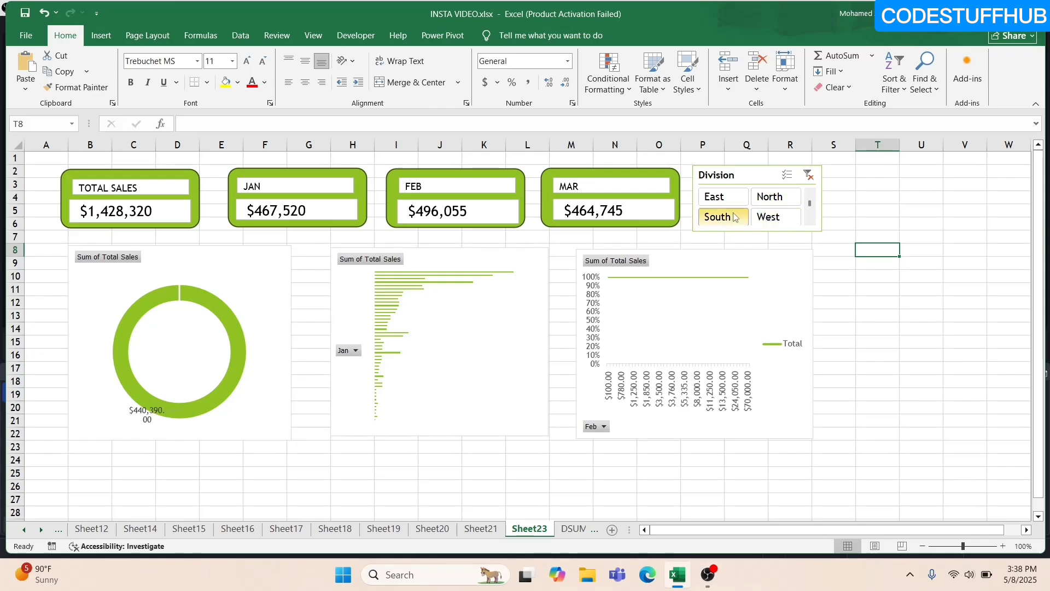
left_click(809, 175)
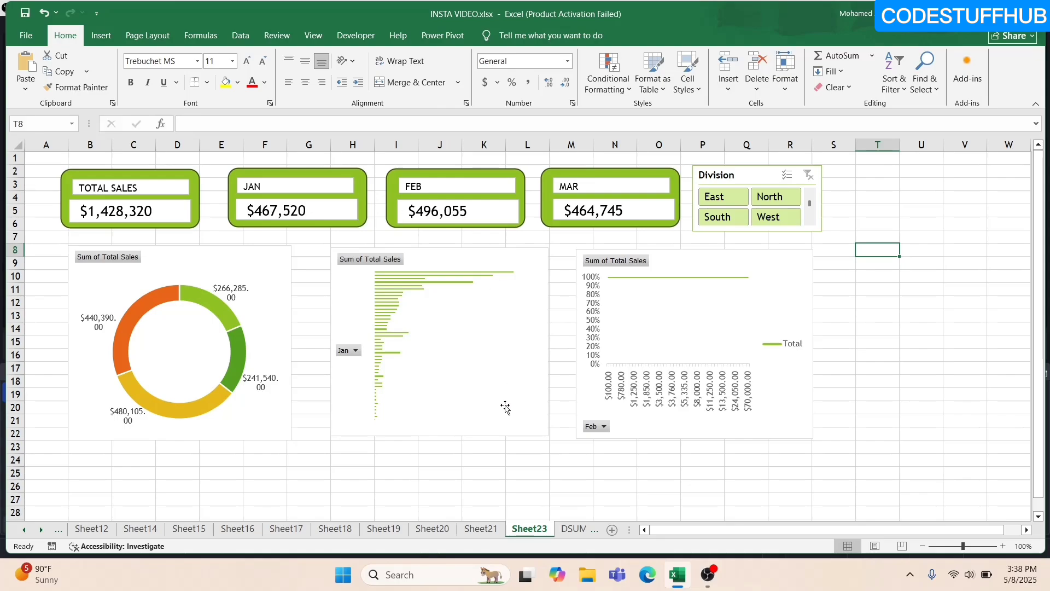
- Append copies of the West Salaries and Clerical Support rows (60 and 61) to the Sheet21 sales table, starting at A62
left_click(479, 530)
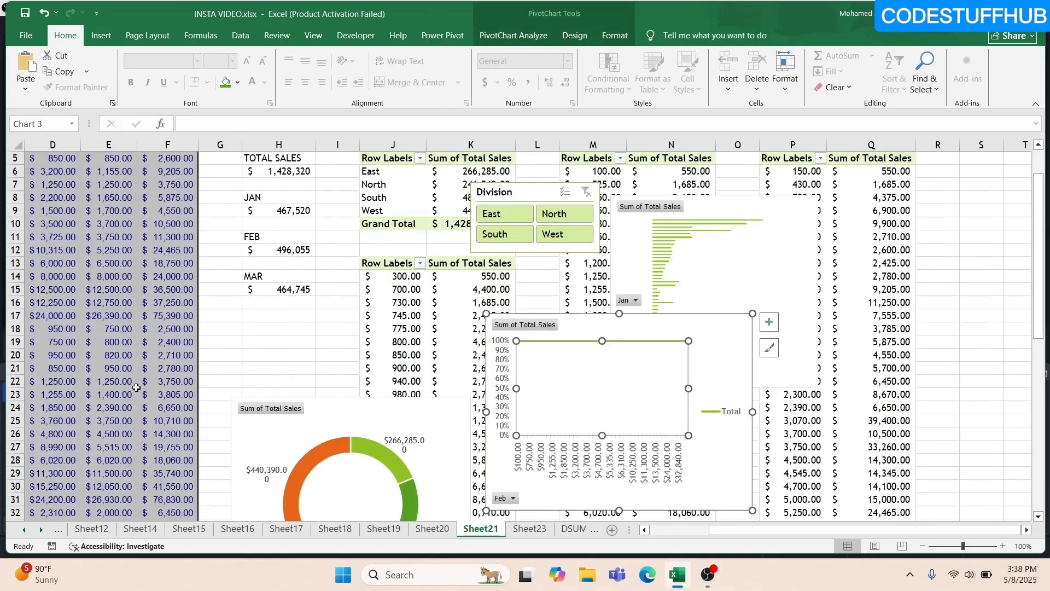
scroll(136, 387, "up", 2)
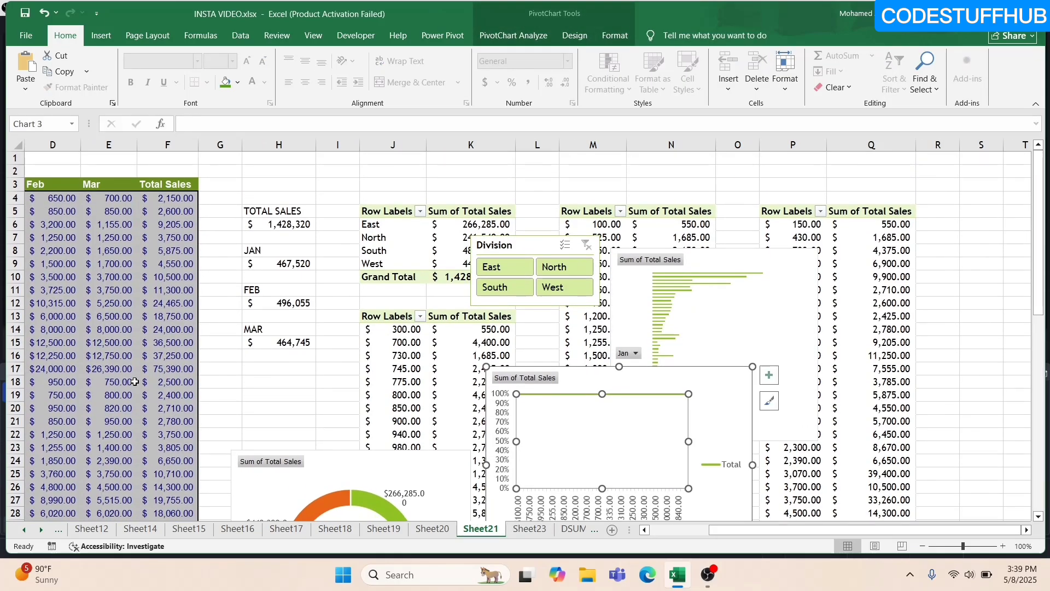
scroll(134, 381, "down", 2)
scroll(134, 381, "left", 2)
scroll(135, 381, "down", 5)
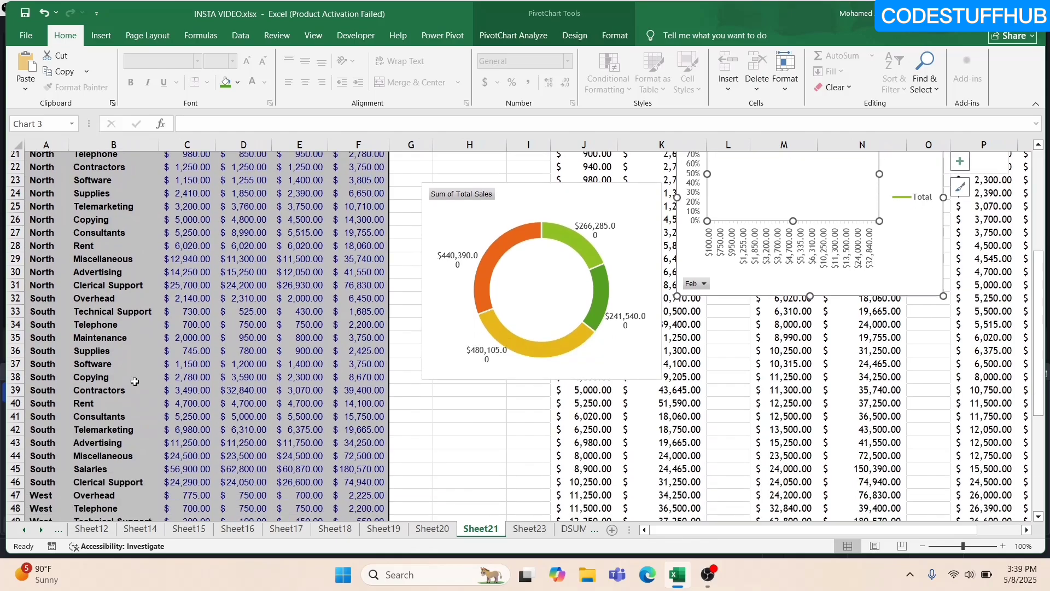
scroll(135, 381, "down", 7)
left_click_drag(44, 407, 340, 419)
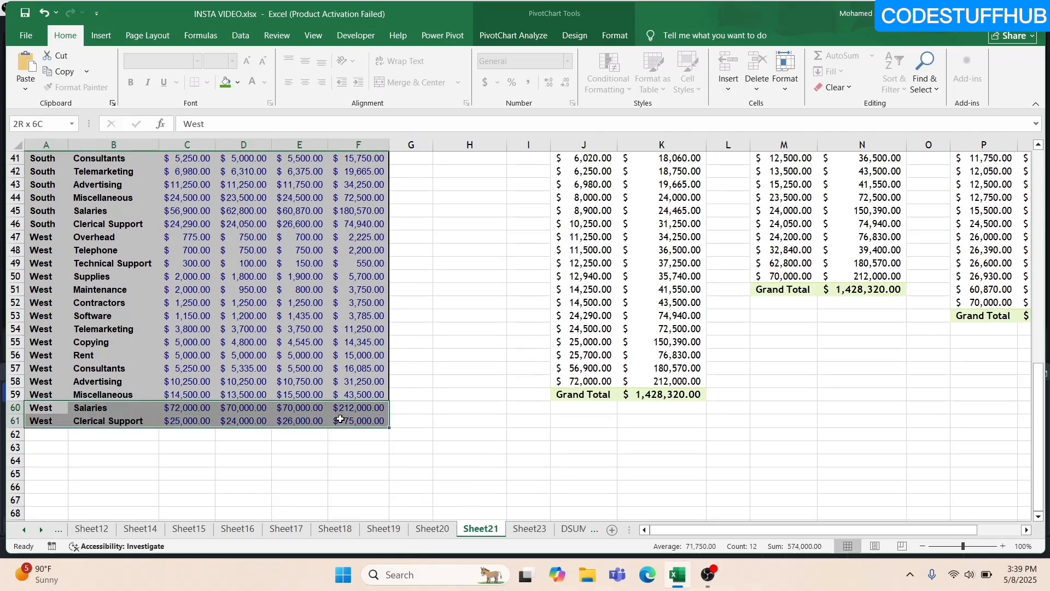
key("ctrl+c")
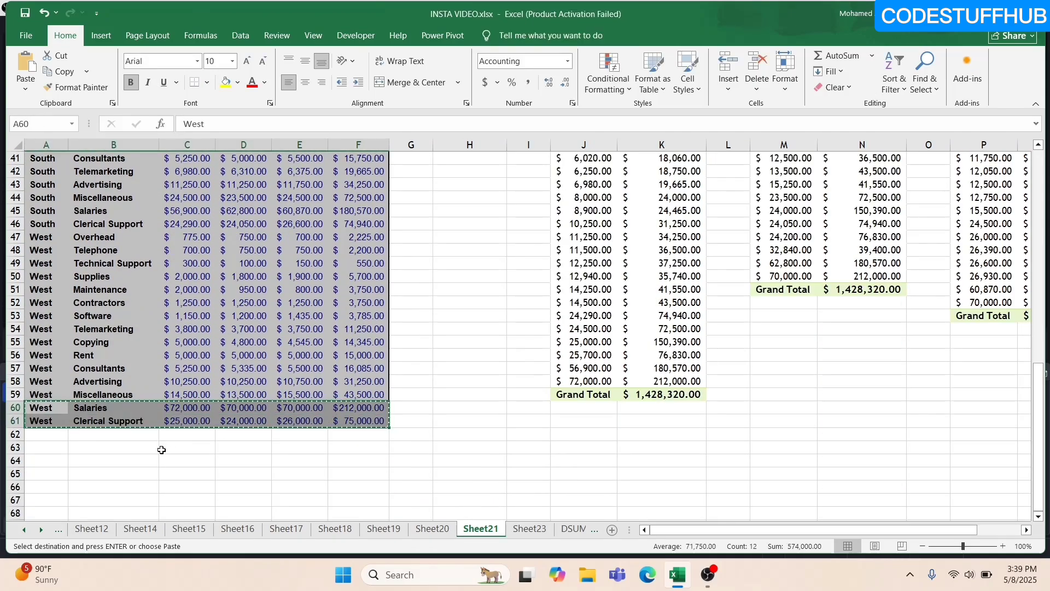
left_click(54, 441)
key("ctrl+v")
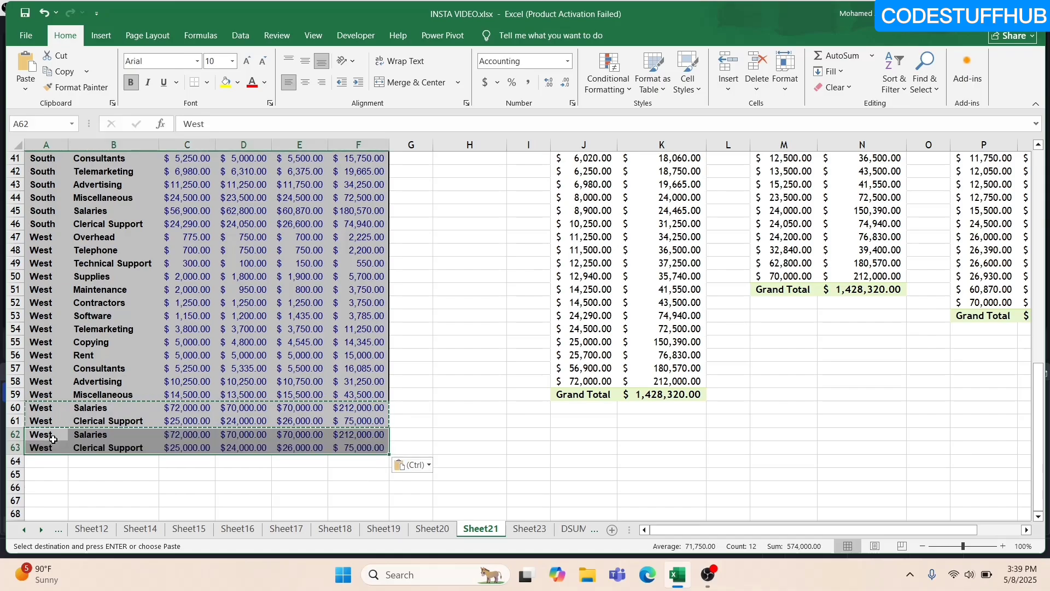
- Compare the dashboard cards and charts on Sheet23 with the sales figures on Sheet21
scroll(173, 356, "up", 13)
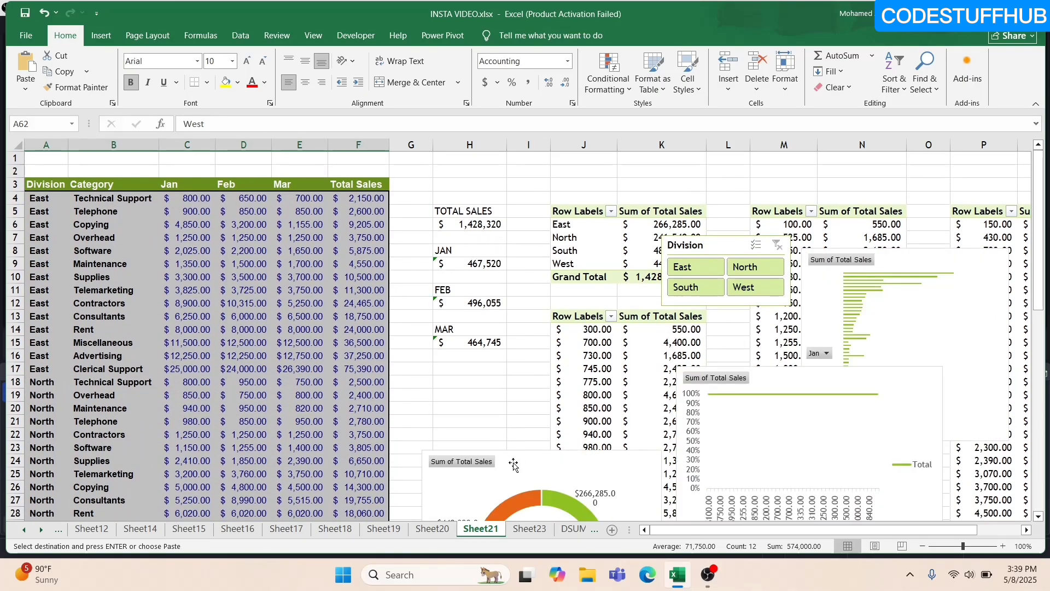
left_click(530, 529)
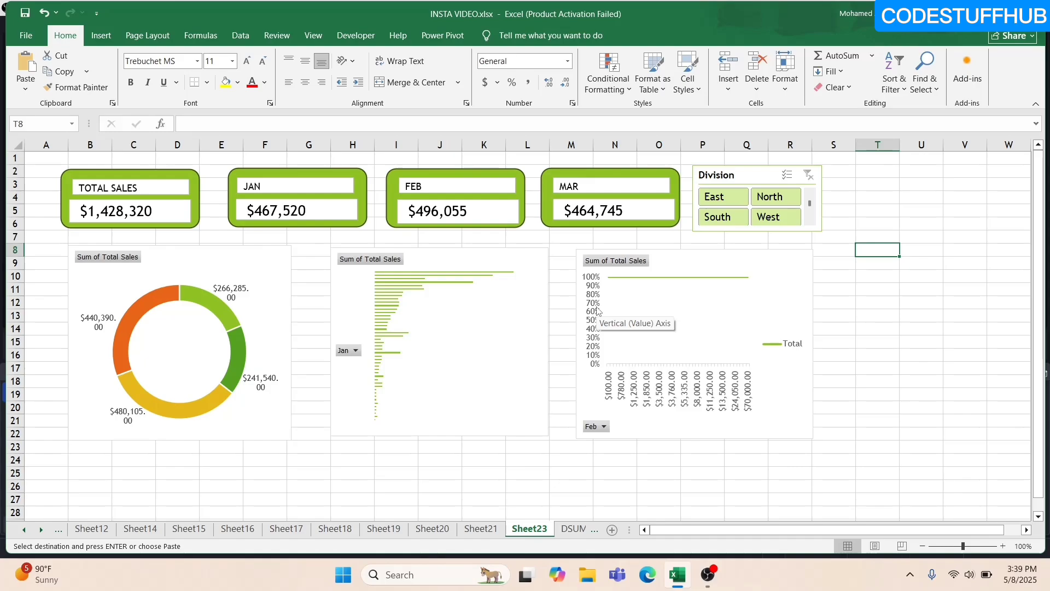
left_click(472, 529)
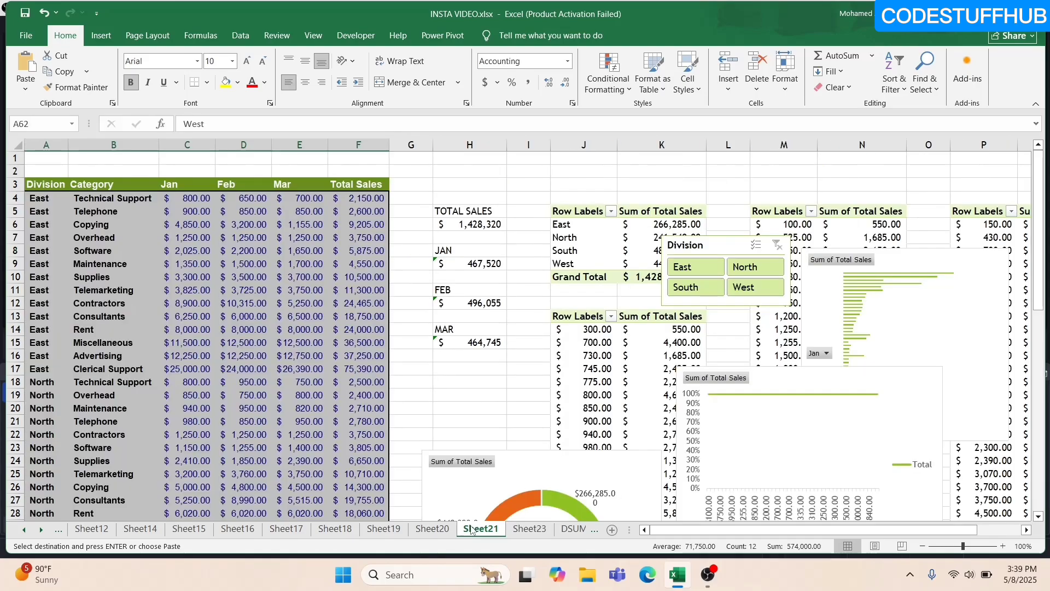
left_click(532, 528)
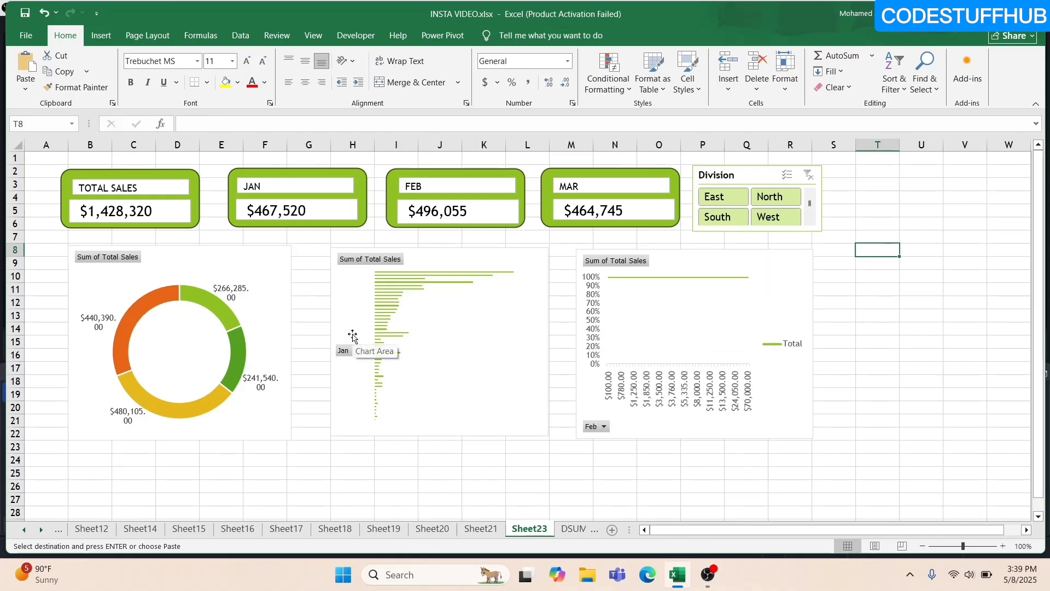